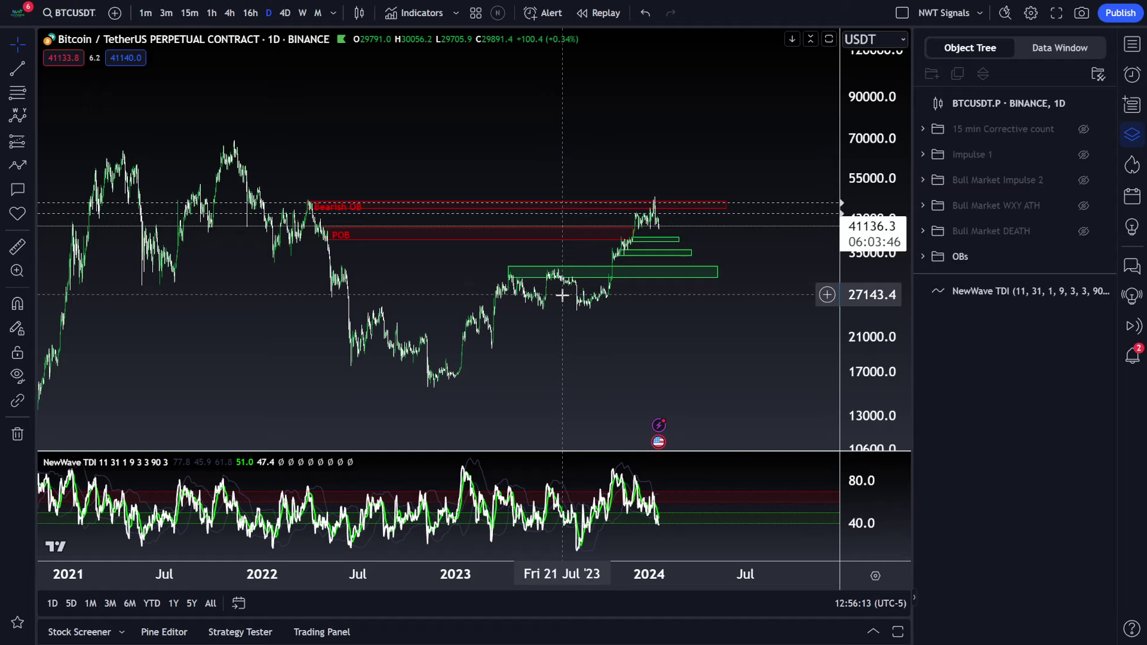
Step: Examine how recent price on the daily Bitcoin chart reacted at the red Bearish OB zone
click(656, 206)
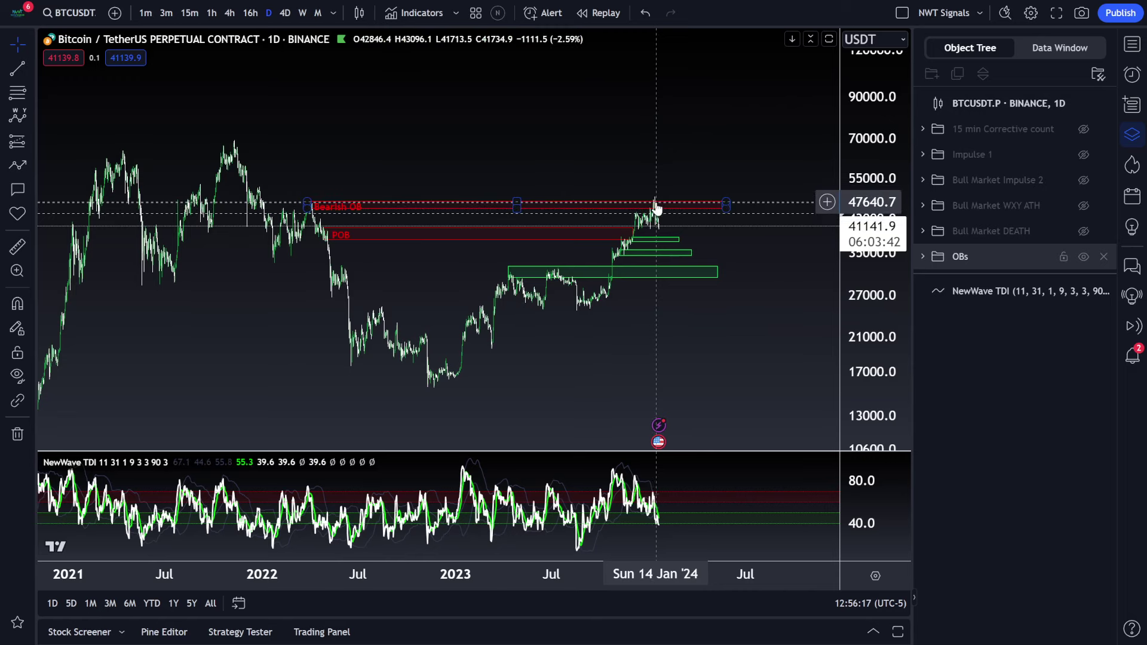
click(656, 208)
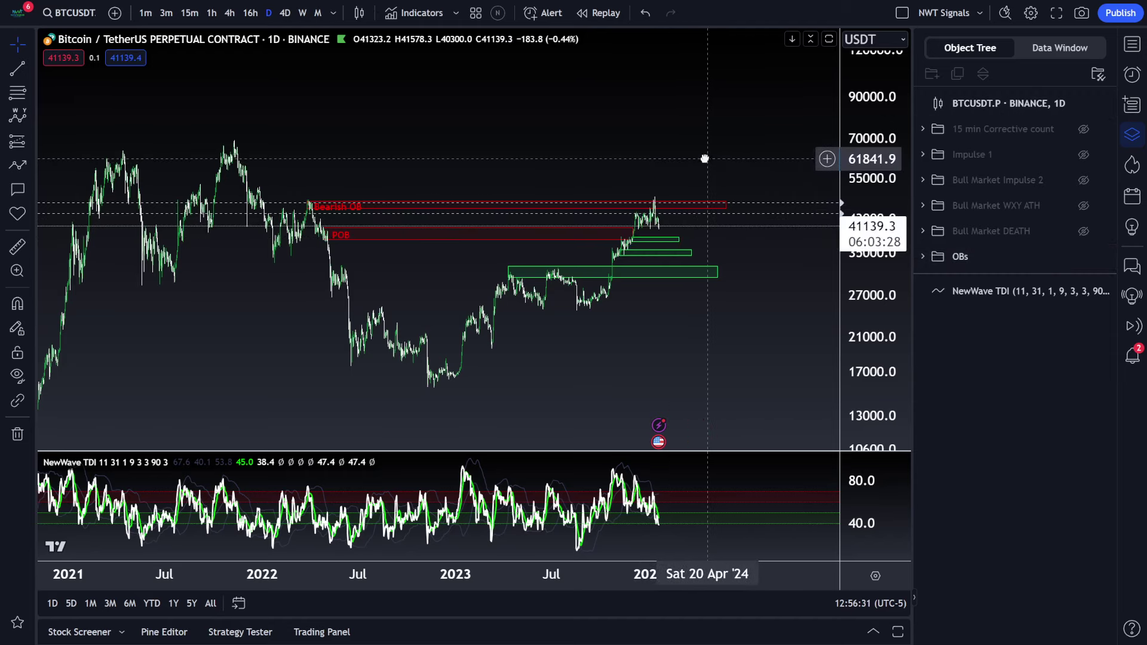
drag(705, 159, 697, 158)
scroll(698, 165, up, 2)
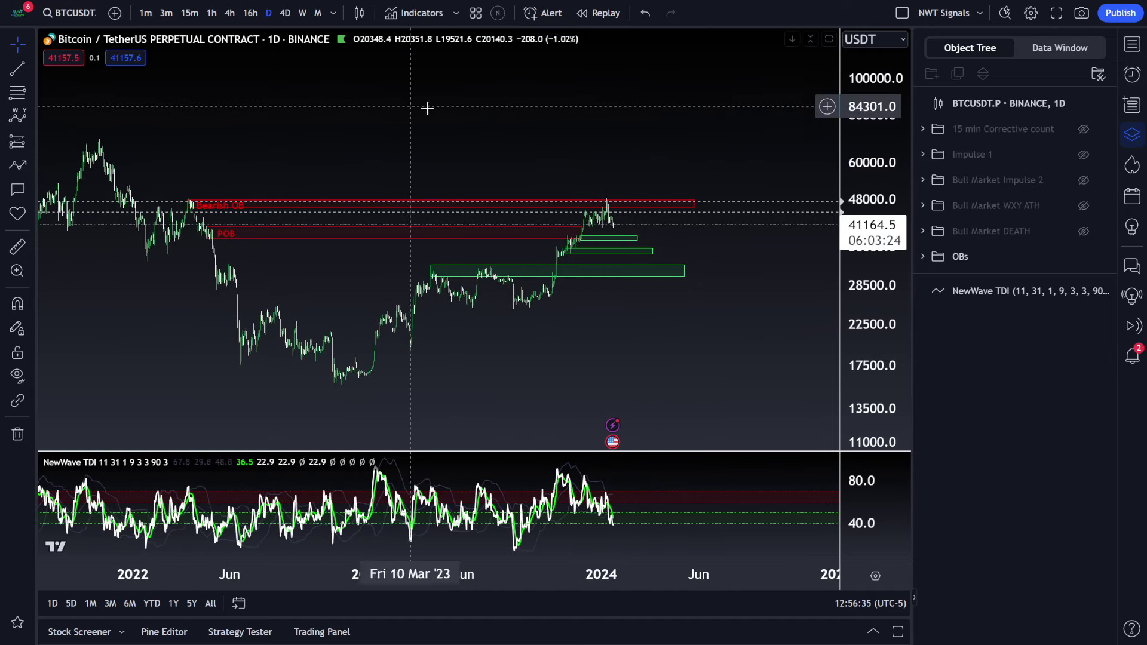
scroll(556, 156, down, 2)
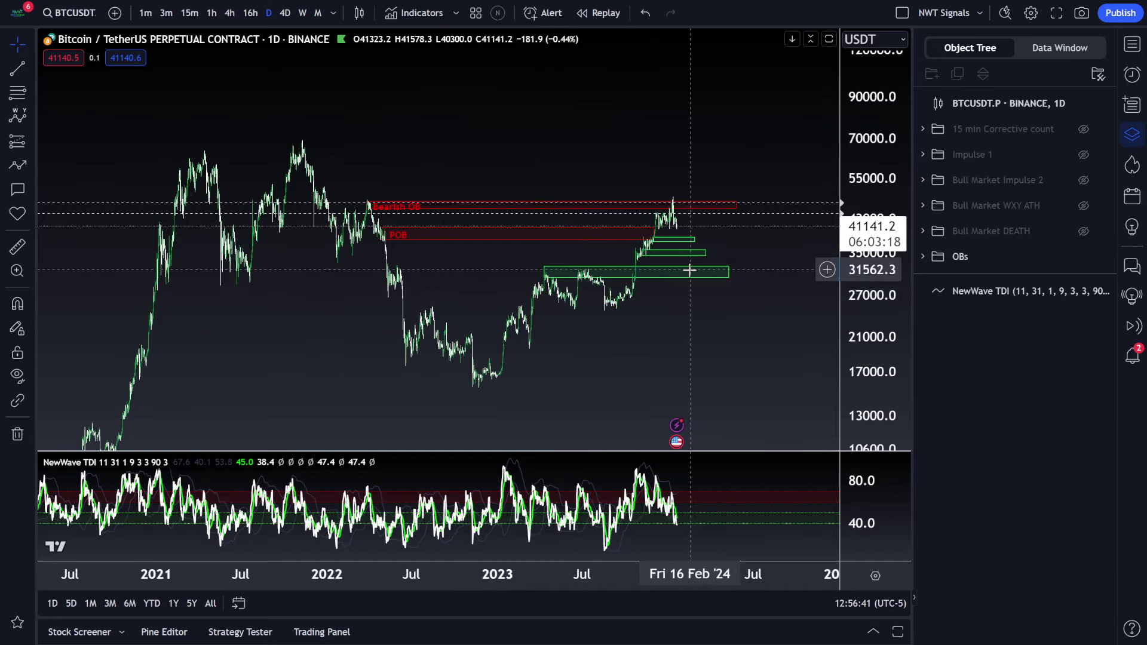
mouse_move(515, 215)
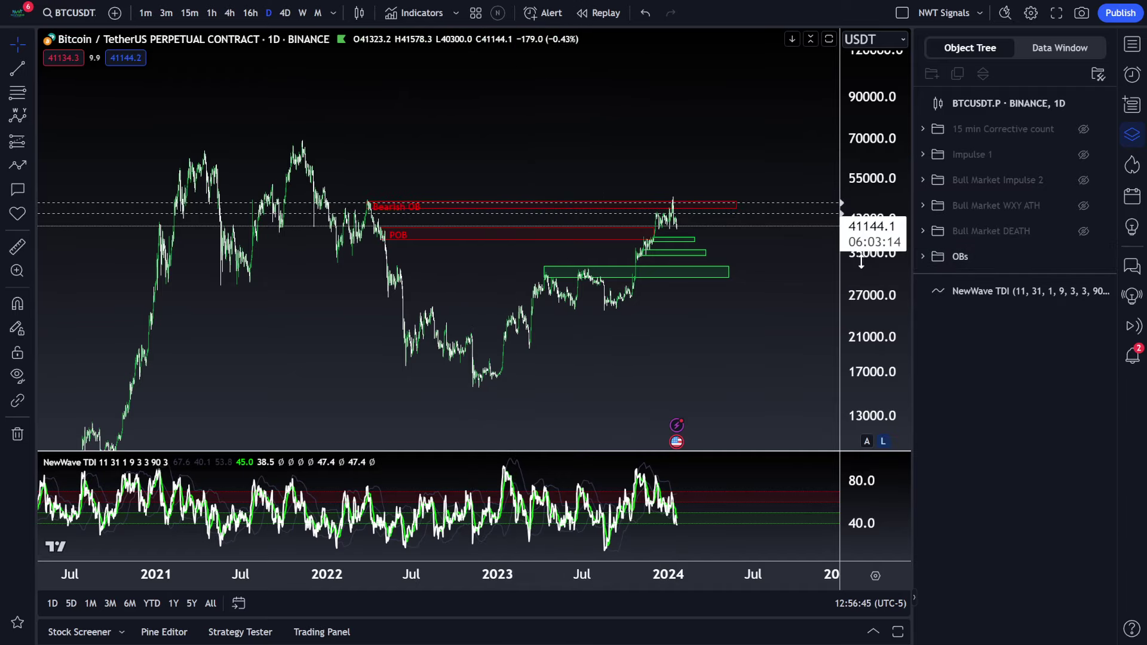
drag(864, 264, 869, 205)
scroll(537, 173, up, 2)
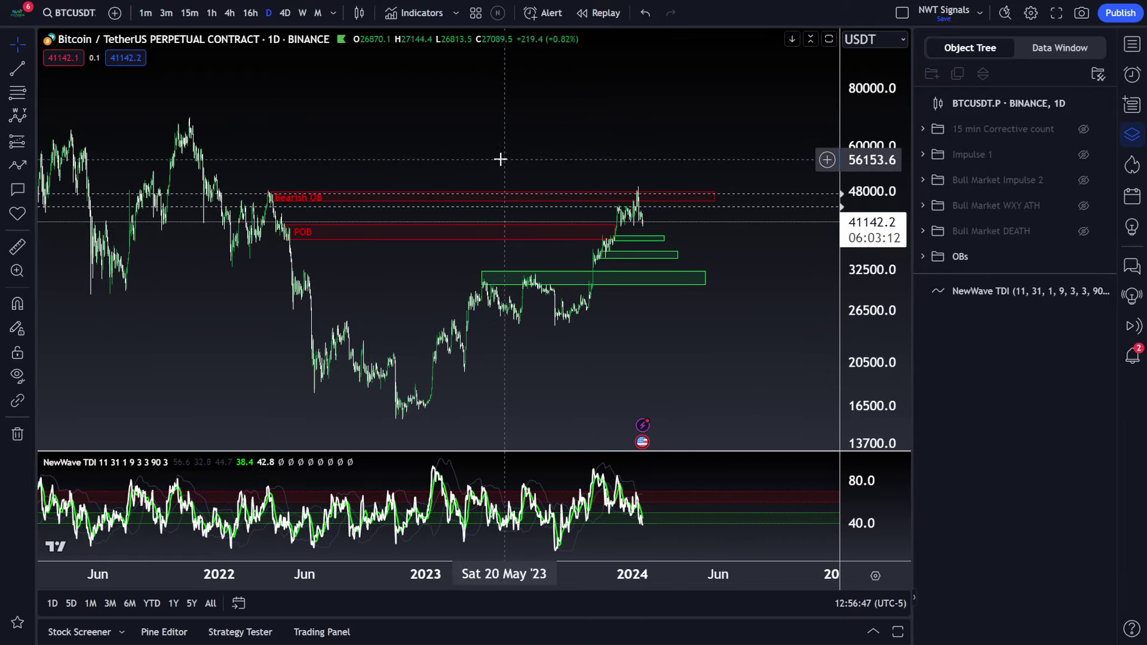
drag(498, 154, 534, 135)
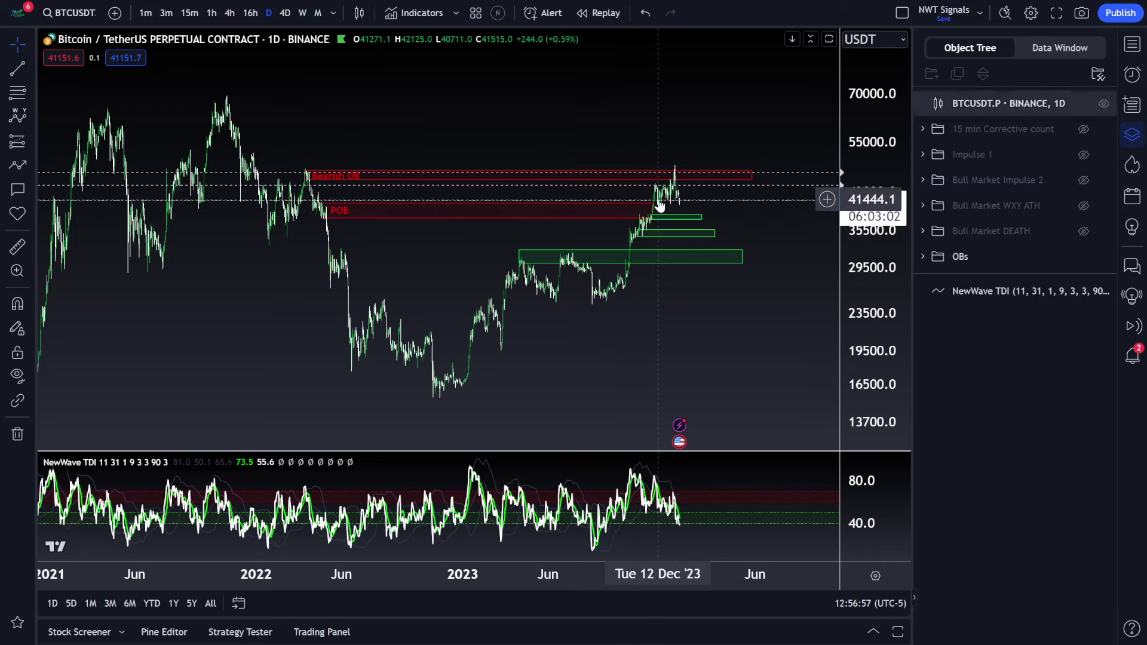
Step: Examine the red POB zone and the green order blocks beneath the current Bitcoin price
click(339, 218)
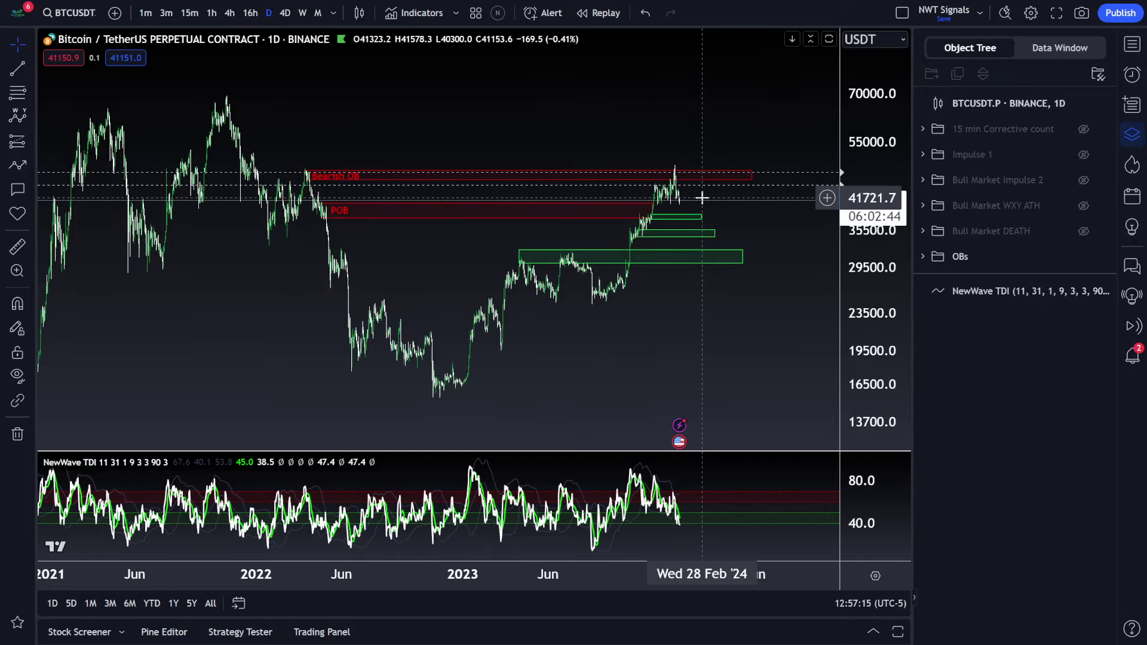
drag(699, 196, 594, 197)
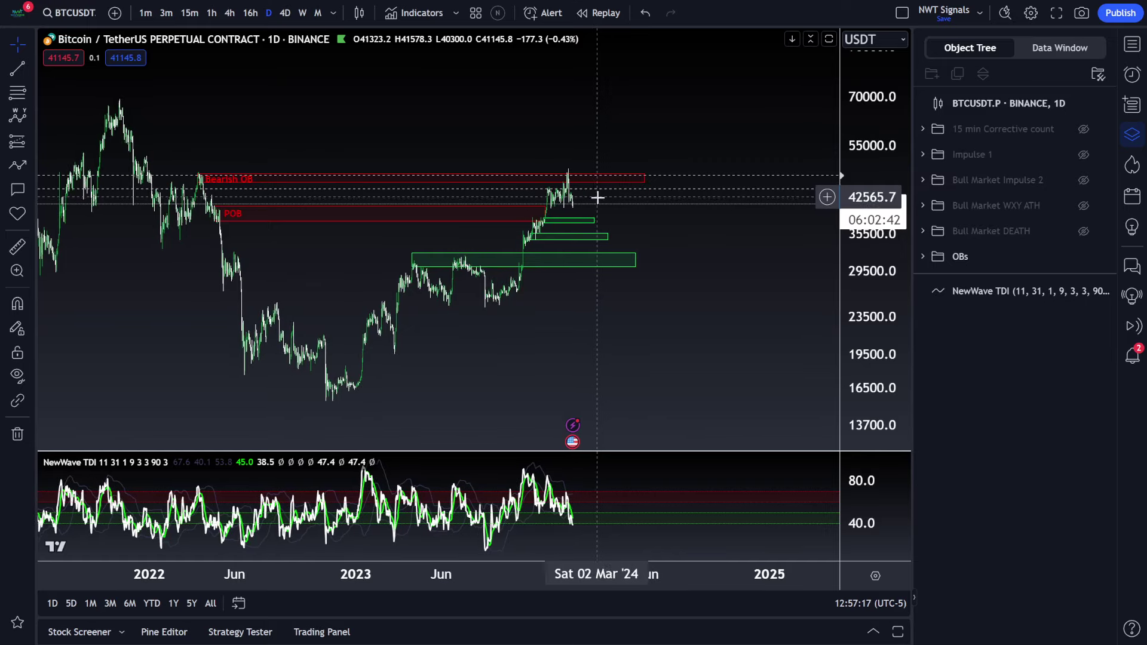
drag(860, 133, 859, 160)
drag(758, 271, 729, 281)
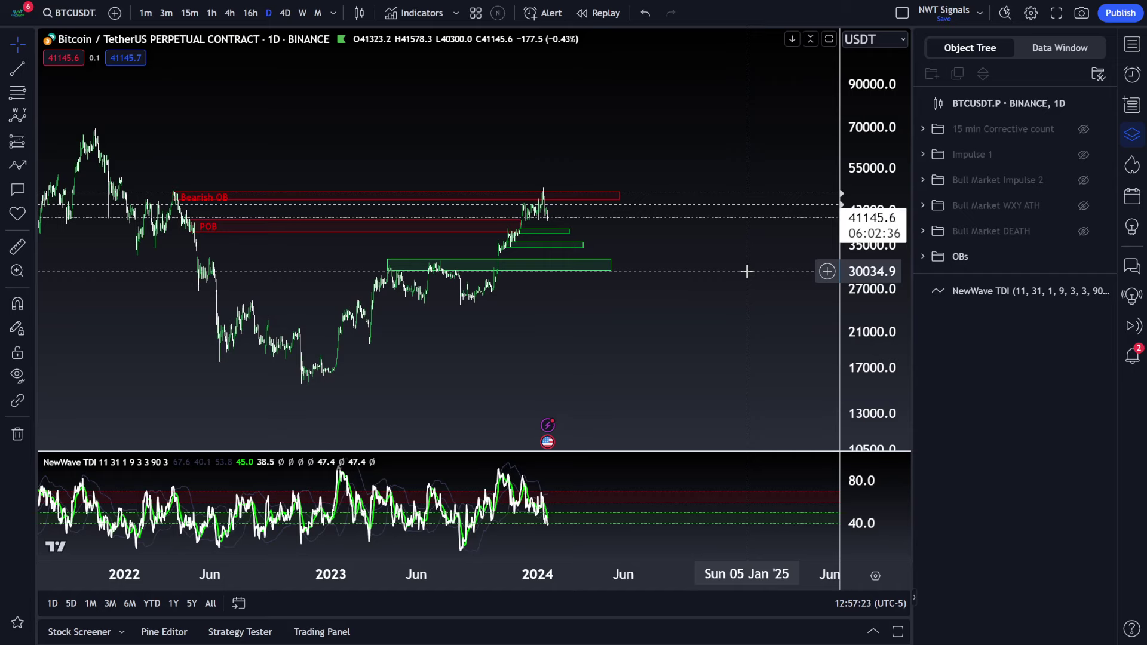
drag(699, 297, 703, 295)
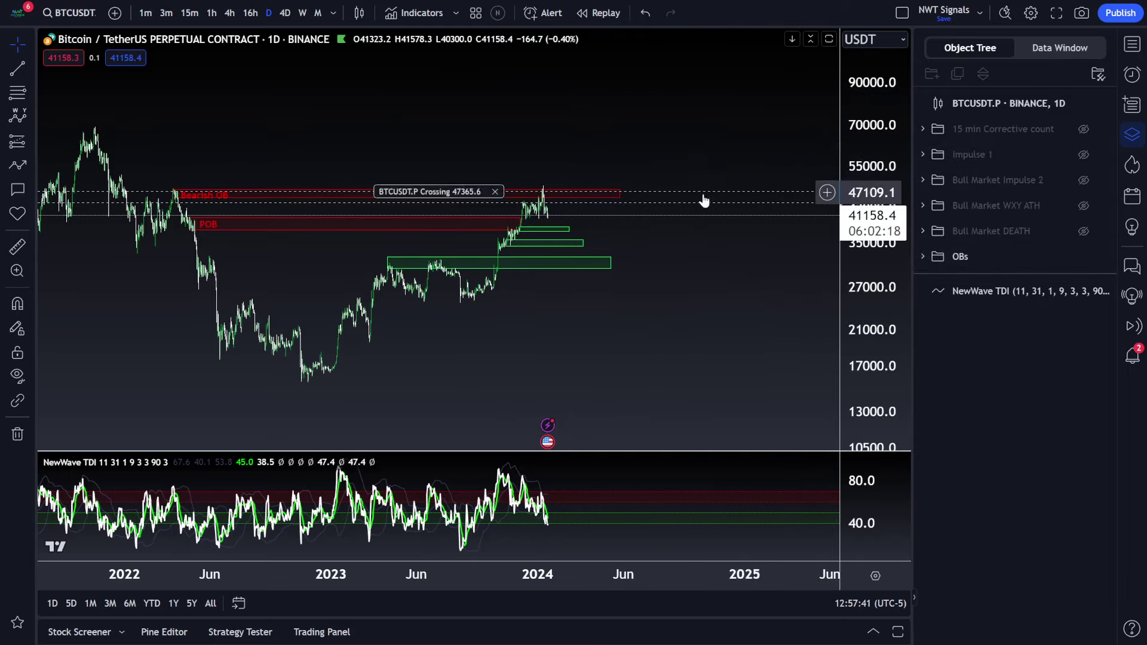
click(613, 264)
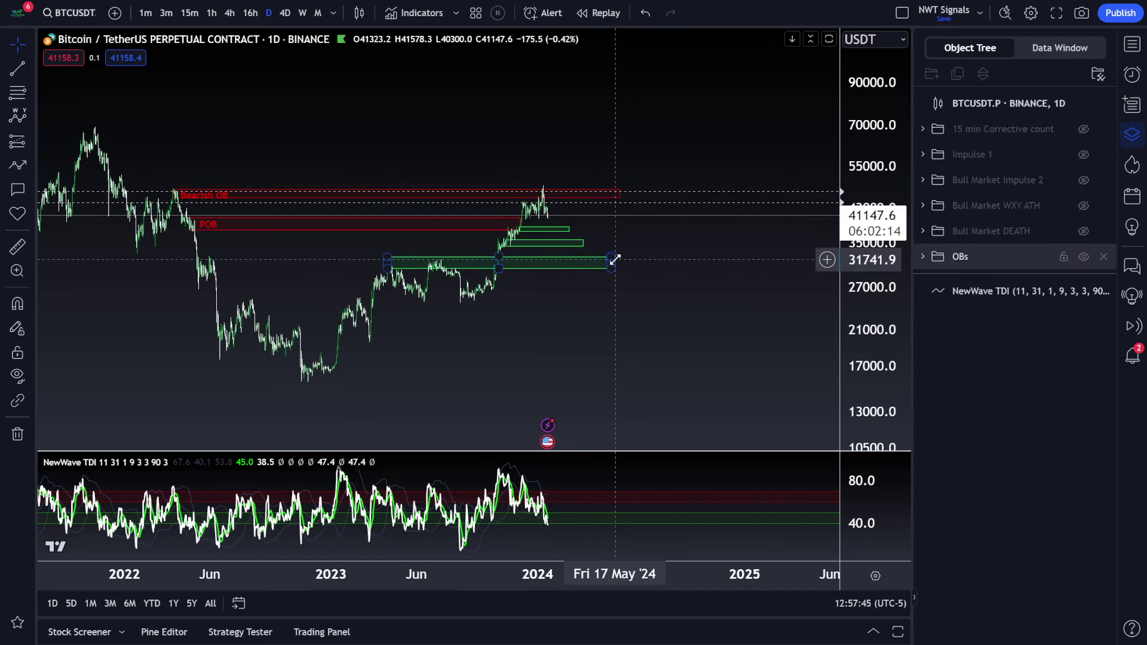
click(633, 239)
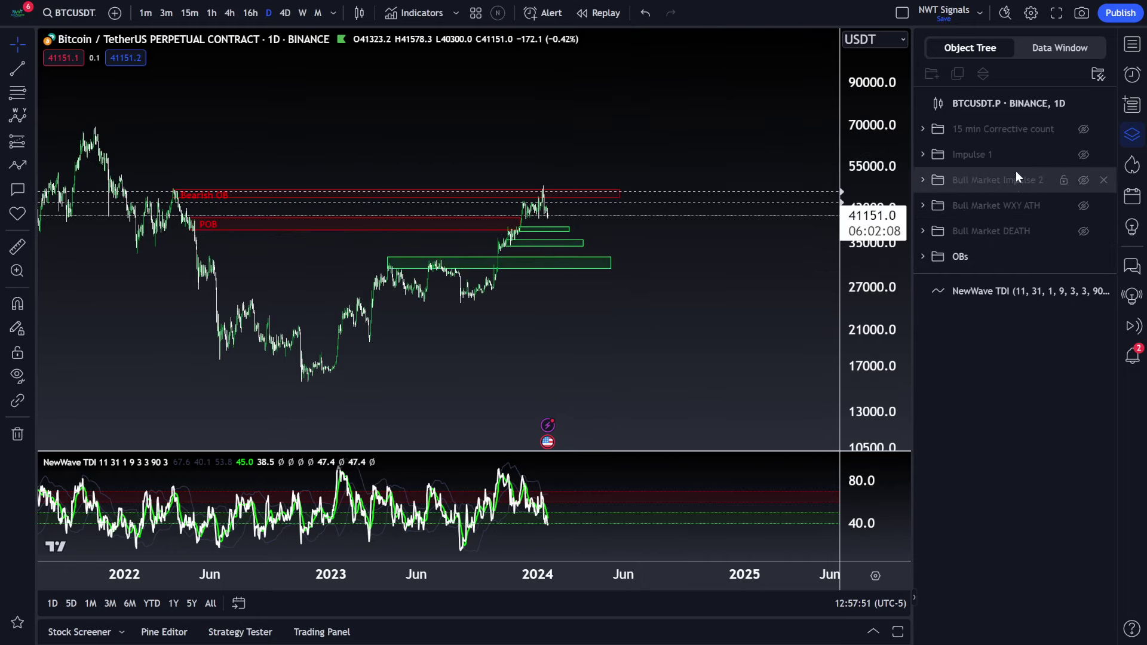
Step: Show the Impulse 1 wave count and examine its projected waves 4 and 5 against the POB zone
click(1085, 156)
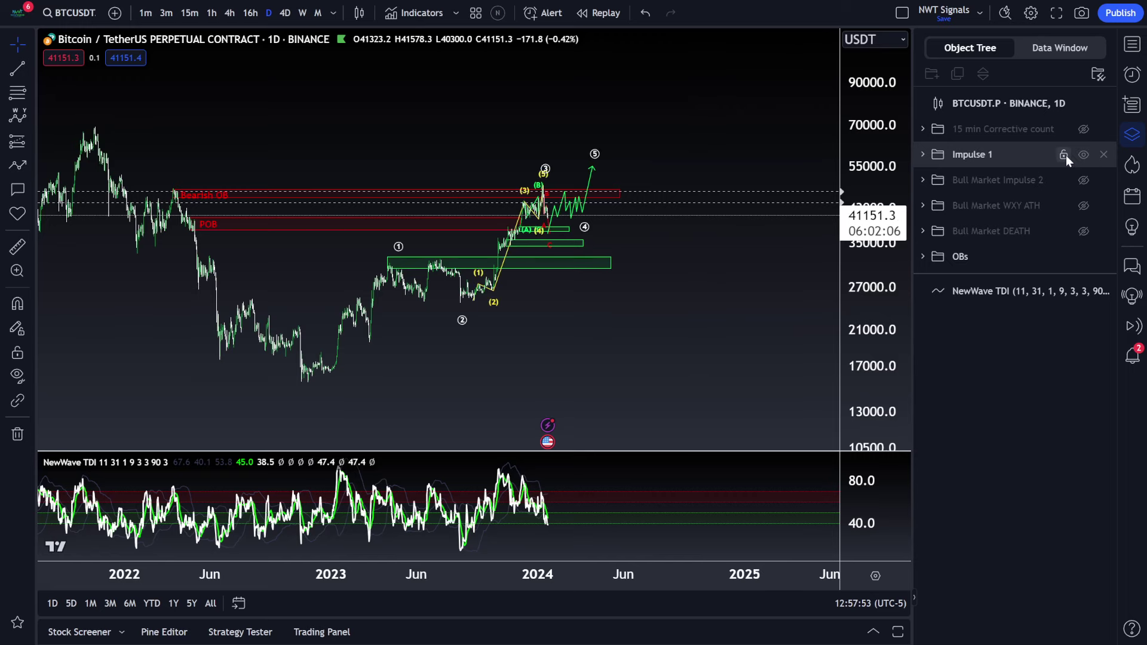
scroll(684, 333, left, 3)
scroll(663, 336, up, 2)
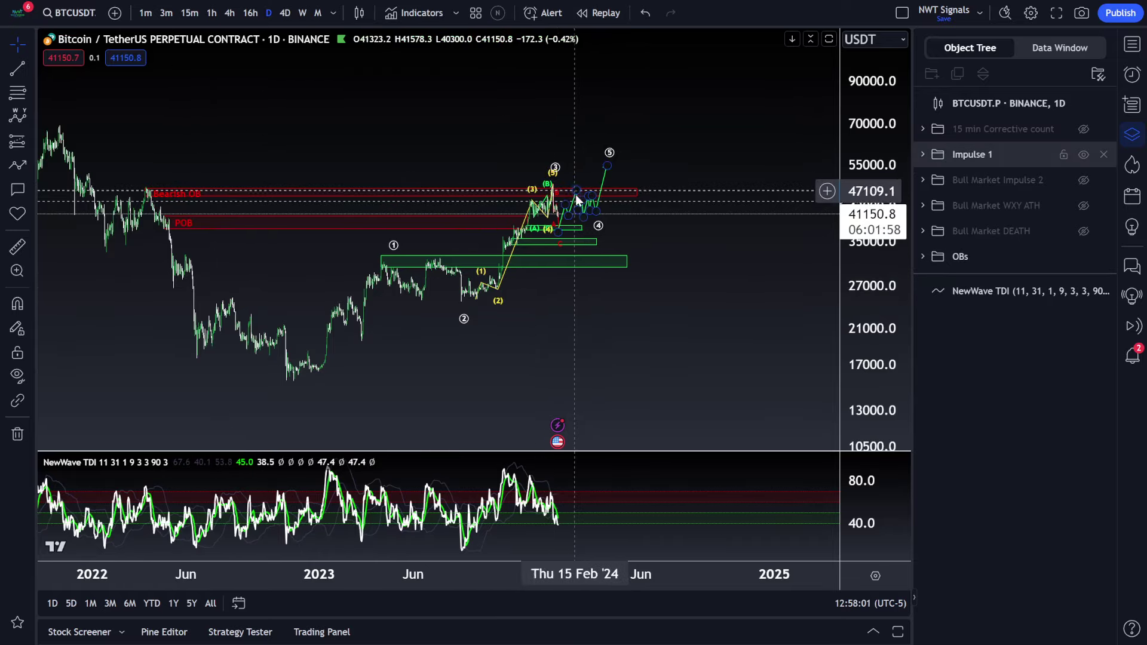
click(180, 227)
drag(529, 223, 616, 221)
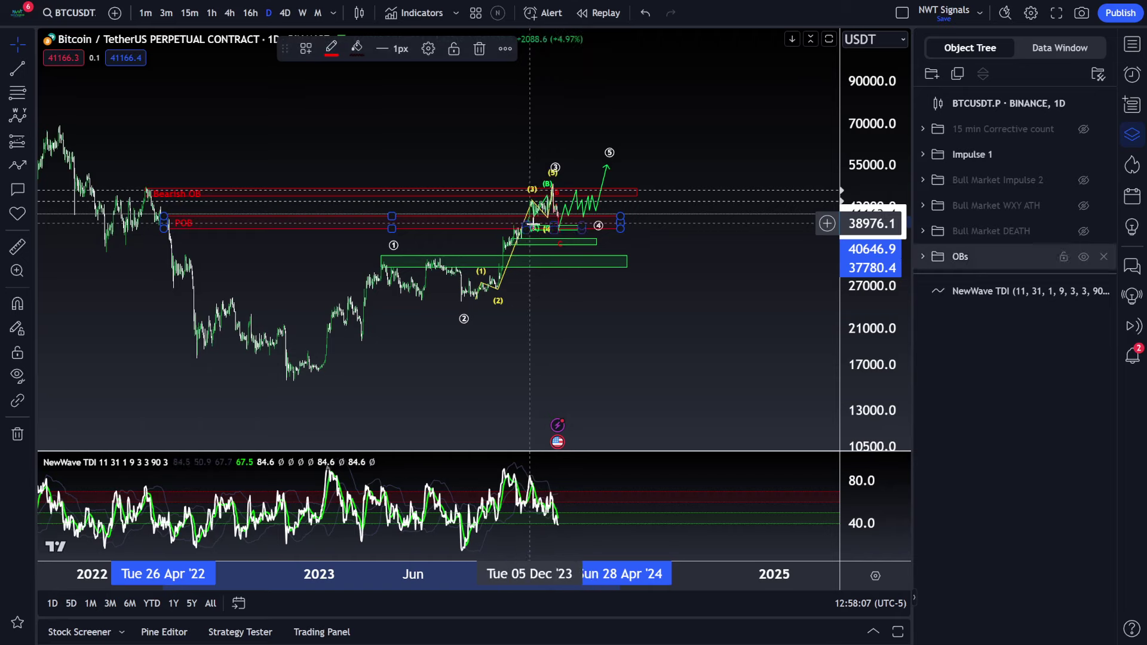
click(599, 226)
click(573, 202)
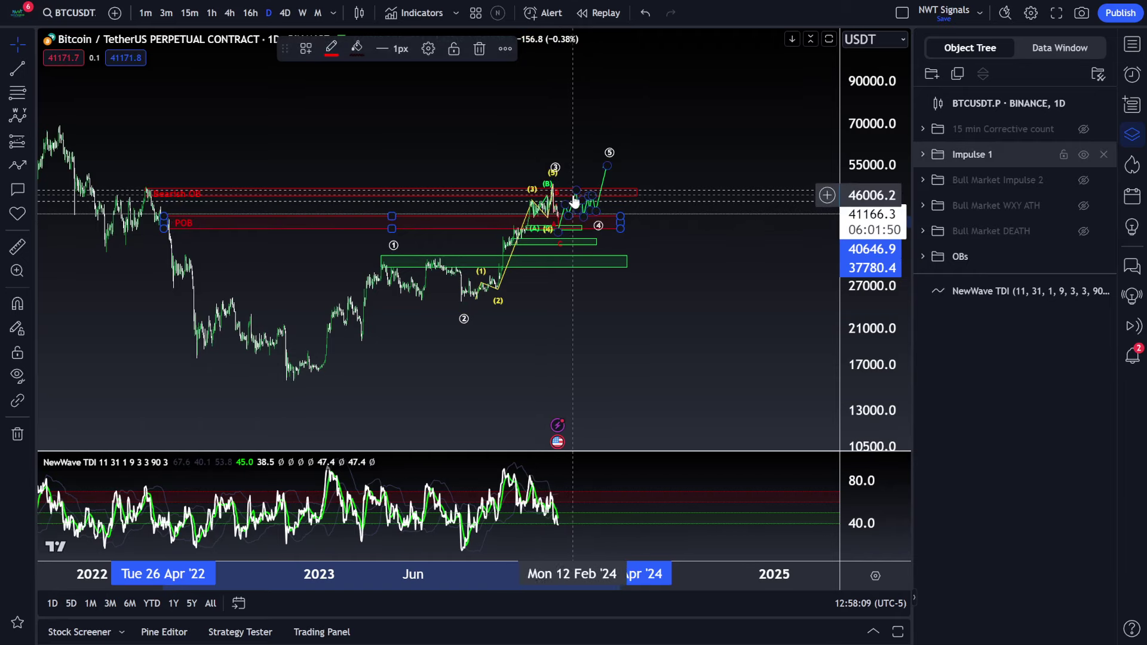
click(554, 190)
click(578, 198)
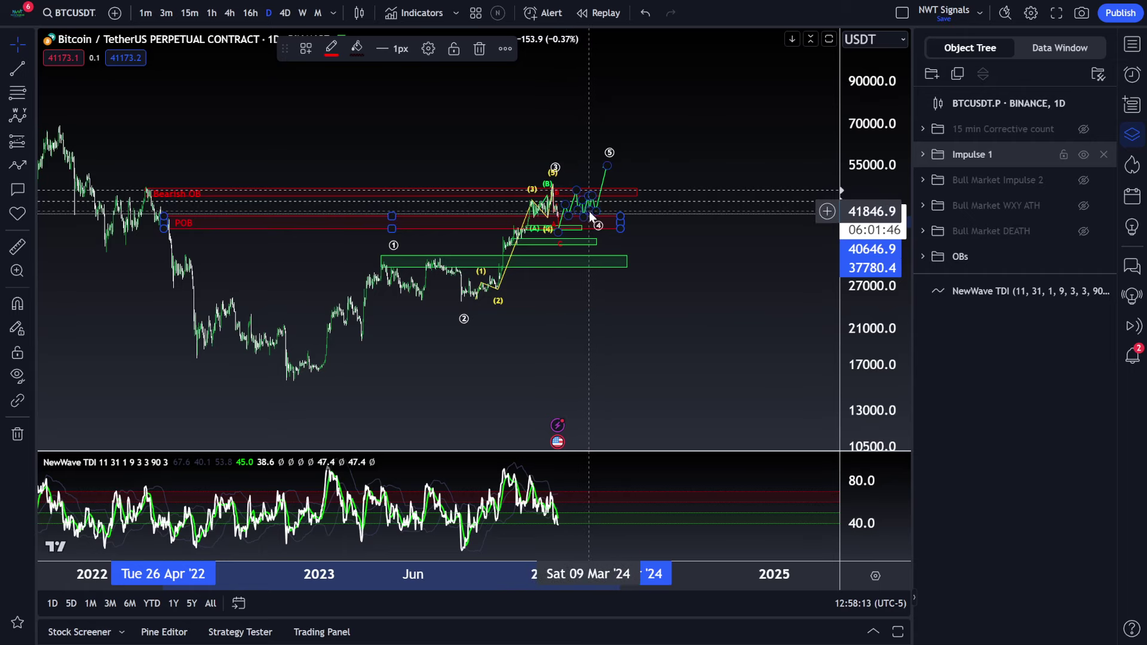
click(610, 163)
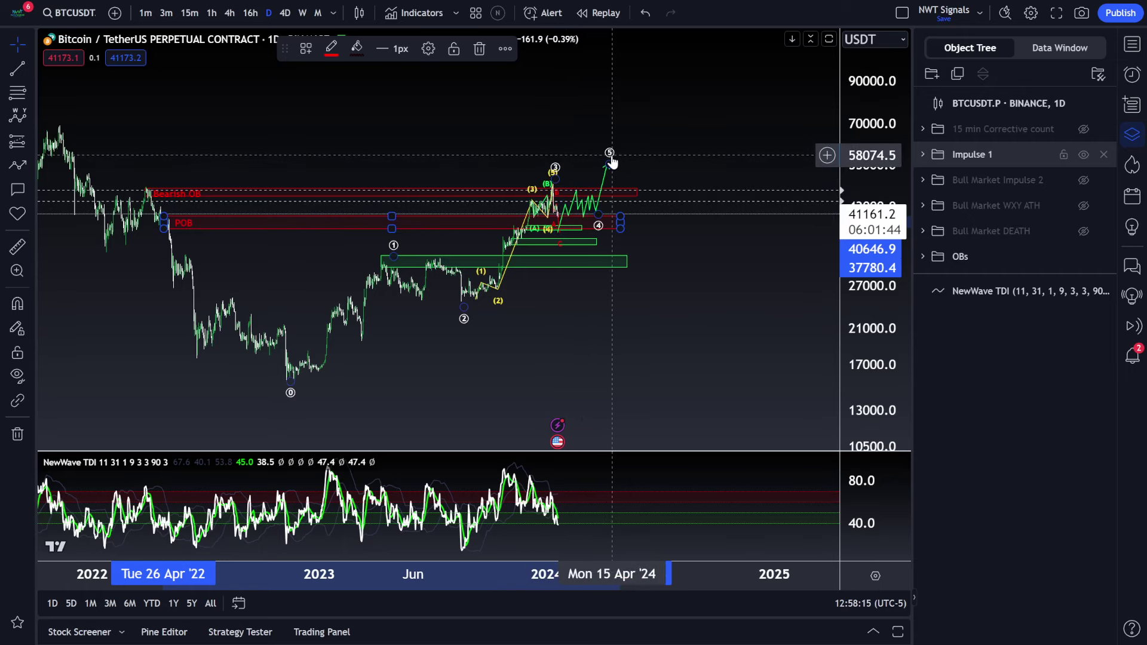
key(Escape)
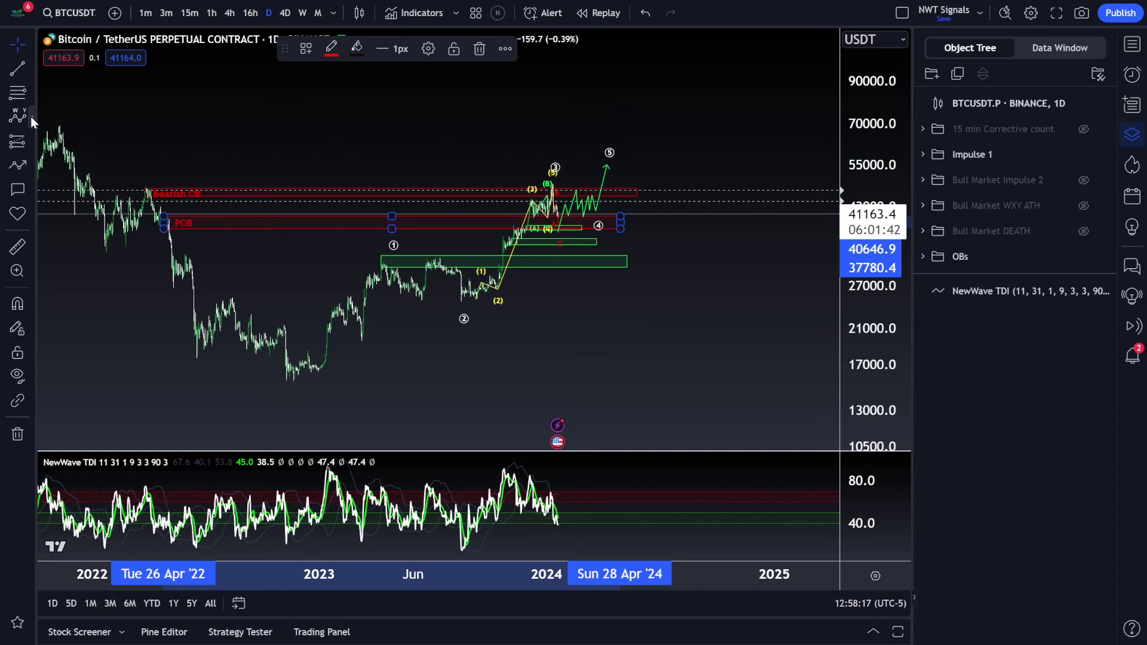
Step: Draw an Elliott ABC correction from the wave 5 top near 54,951, with A about 39,440, B about 47,483 and C about 33,020
click(31, 117)
click(155, 354)
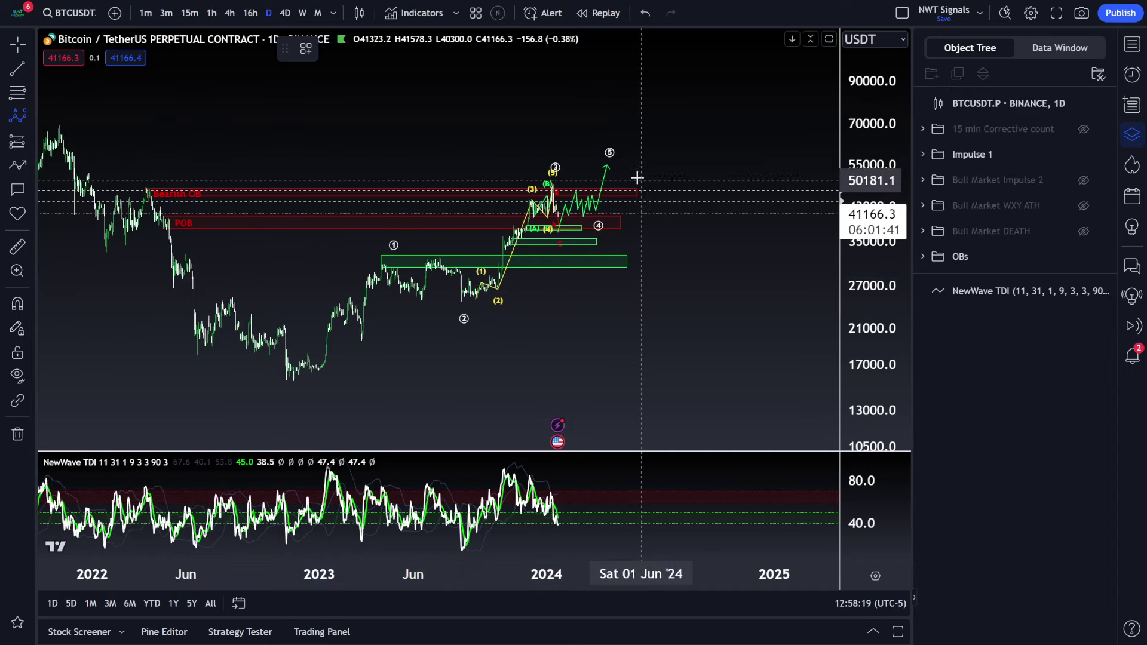
click(608, 164)
click(632, 221)
click(674, 190)
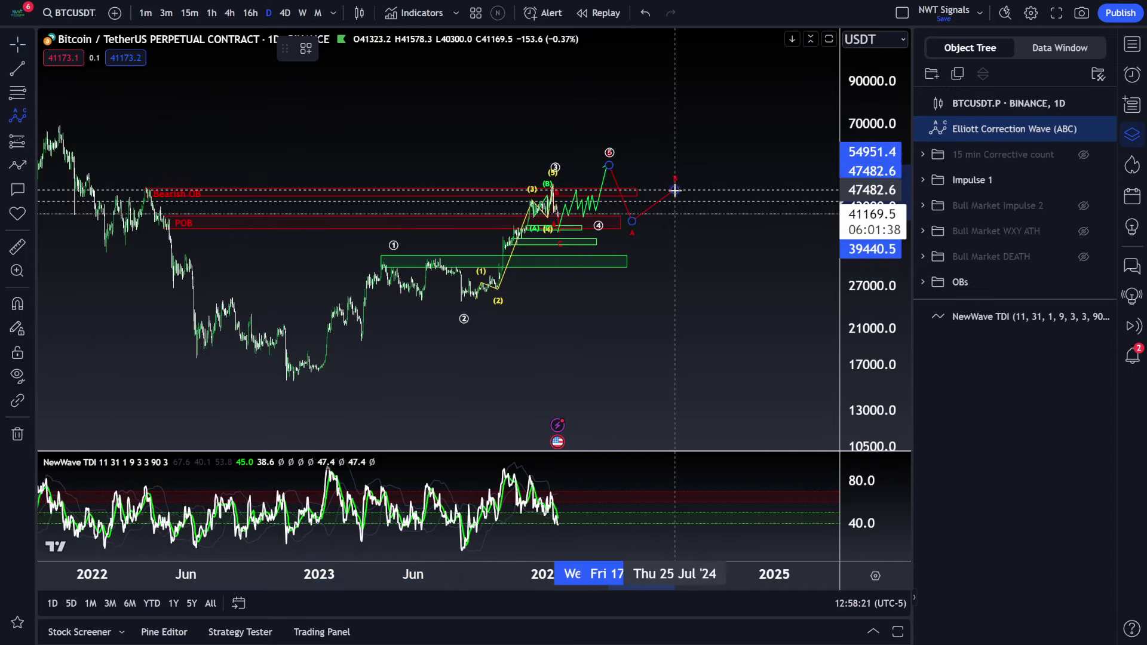
click(697, 251)
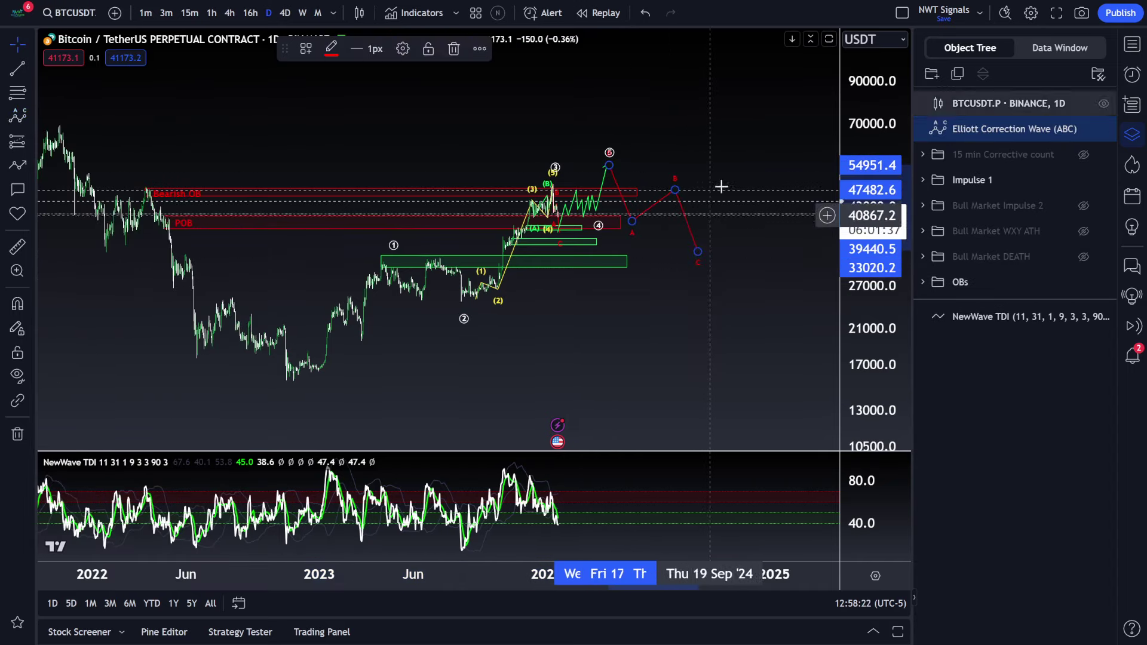
Step: Draw a green arrow path from the end of wave C up to just below 90,000 in early 2025
click(18, 164)
click(698, 252)
double_click(797, 90)
drag(786, 238, 679, 282)
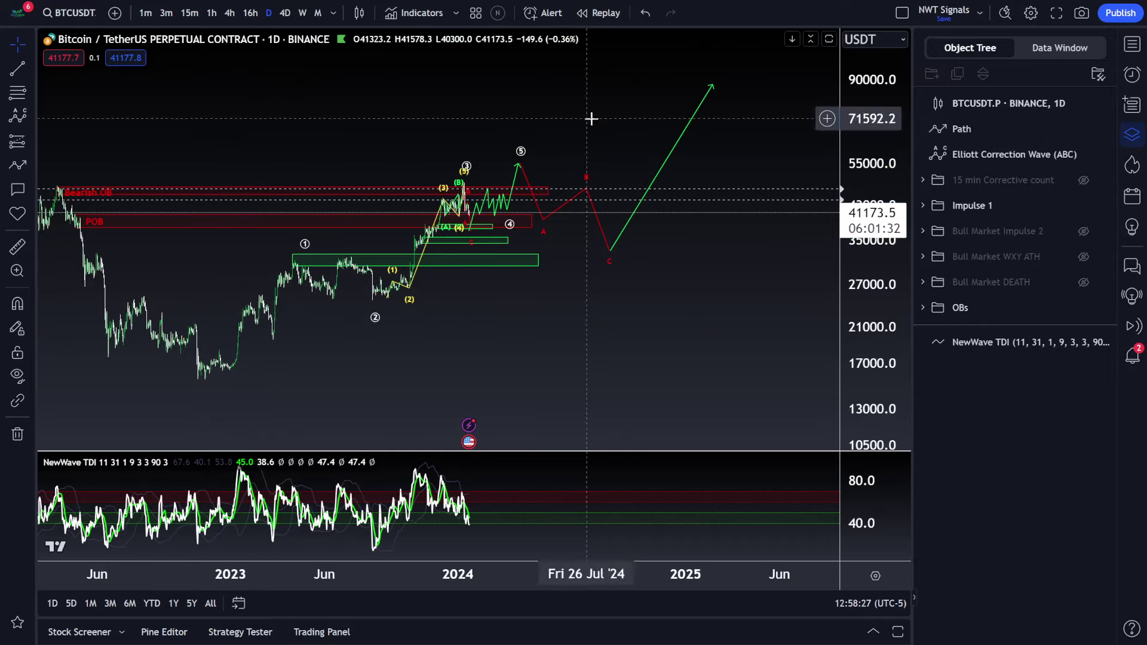
Step: Examine the Impulse 1 projection against the POB zone and the green order blocks where wave 4 could find support
scroll(663, 316, down, 3)
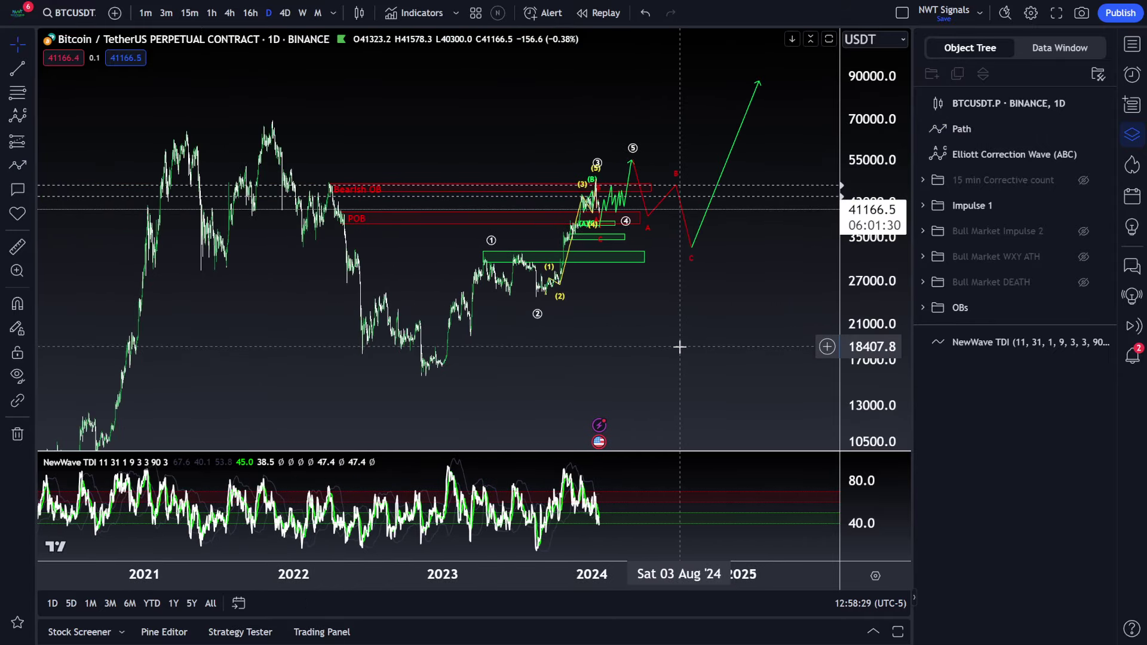
scroll(610, 340, up, 3)
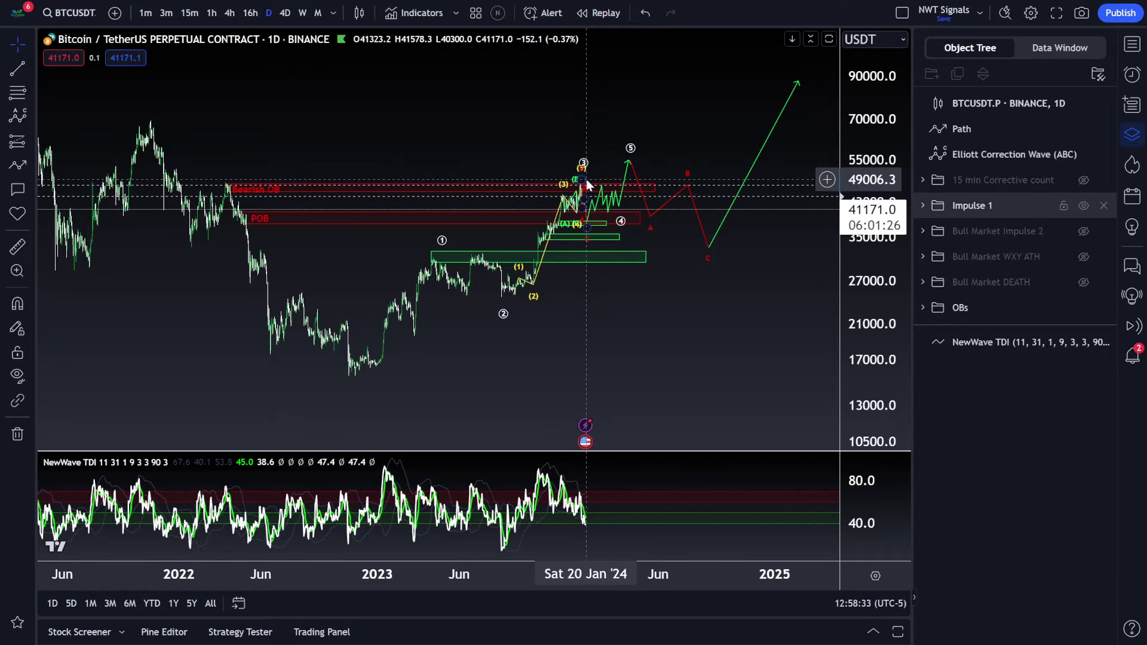
click(557, 258)
click(617, 269)
drag(643, 371, 620, 360)
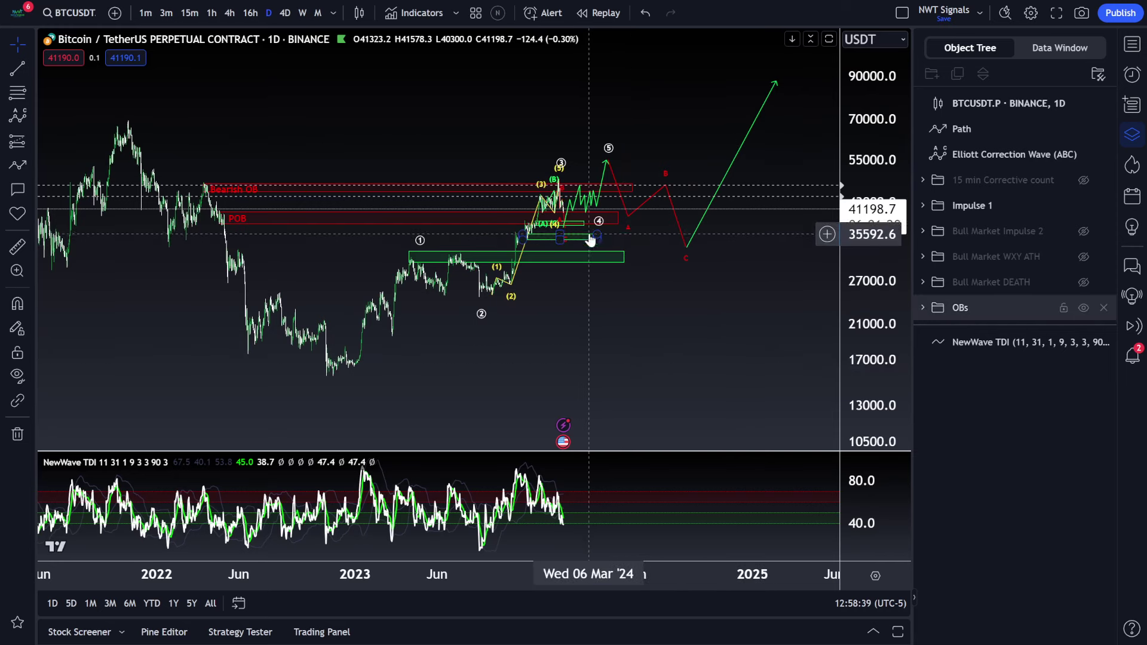
click(576, 224)
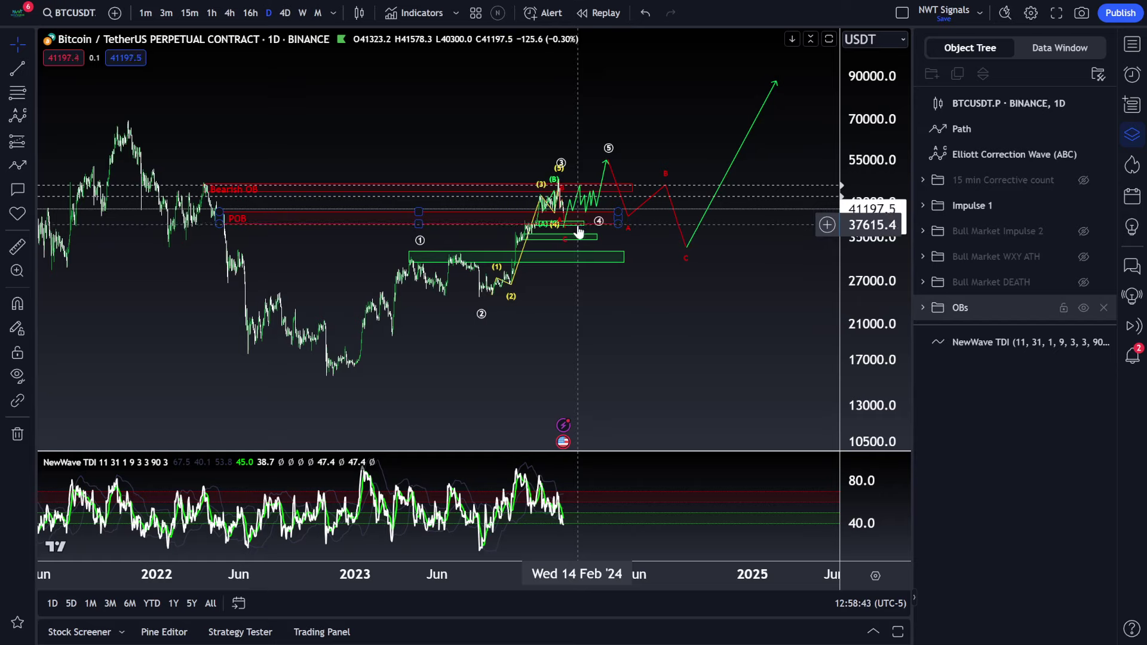
click(576, 237)
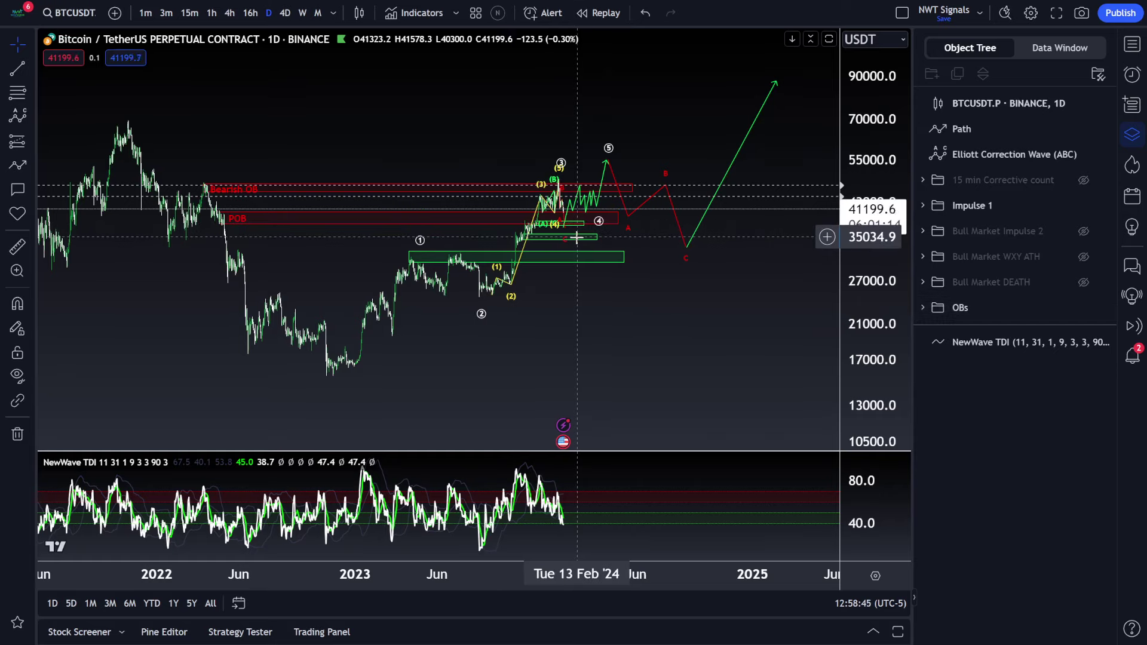
click(571, 231)
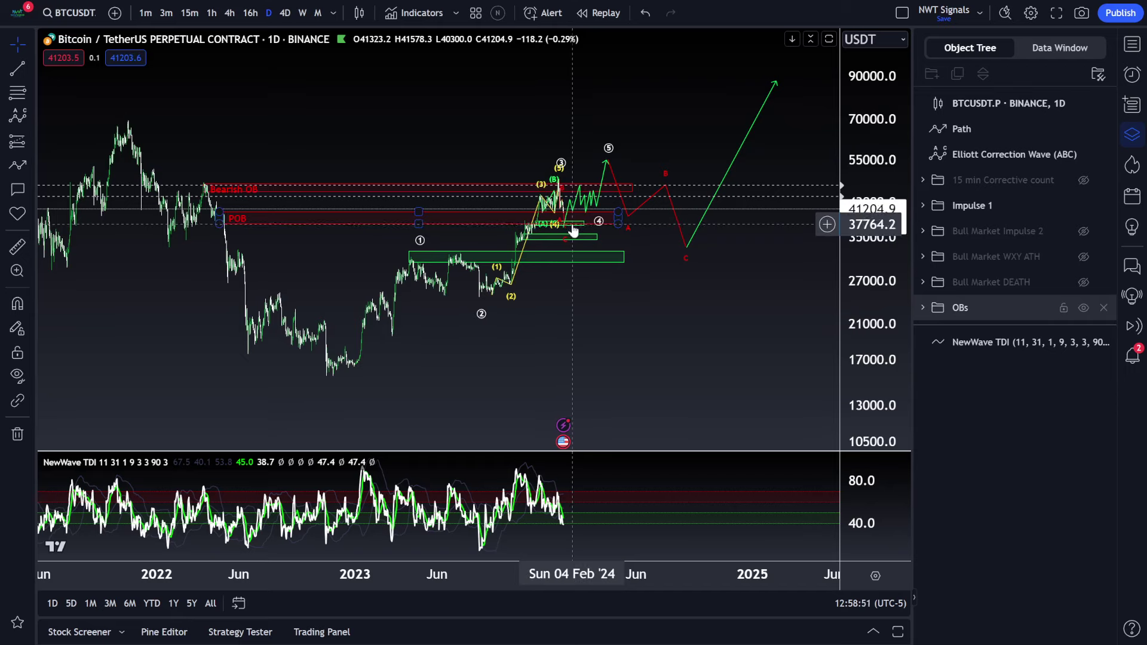
key(Escape)
Step: Hide the Impulse 1 drawings and show the Bull Market Impulse 2 count with its full upward projection
click(1083, 206)
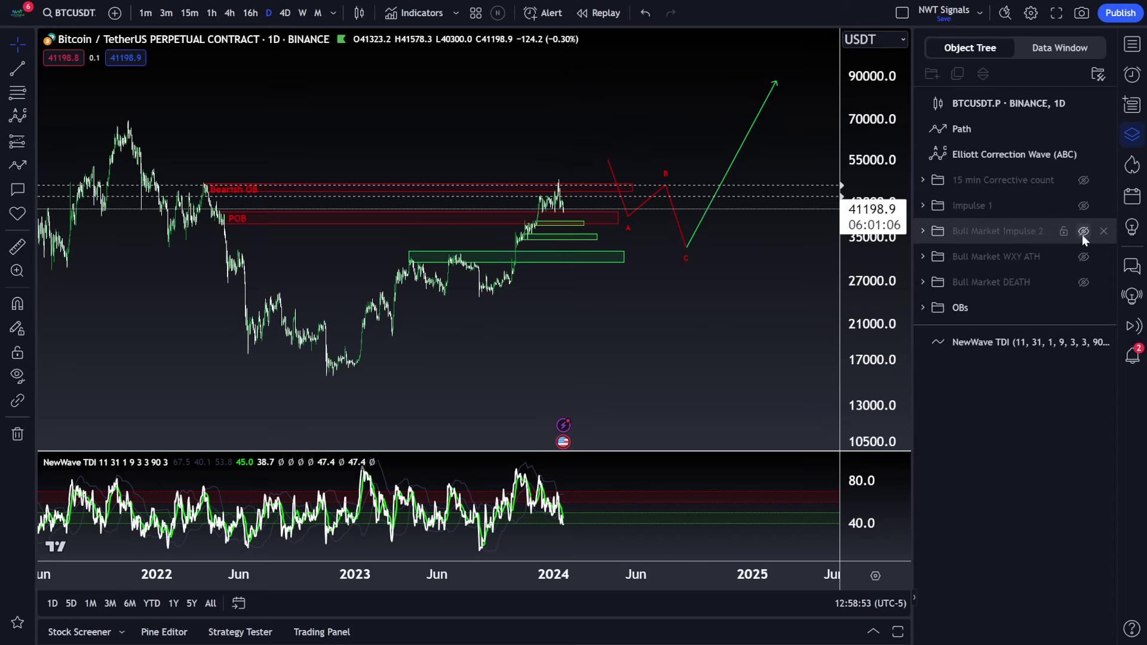
click(1084, 231)
drag(589, 328, 586, 328)
drag(867, 116, 867, 215)
Step: Delete the ABC correction wave and the green arrow path from the chart
key(Delete)
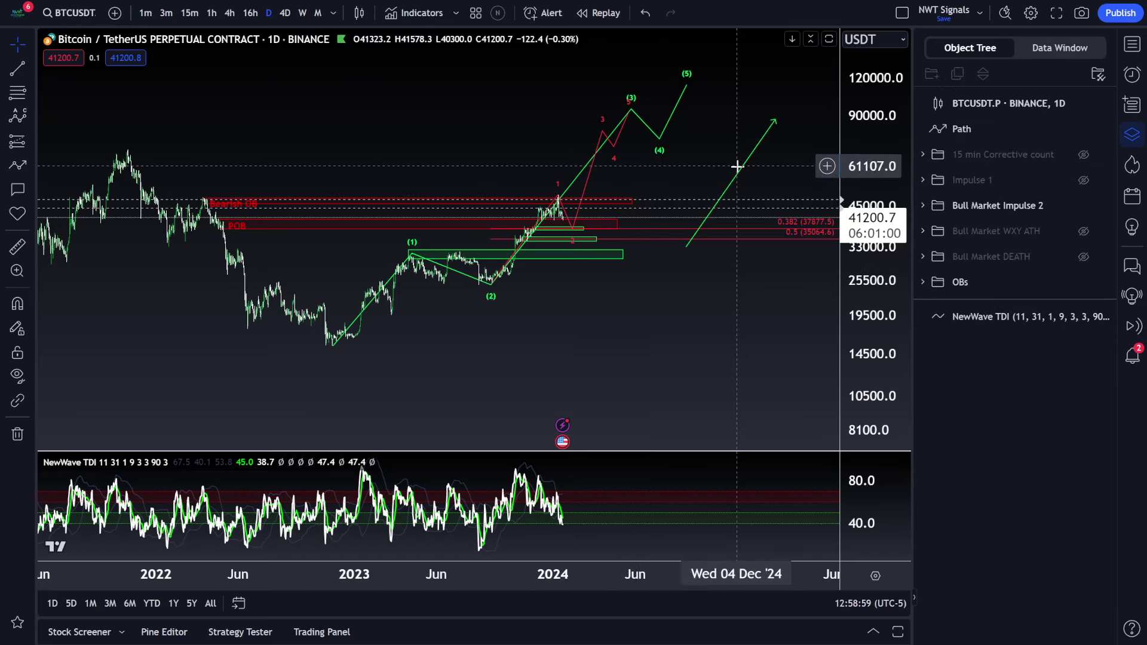
key(Delete)
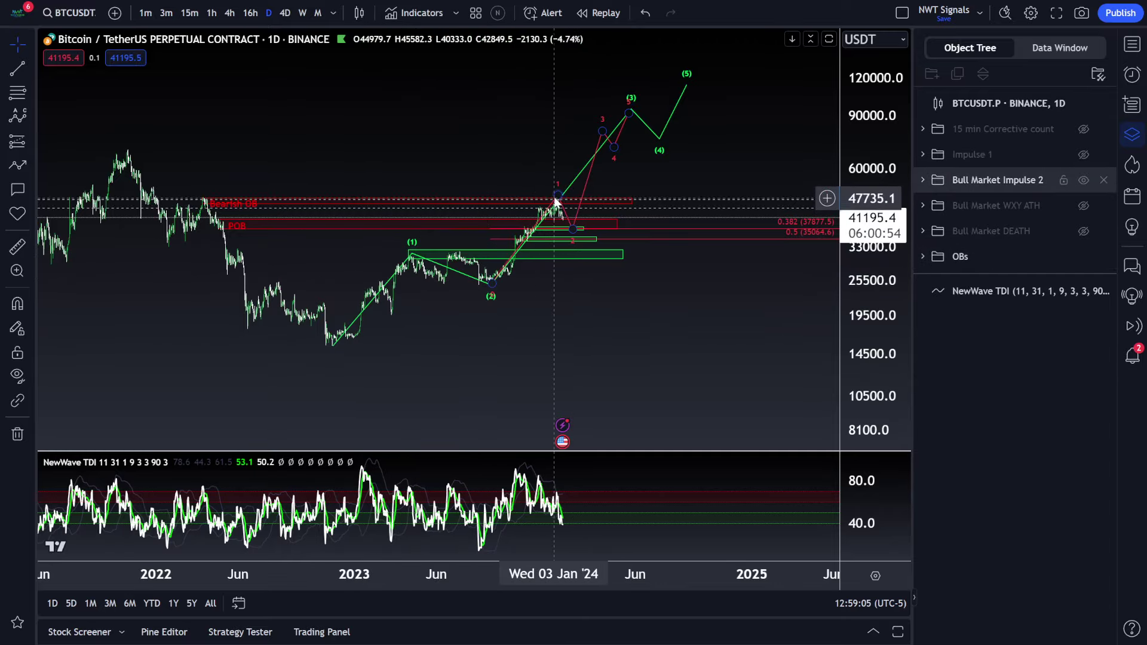
Step: Examine red waves 1 and 2 of Bull Market Impulse 2 against the 0.382 and 0.5 retracement levels
drag(702, 166, 689, 169)
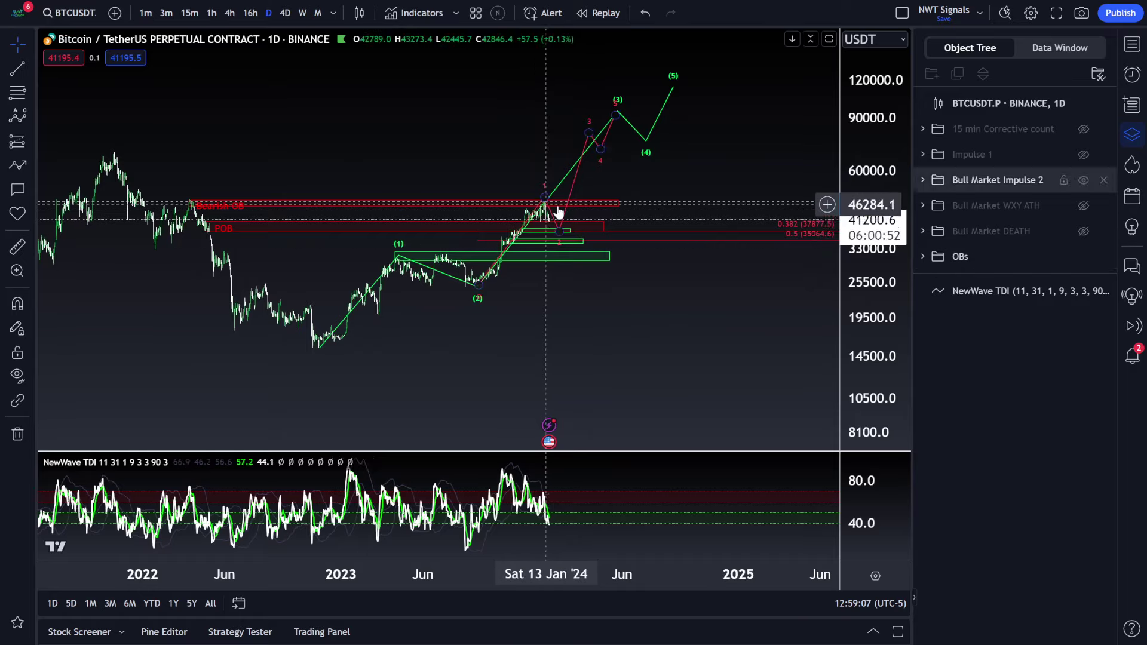
drag(898, 305, 768, 210)
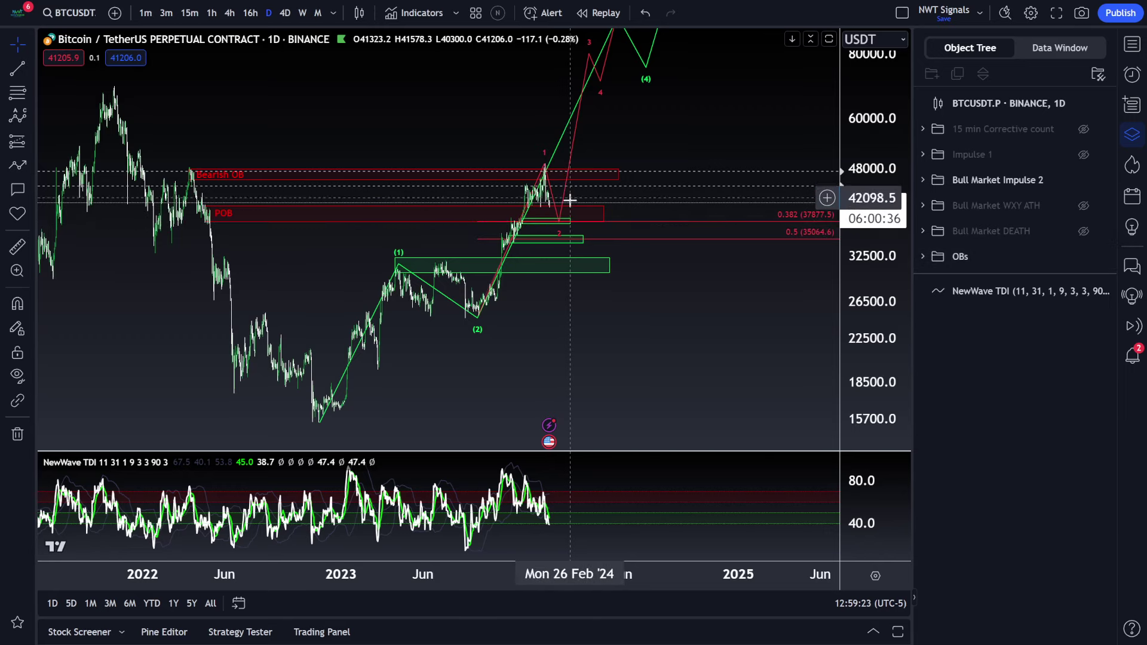
Step: Hide the Bull Market Impulse 2 count, leaving the order blocks on the chart
click(563, 234)
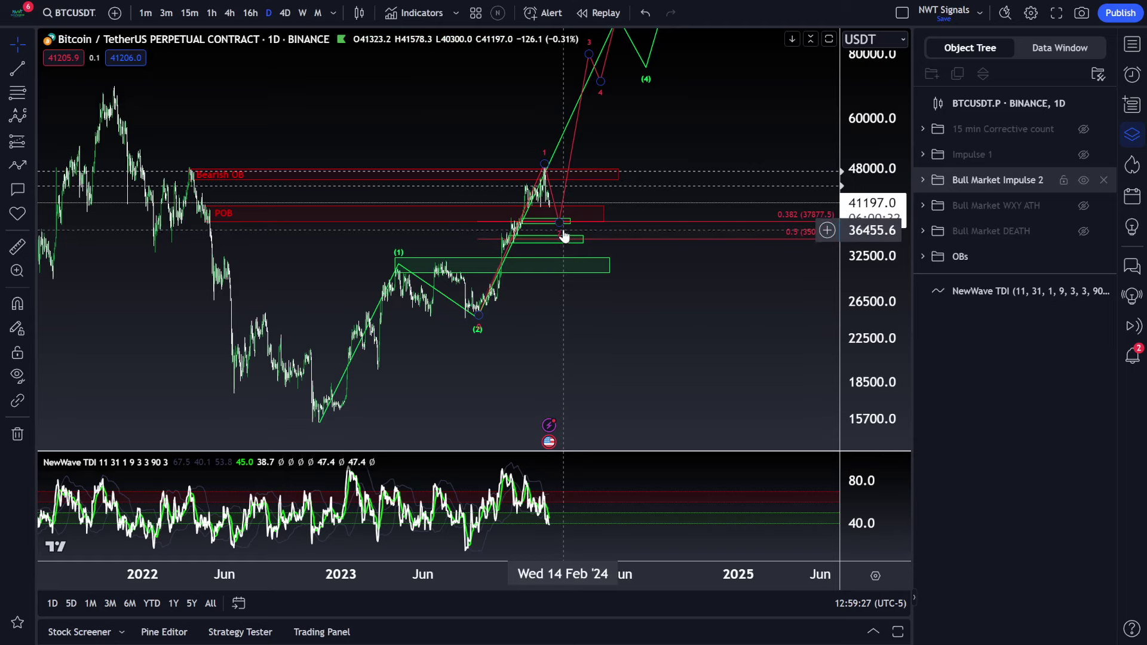
key(Escape)
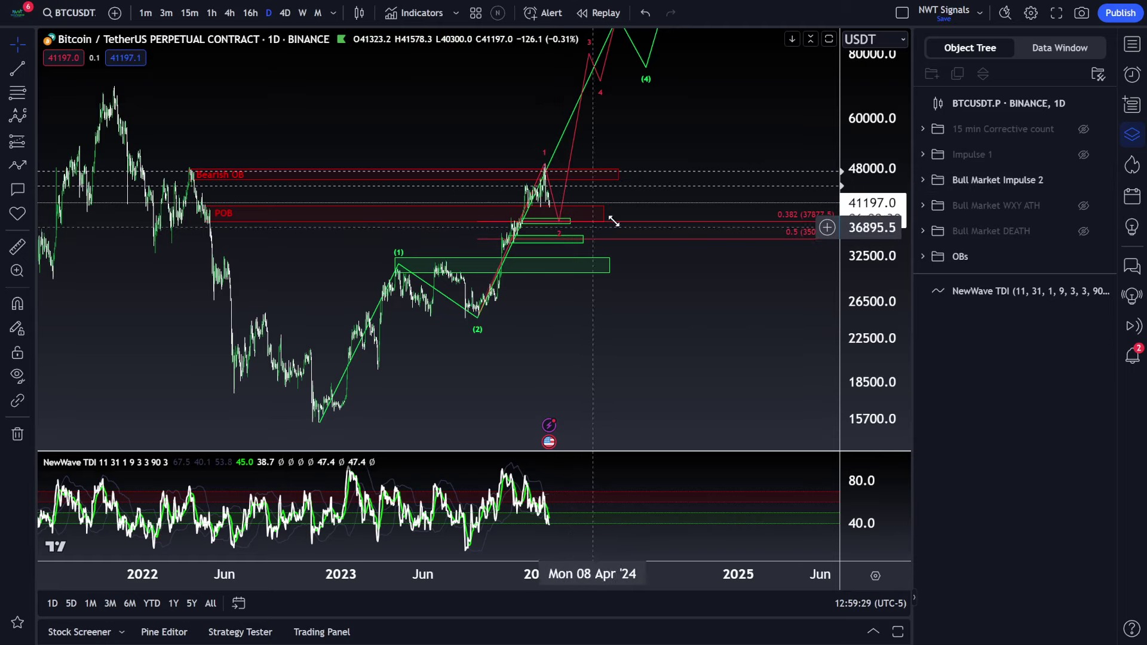
click(1083, 181)
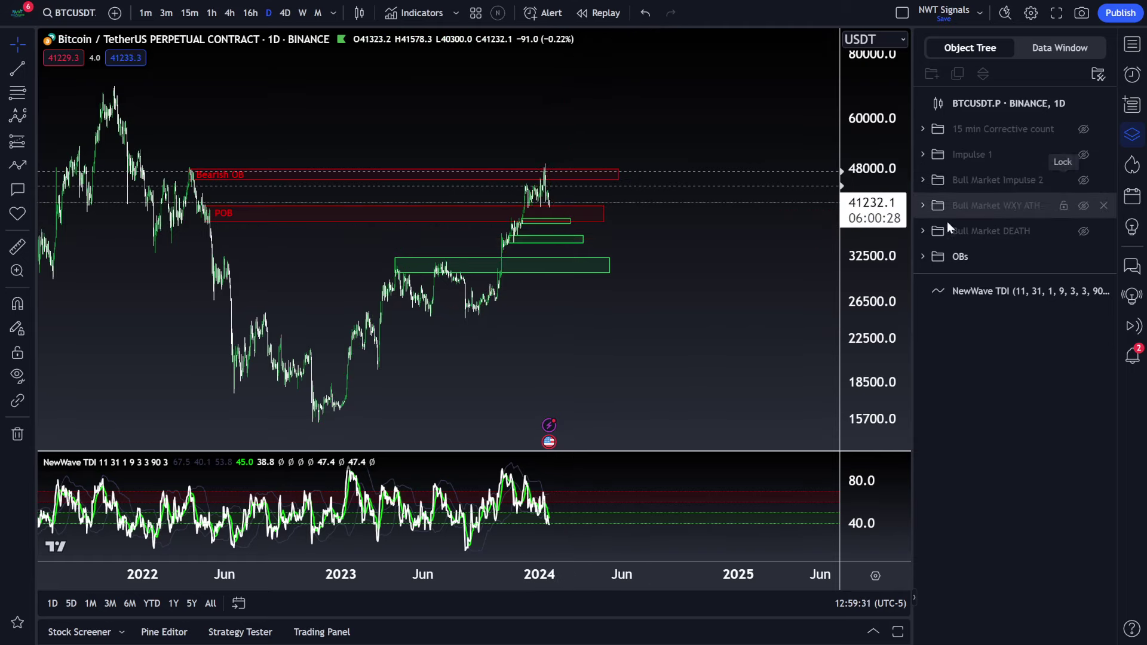
click(562, 222)
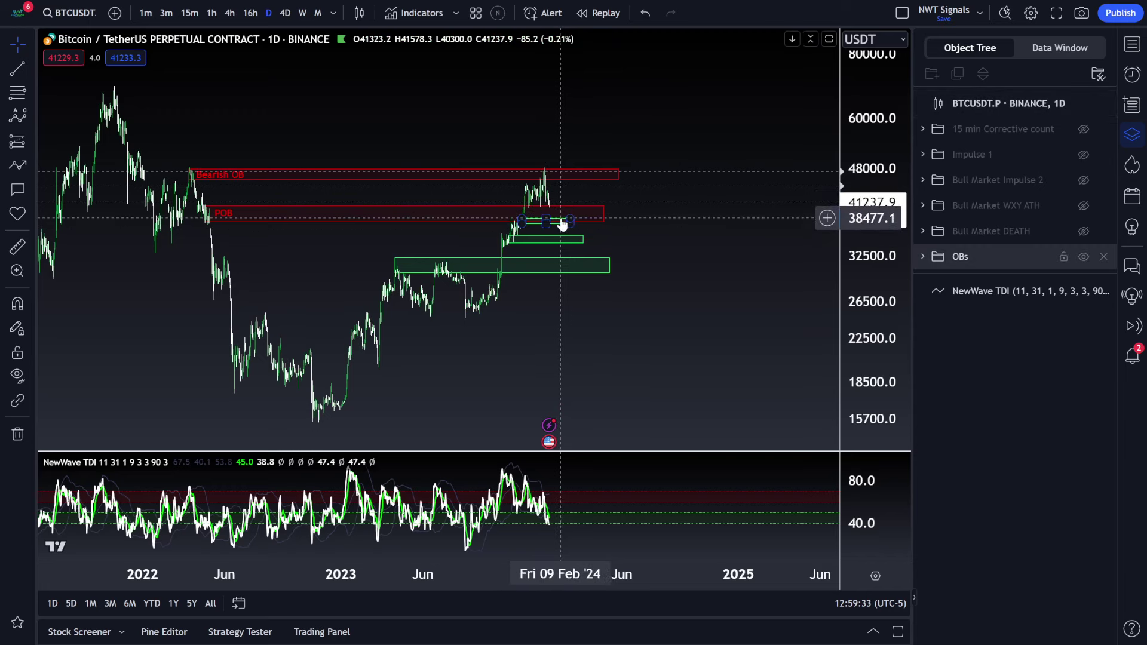
key(Escape)
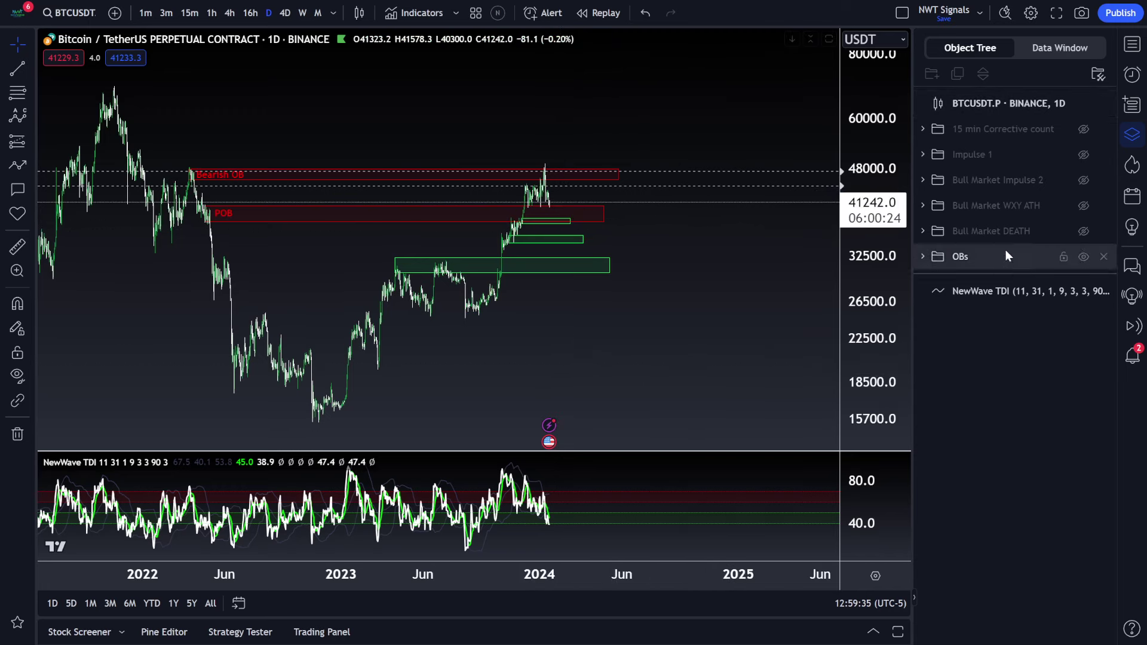
Step: Show the Bull Market WXY ATH count with its full projection and channel, and examine wave X against the green order blocks
click(1083, 207)
drag(881, 263, 882, 292)
drag(707, 276, 685, 281)
drag(848, 277, 862, 250)
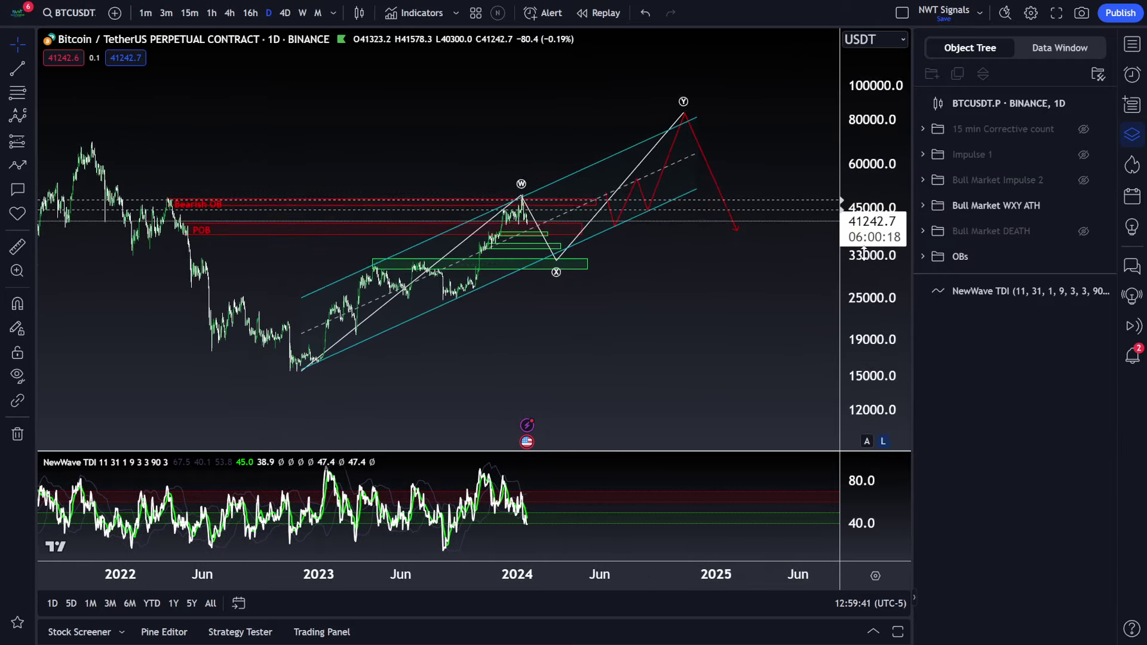
drag(630, 342, 648, 343)
scroll(648, 344, up, 3)
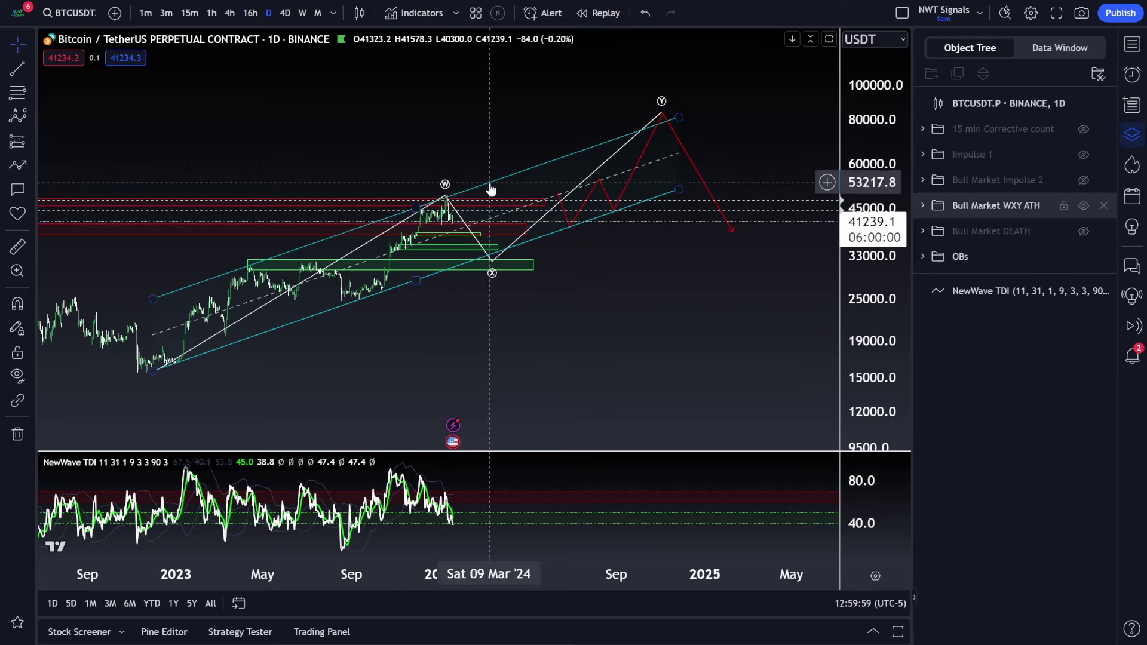
click(496, 264)
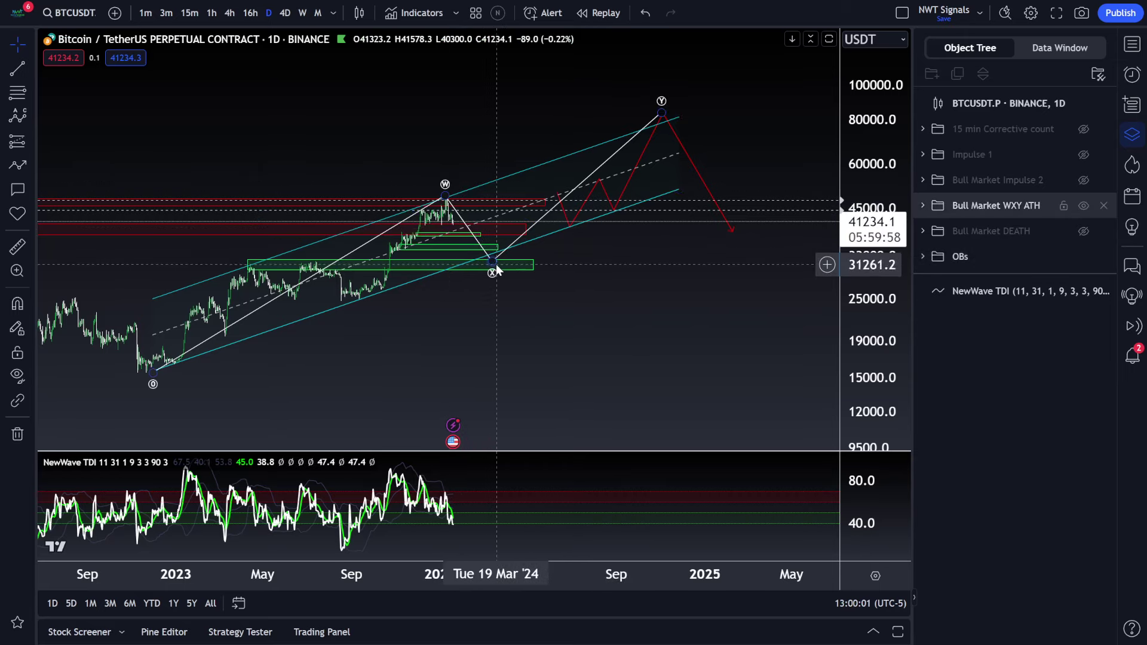
click(490, 248)
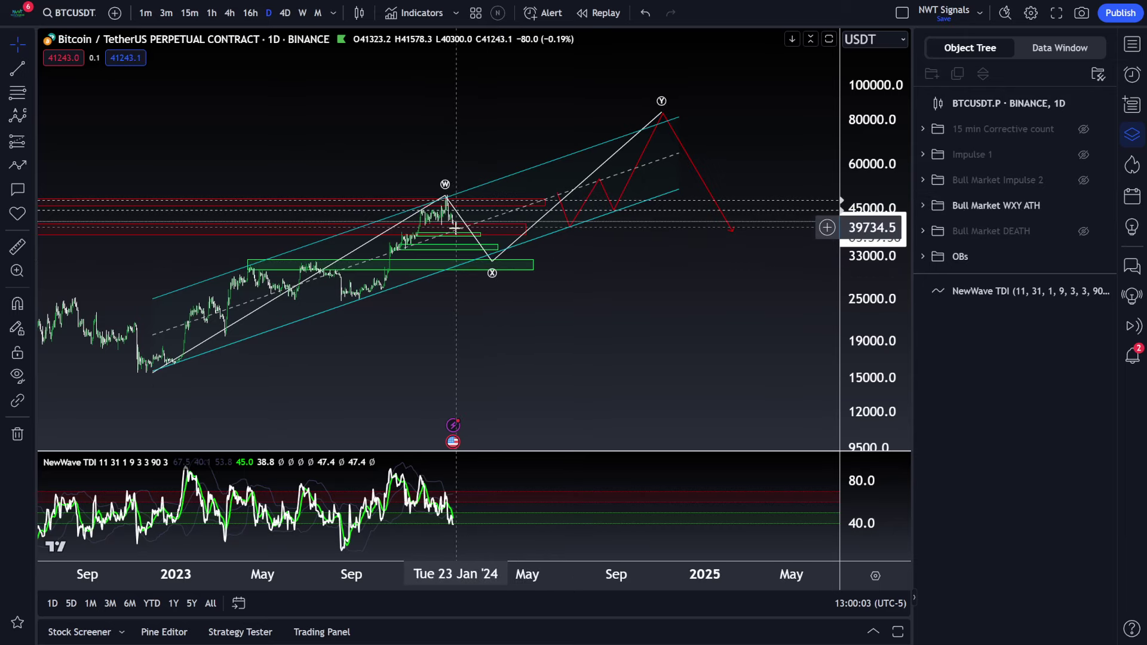
click(459, 248)
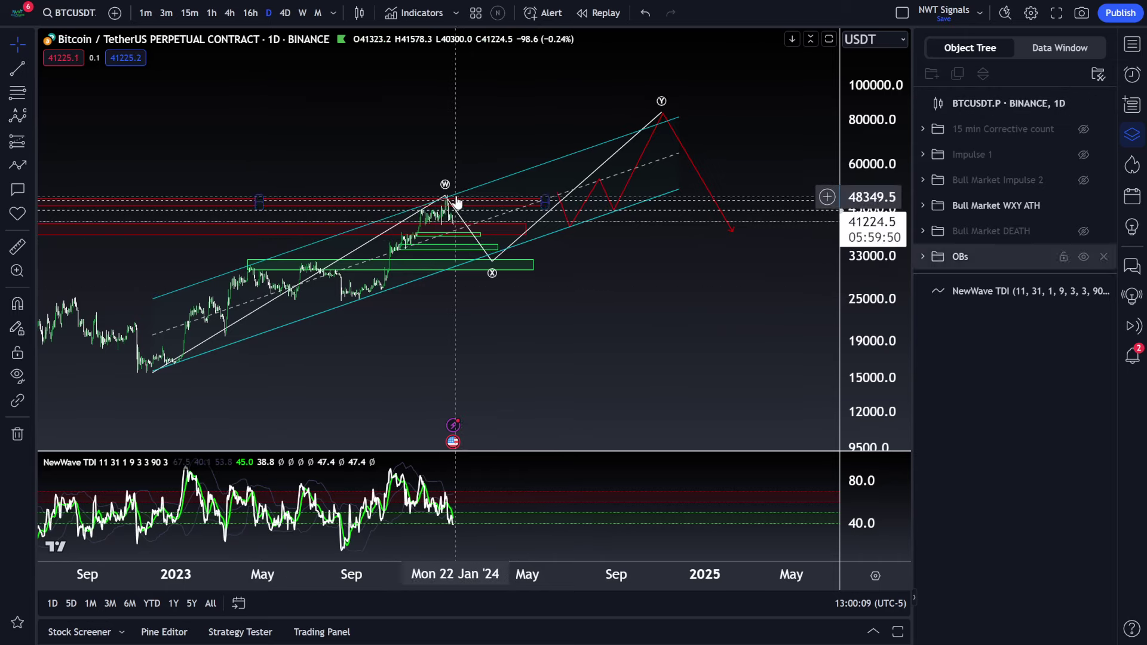
Step: Show Bull Market Impulse 2 alongside the WXY count and try its red wave 2 low at about 35,321 and about 37,709
mouse_move(1075, 209)
click(1083, 180)
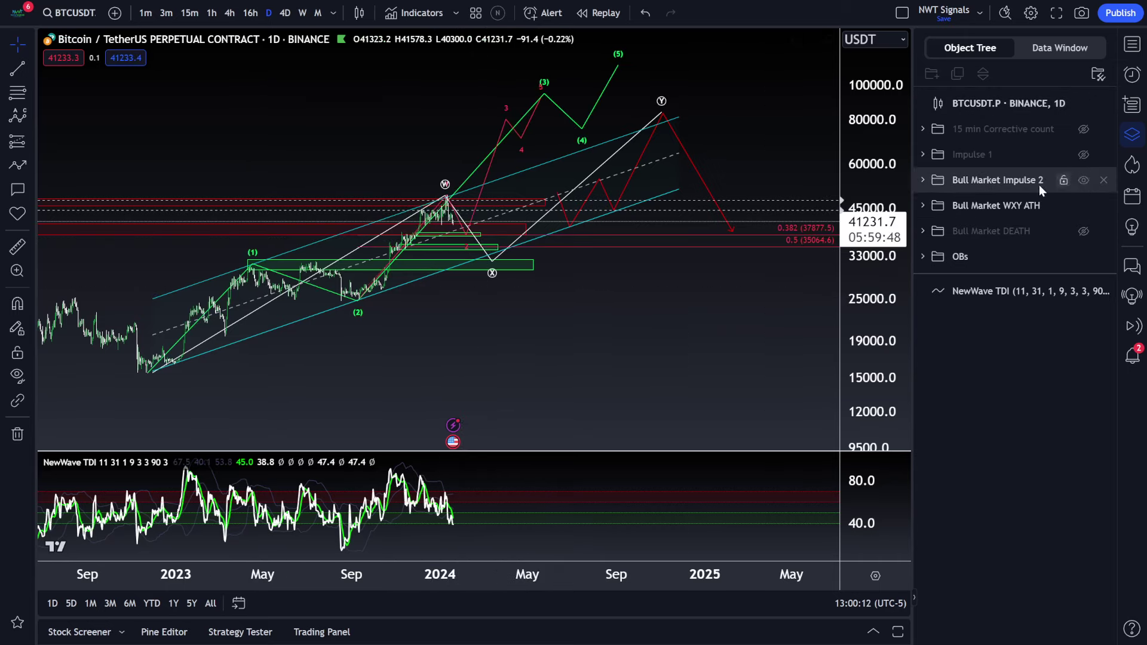
click(469, 246)
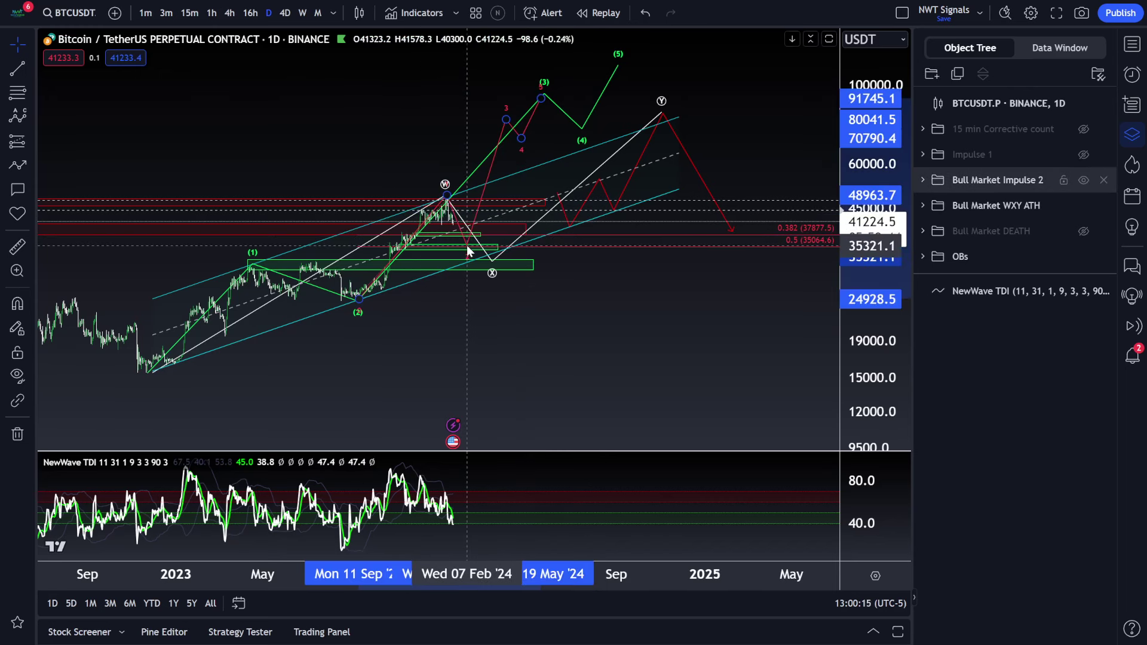
click(469, 250)
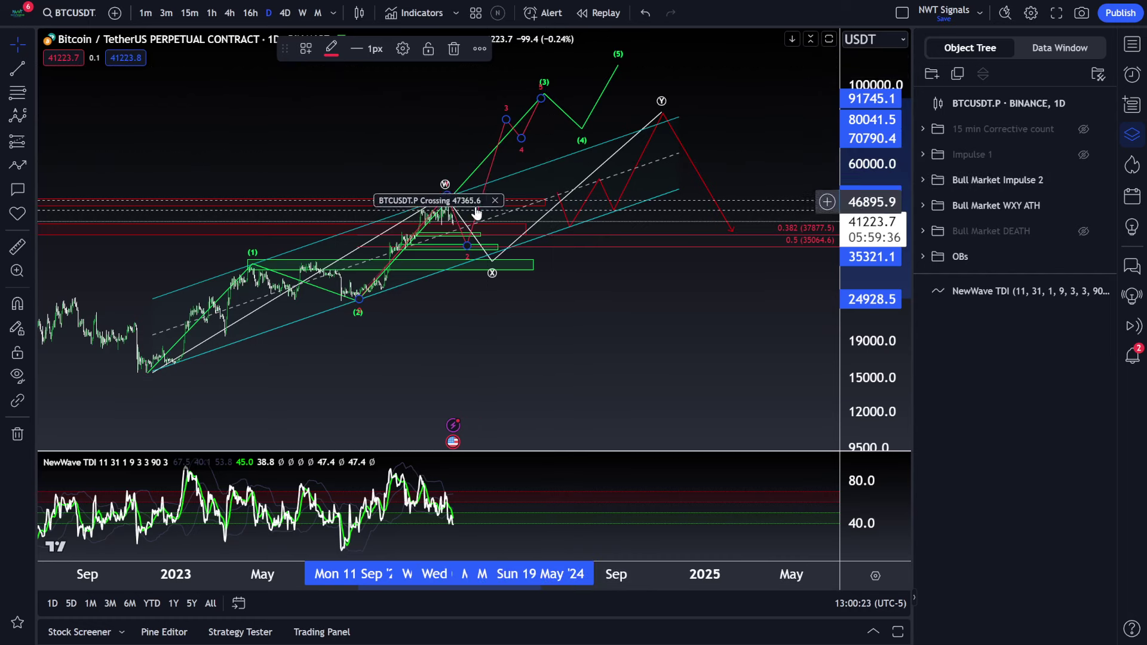
drag(469, 245, 467, 236)
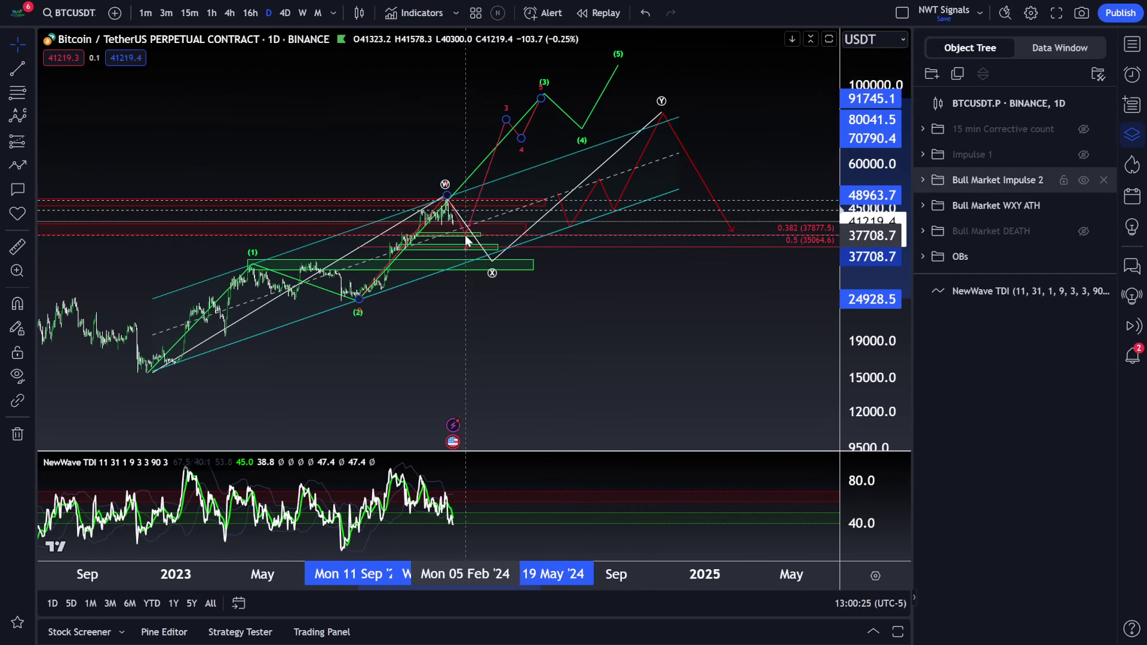
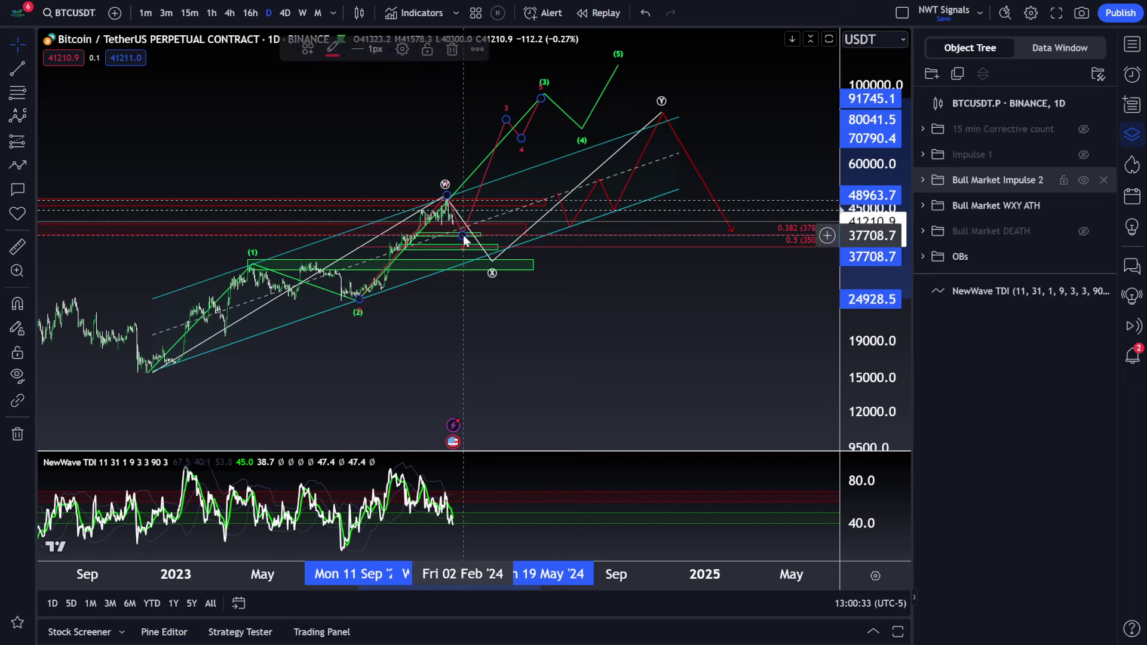
Step: Hide the Bull Market Impulse 2 count, briefly compare Impulse 1 with the WXY ATH count, and leave only the WXY count over the order blocks
click(1084, 181)
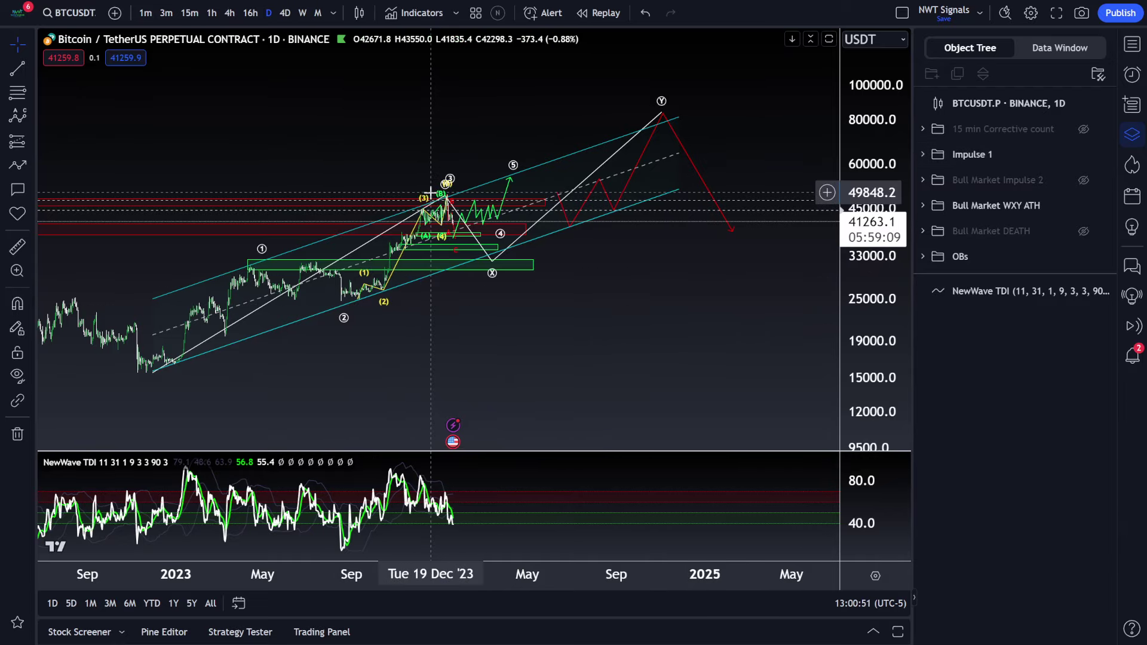
mouse_move(1081, 155)
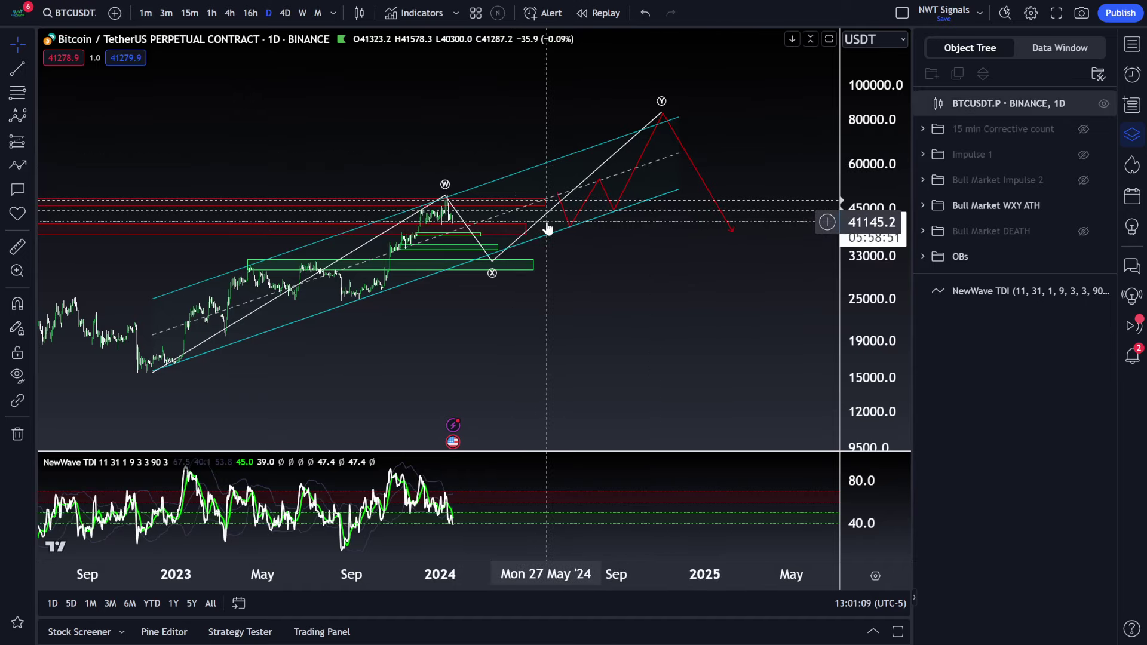
drag(880, 189, 879, 201)
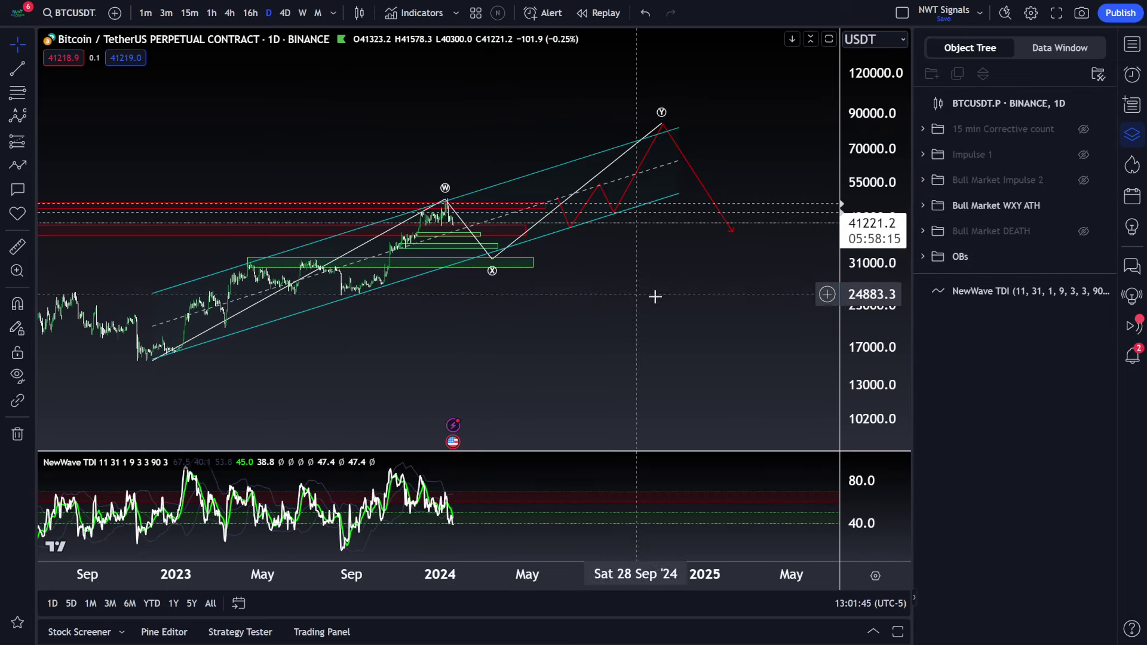
Step: Show the Bull Market DEATH count in place of Bull Market WXY ATH and examine its A-B-C structure and downward projection against the 2021–2022 price history
click(1084, 231)
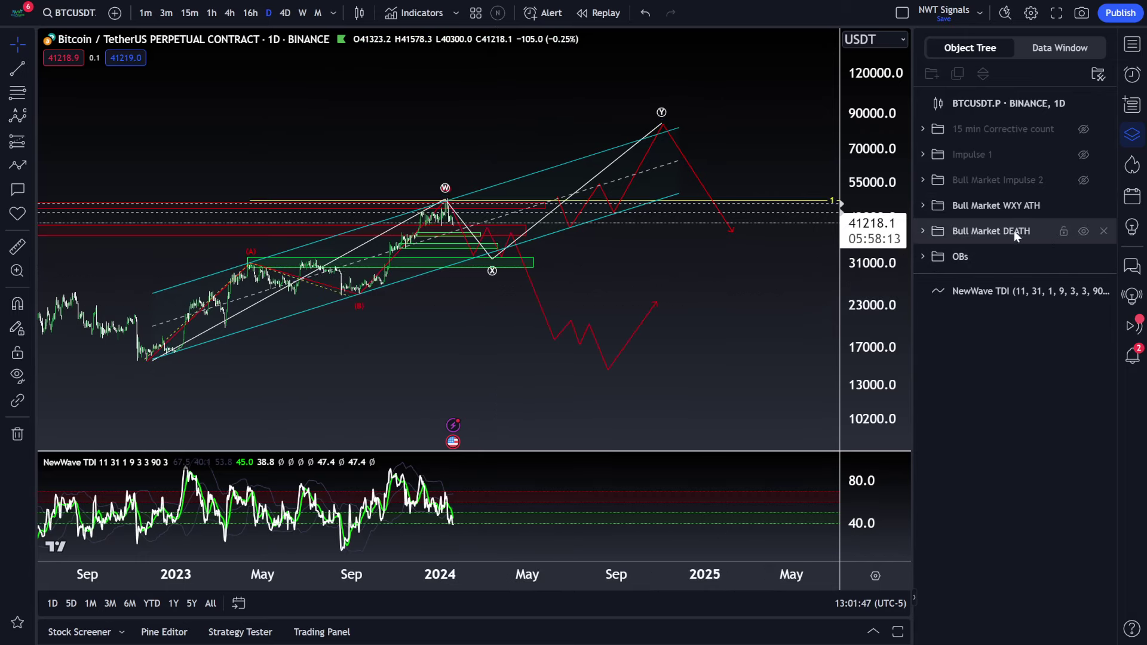
click(1083, 206)
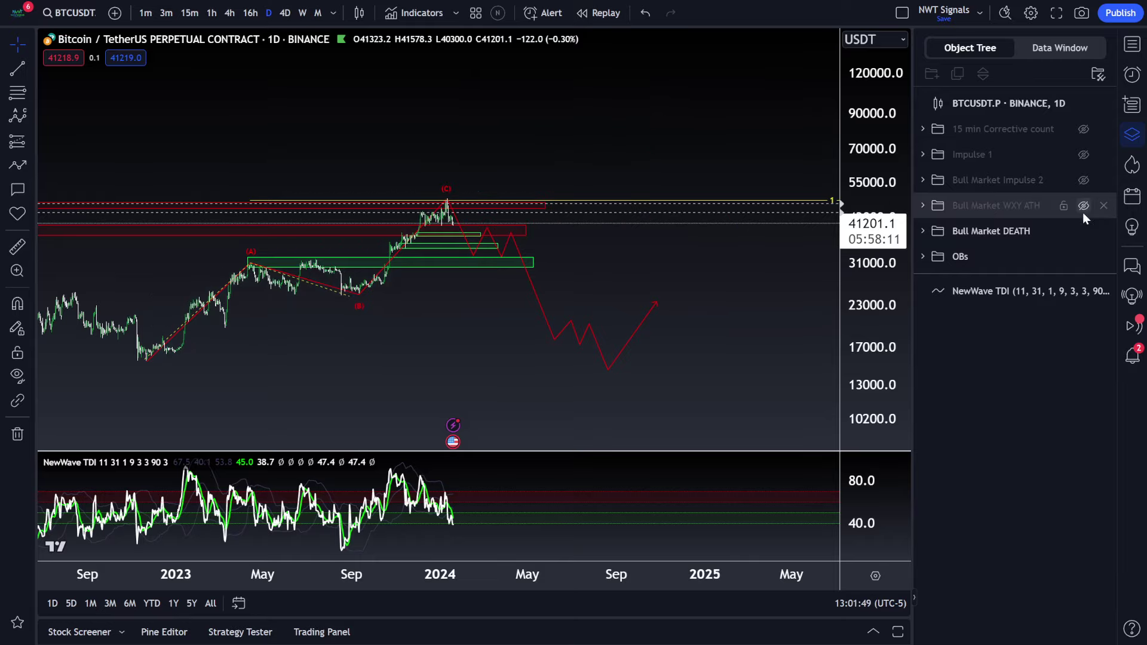
drag(429, 310, 479, 294)
scroll(479, 294, down, 5)
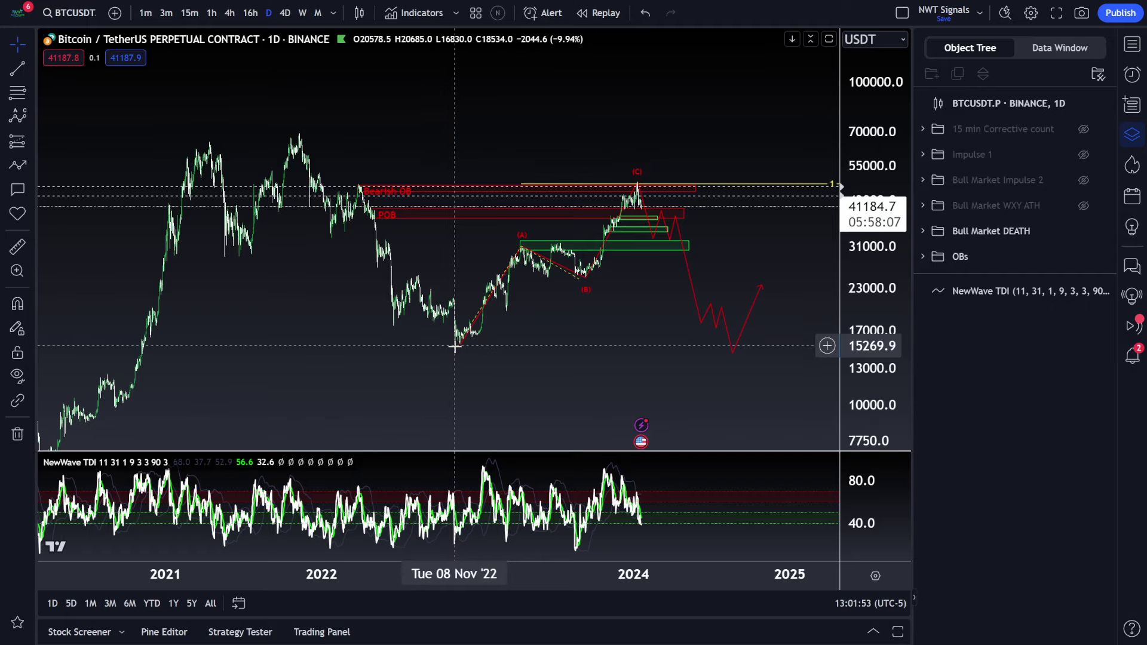
drag(590, 347, 469, 339)
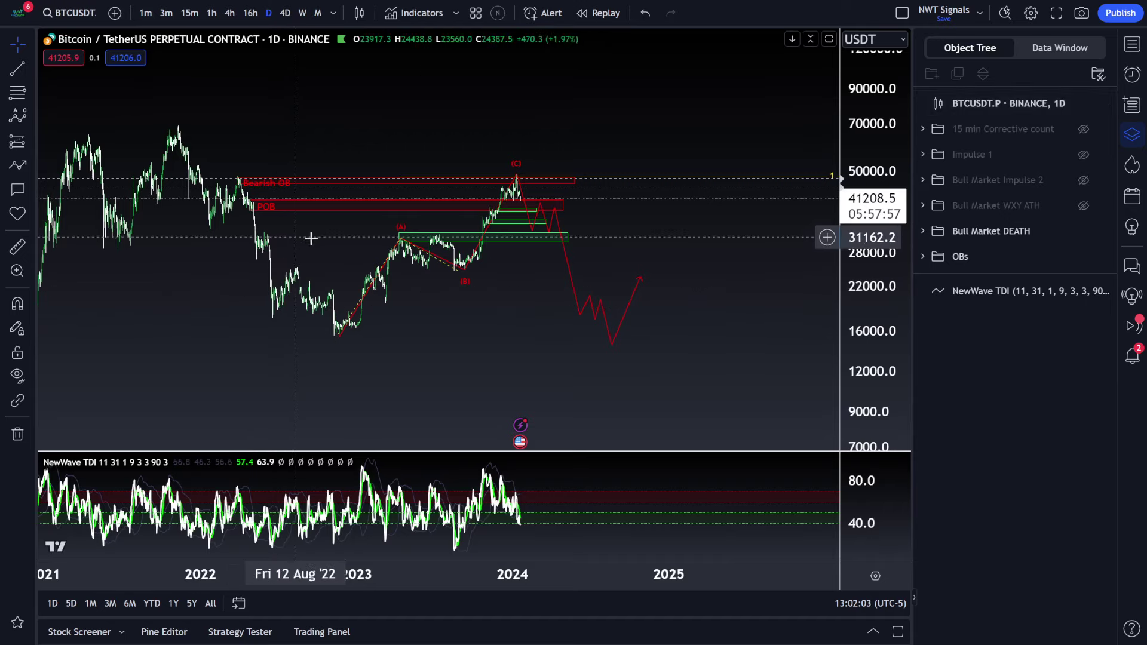
drag(512, 334, 489, 331)
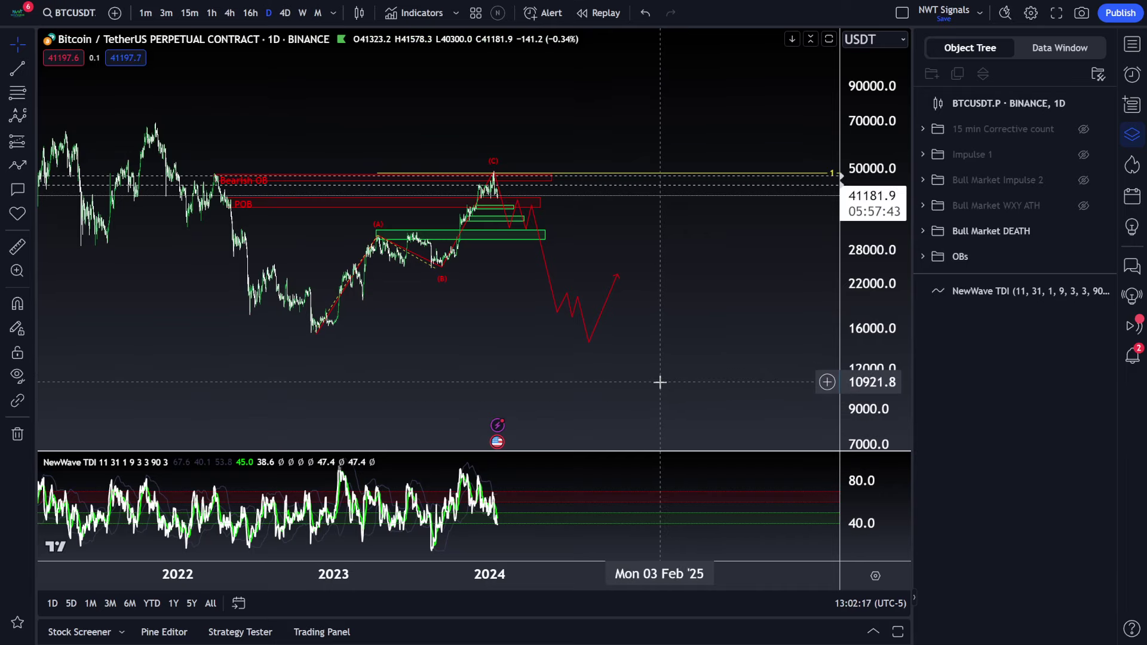
drag(684, 298, 689, 301)
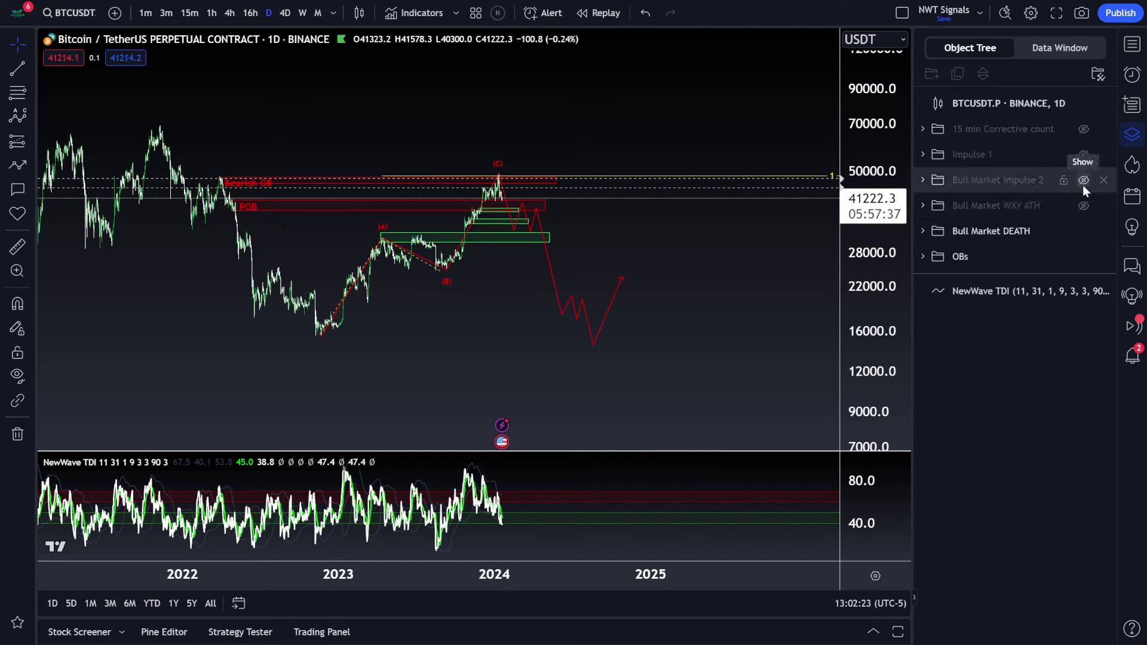
Step: Hide the Bull Market DEATH count, leaving only the order blocks on the daily chart from mid-2022 onward
click(1084, 232)
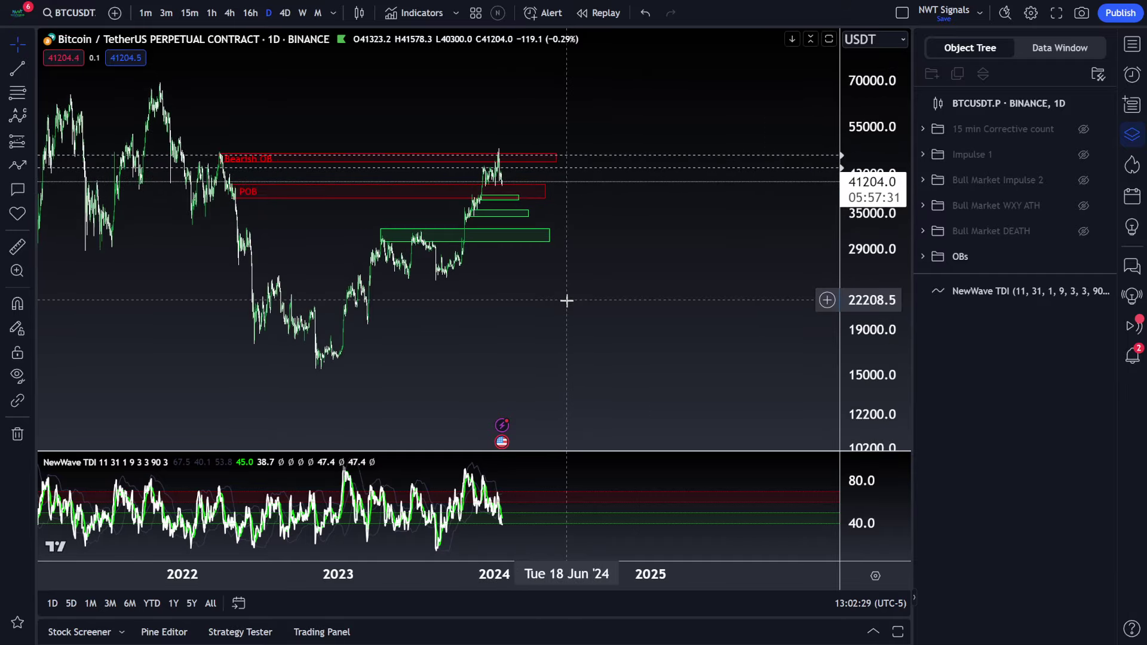
scroll(574, 292, up, 5)
drag(577, 287, 711, 297)
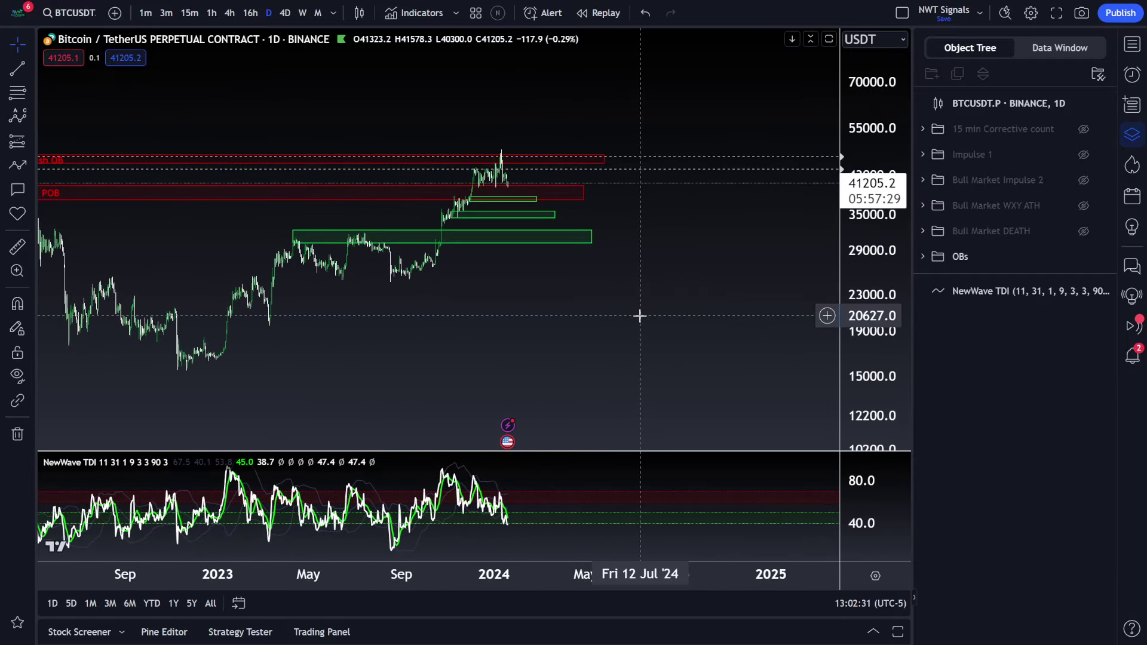
Step: Show the Impulse 1 count, examine its wave 4 and wave 5 projection against the order blocks, and hide it again
click(1083, 181)
click(1082, 180)
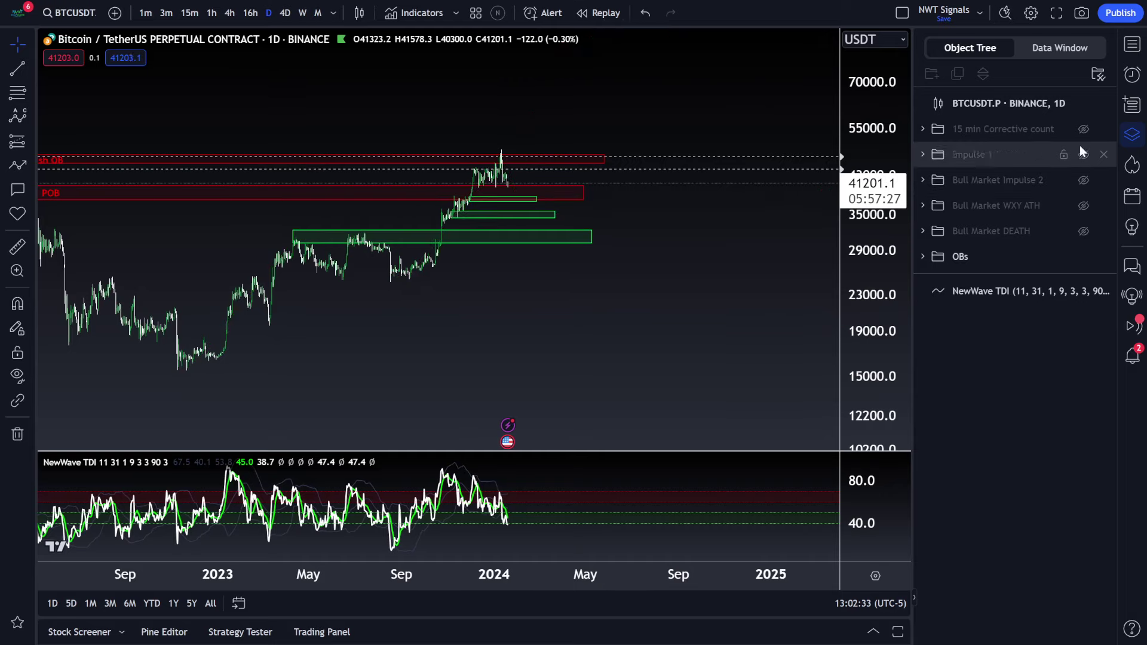
click(508, 188)
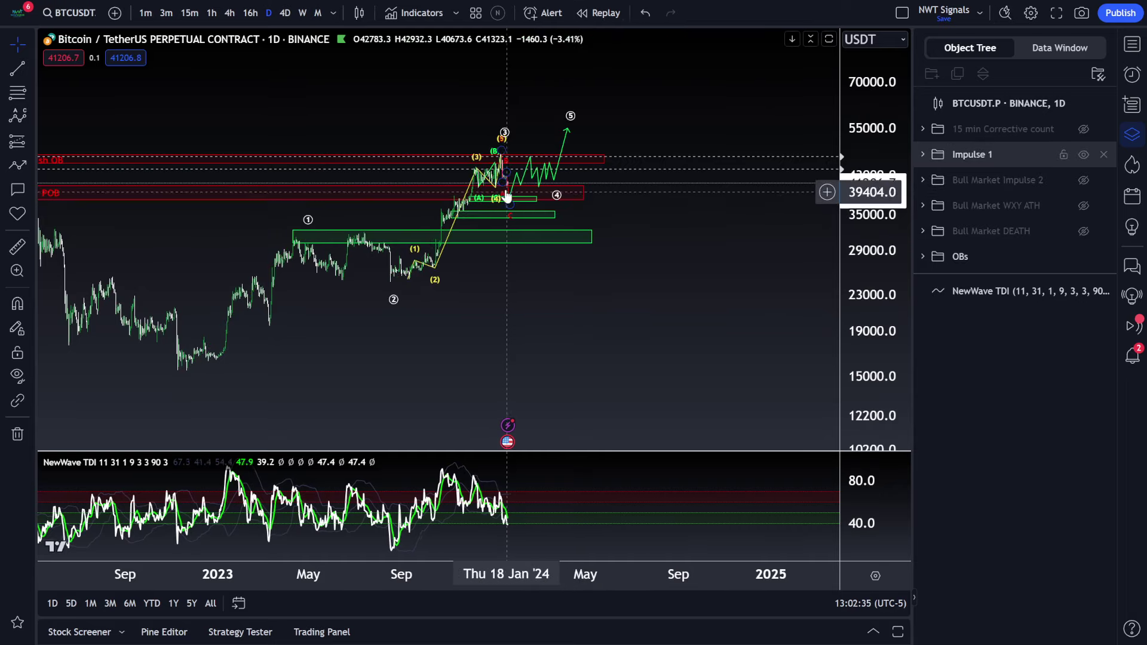
click(716, 208)
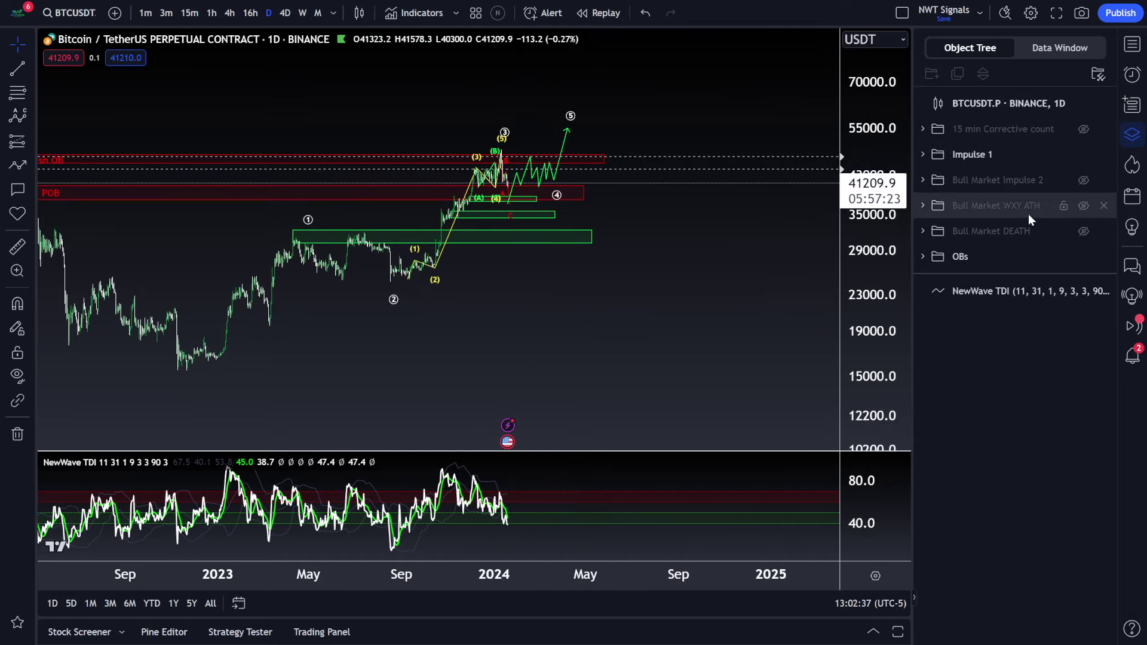
drag(669, 270, 678, 275)
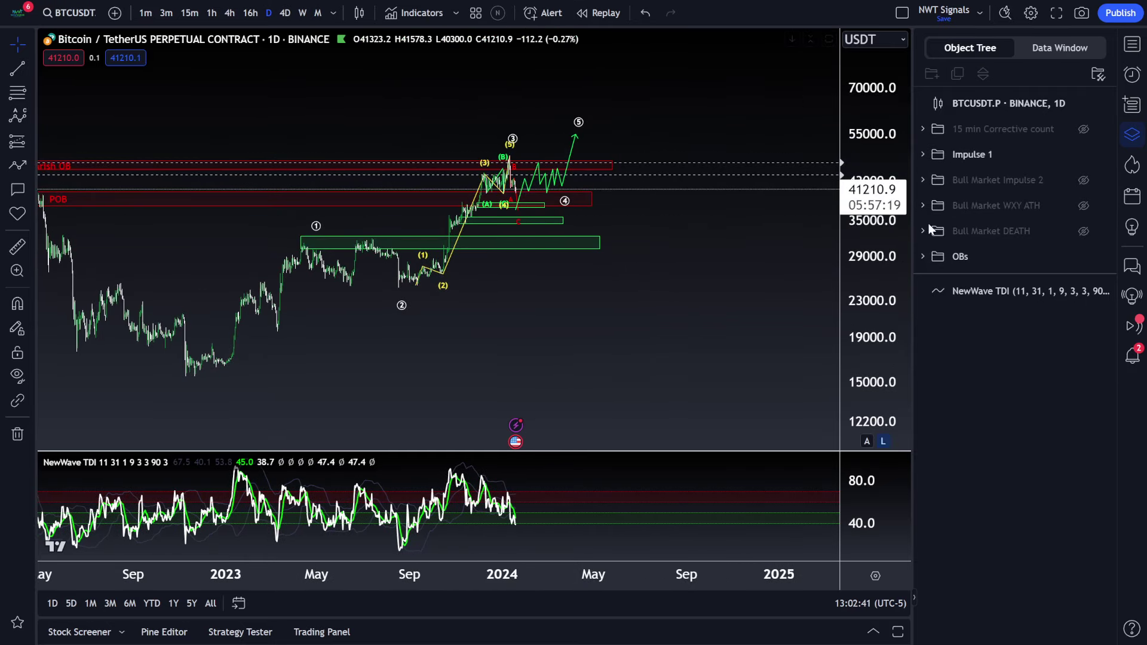
click(1083, 155)
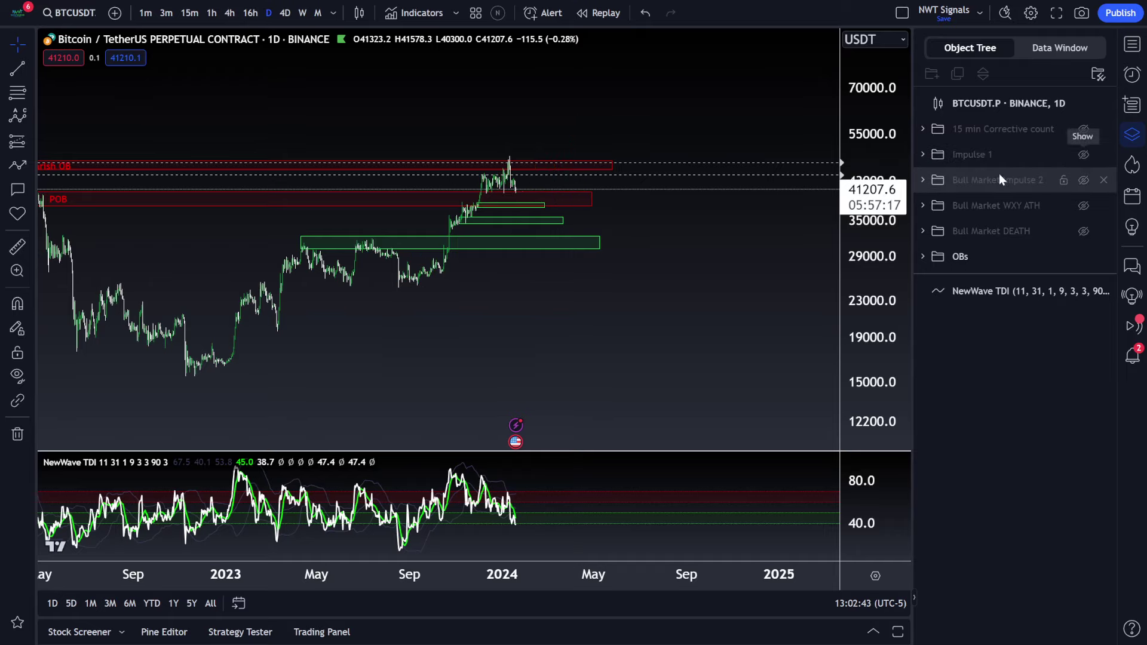
Step: Switch the chart to the 1-hour timeframe and fit the price scale to the December–January price action and the green order blocks
click(210, 13)
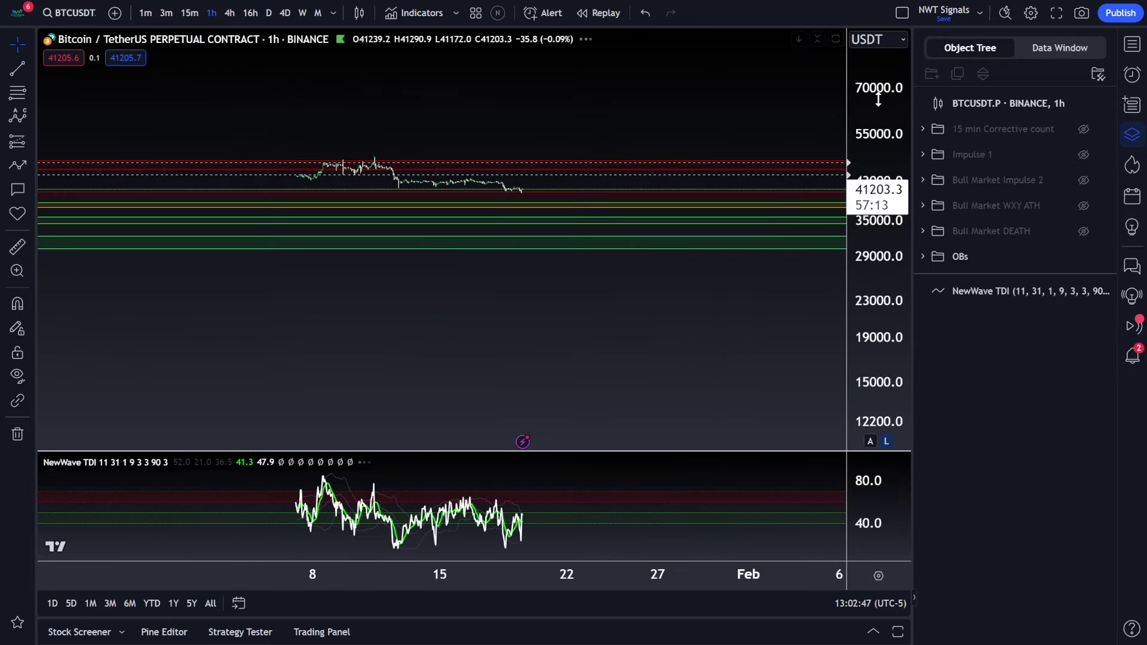
double_click(867, 109)
scroll(699, 207, down, 4)
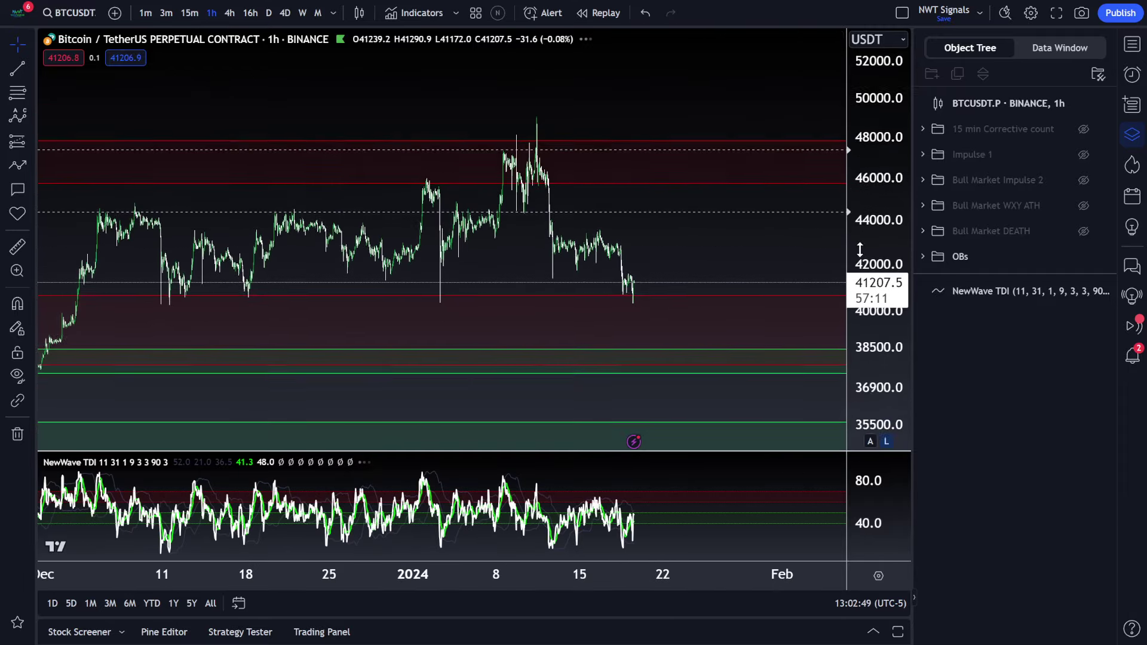
scroll(707, 248, down, 3)
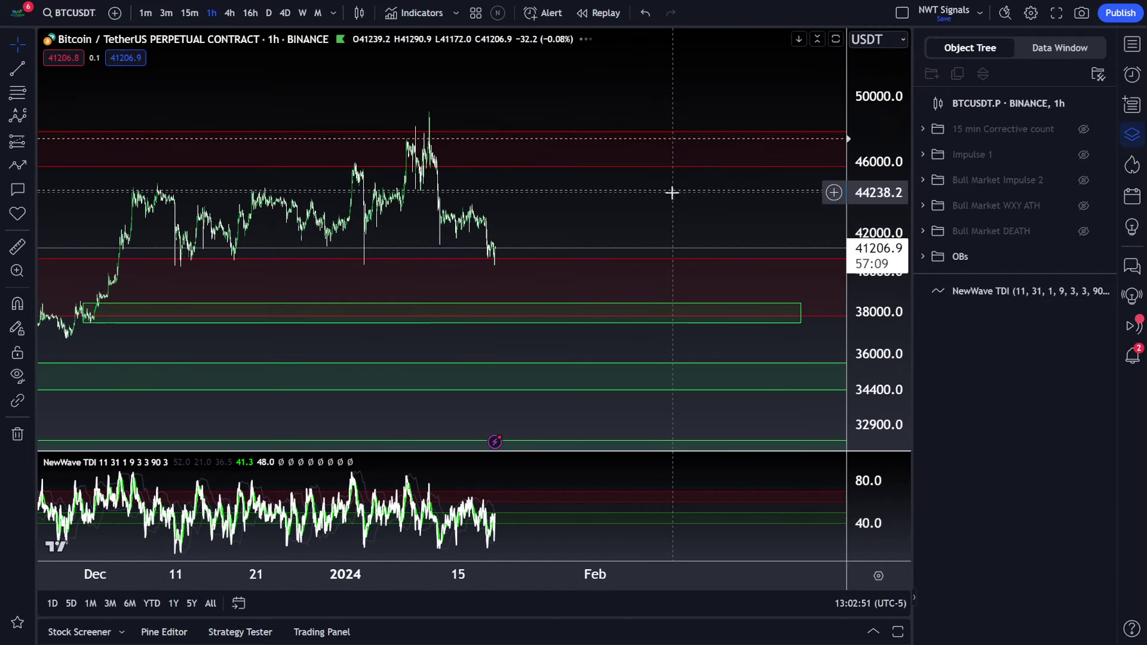
drag(861, 133, 860, 157)
drag(526, 282, 530, 251)
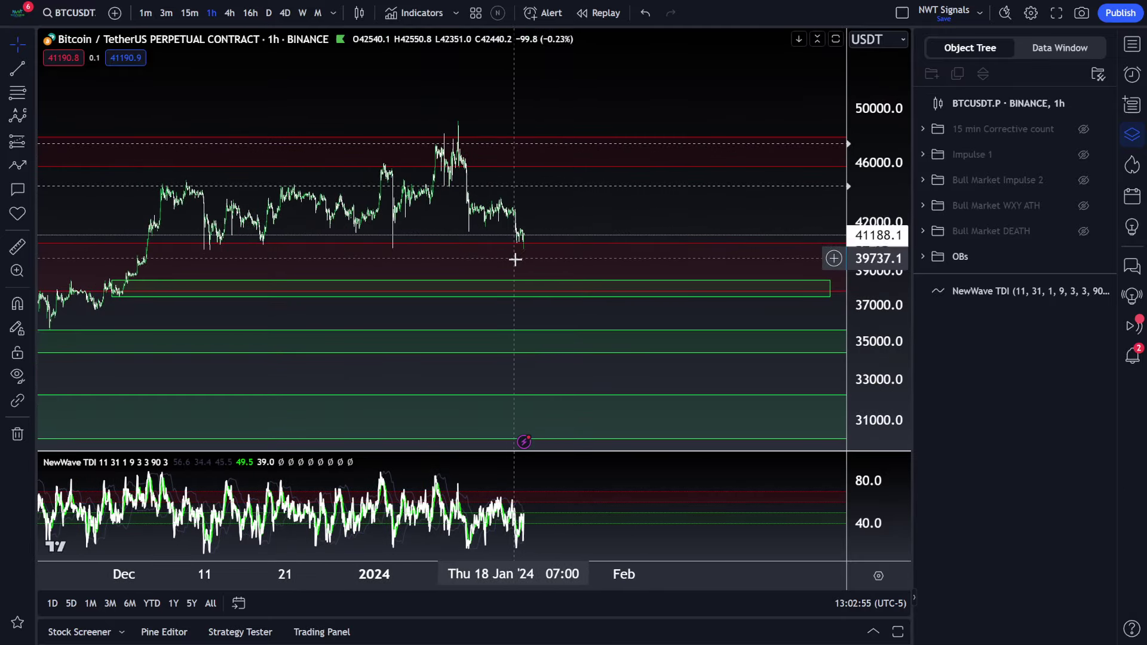
Step: Draw an Elliott correction wave (ABC) starting at about 48,220, with A at about 41,110, B at about 43,729 and C at about 37,589
click(17, 115)
click(440, 132)
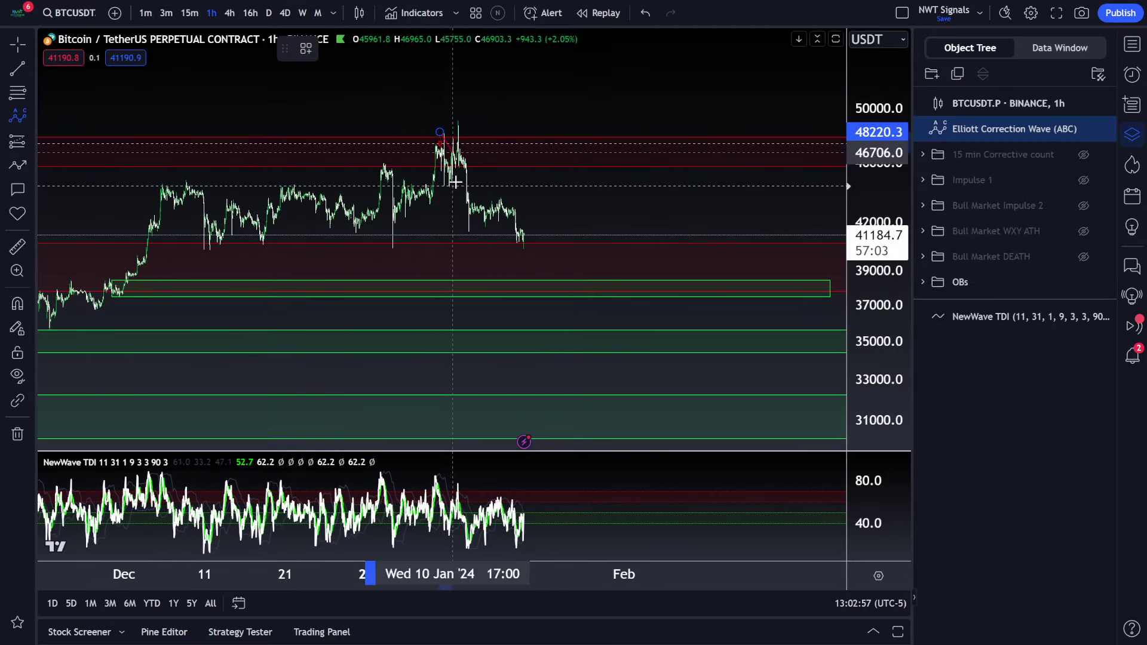
click(499, 195)
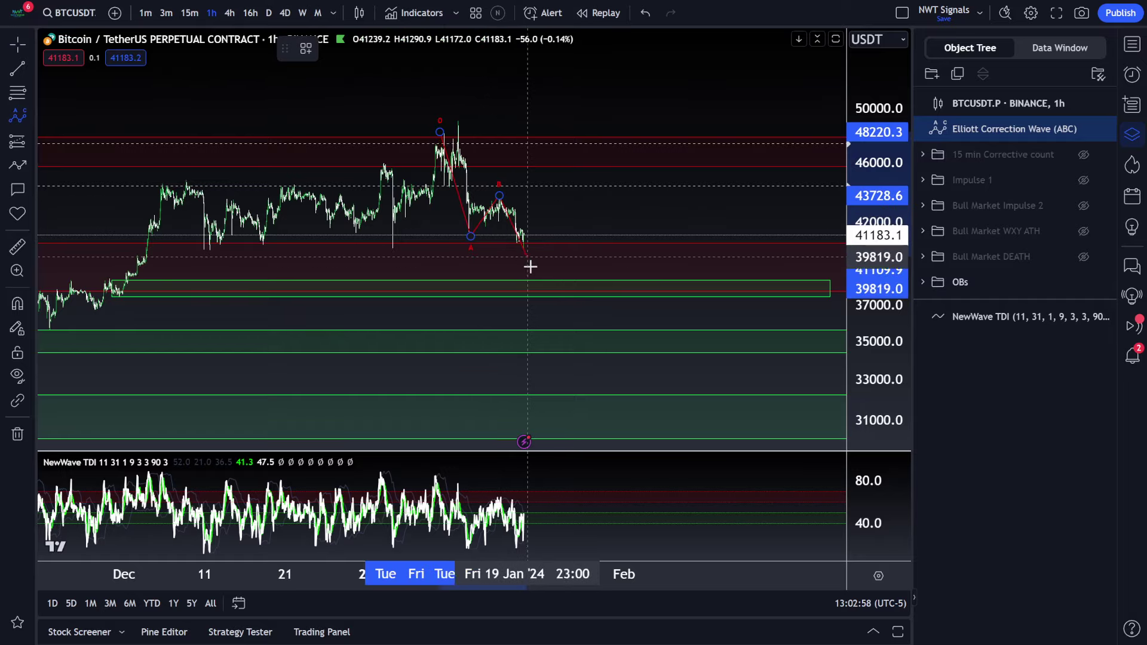
click(542, 294)
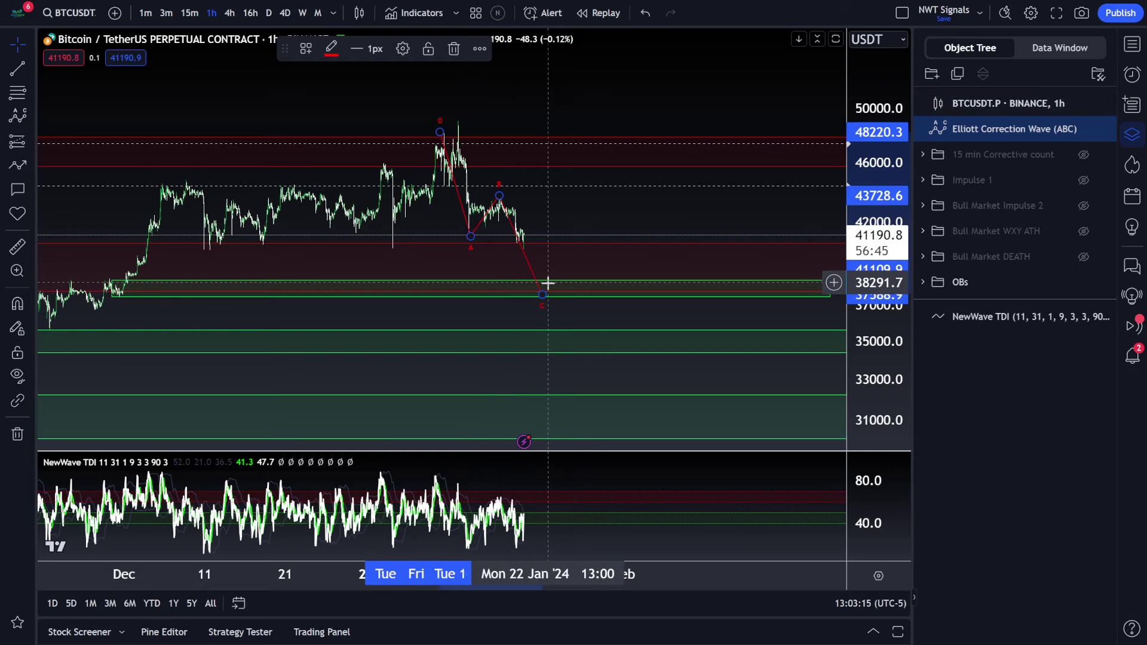
Step: Try wave C of the ABC correction at about 40,122, and settle it at about 37,769 inside the upper green order block
drag(521, 209, 525, 207)
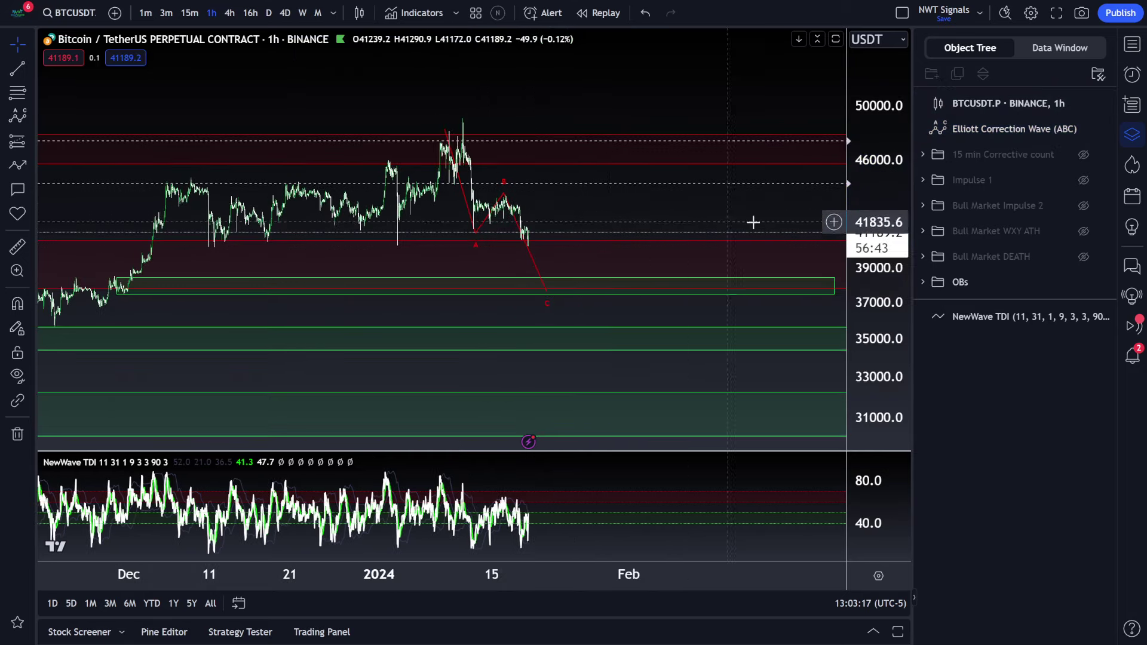
drag(884, 282, 883, 245)
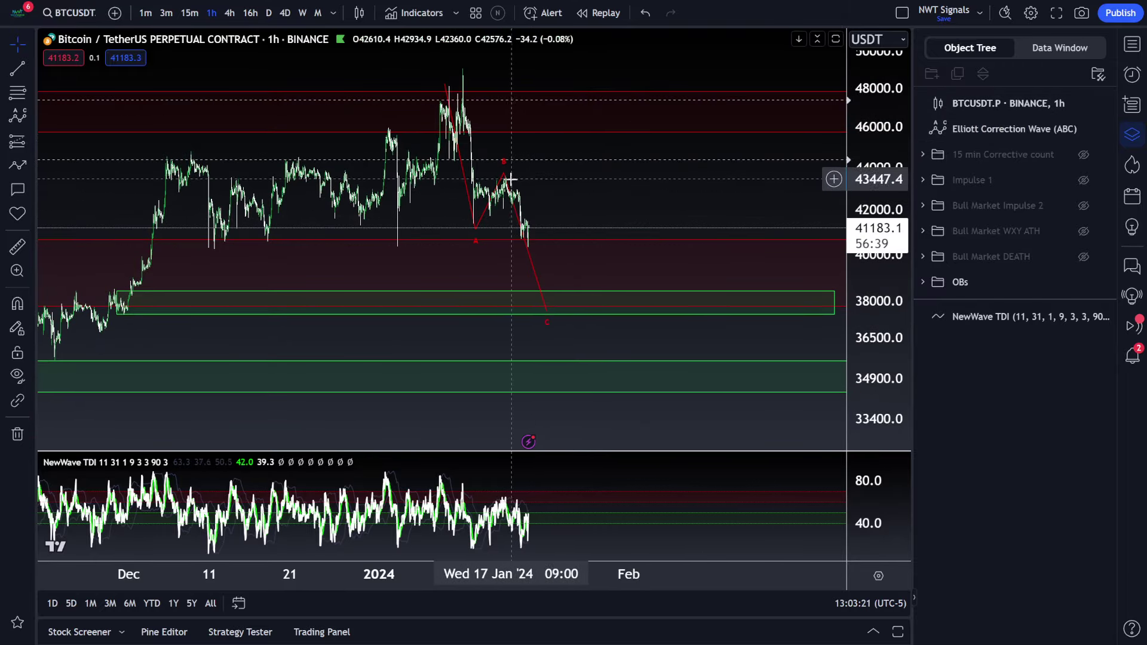
drag(561, 191, 555, 207)
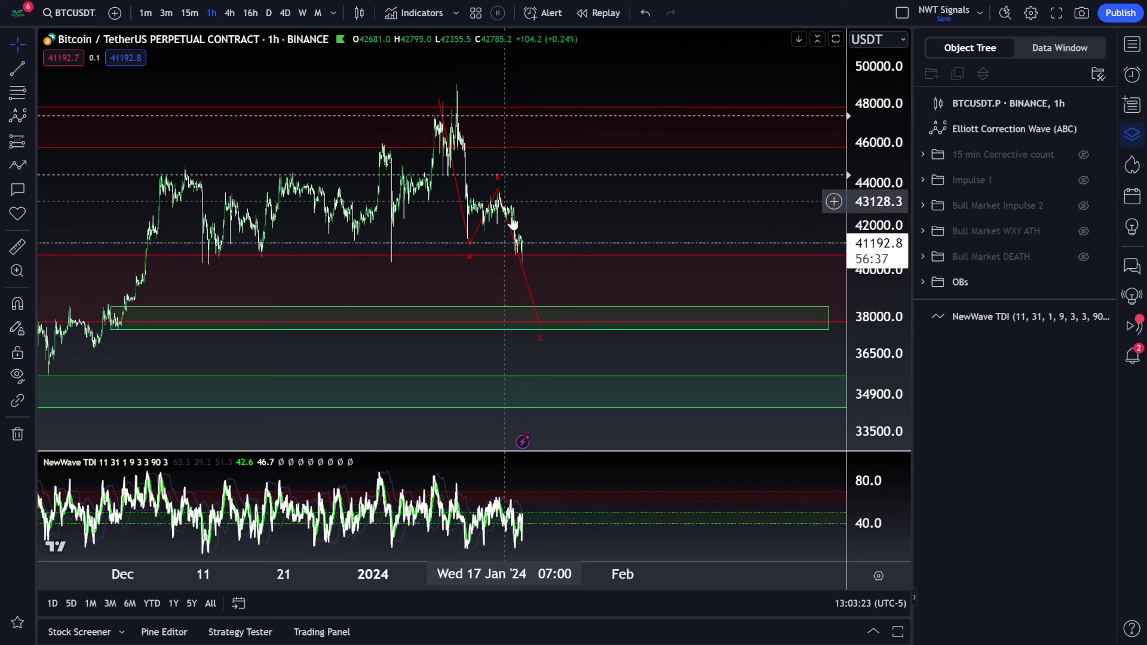
click(541, 317)
click(523, 266)
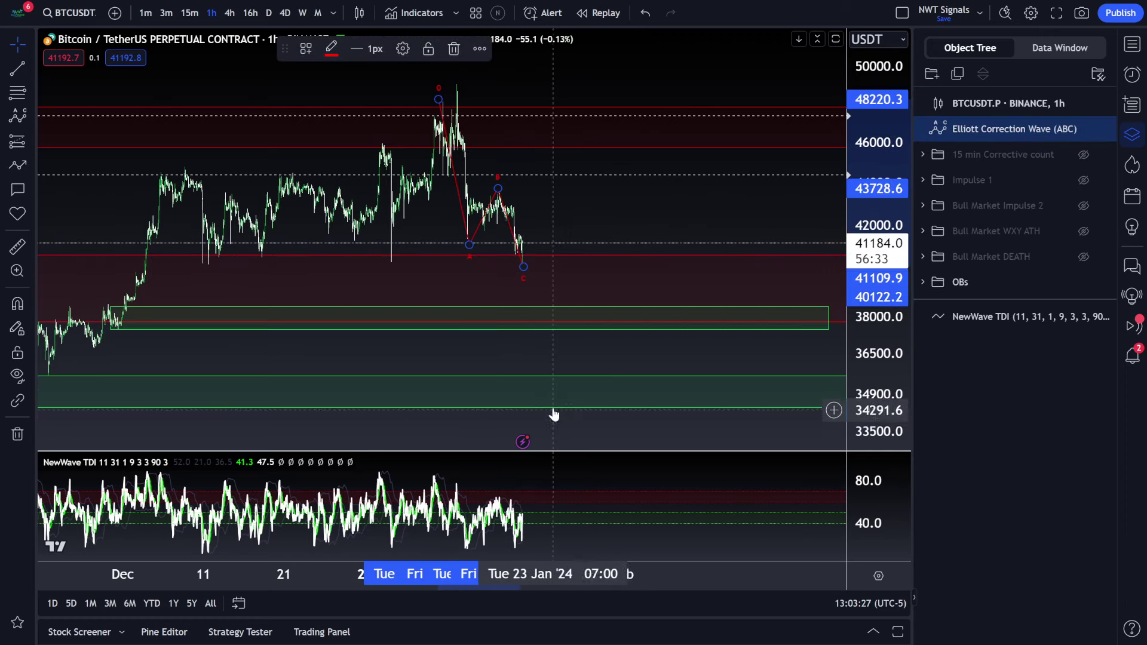
click(550, 205)
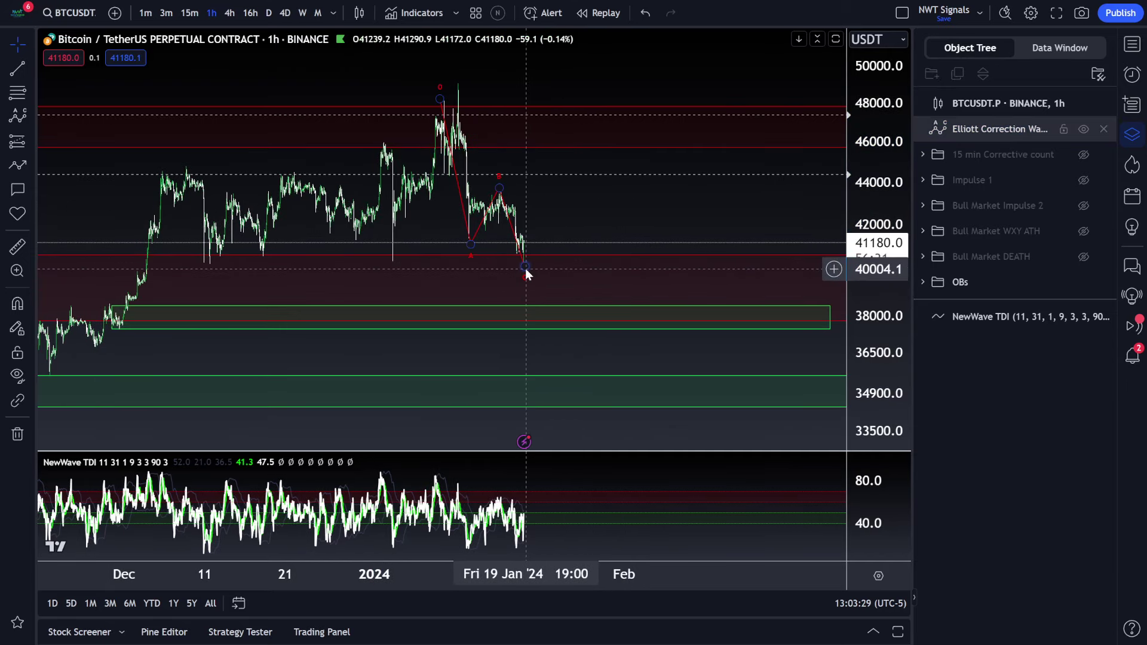
drag(525, 268, 550, 257)
drag(567, 331, 563, 320)
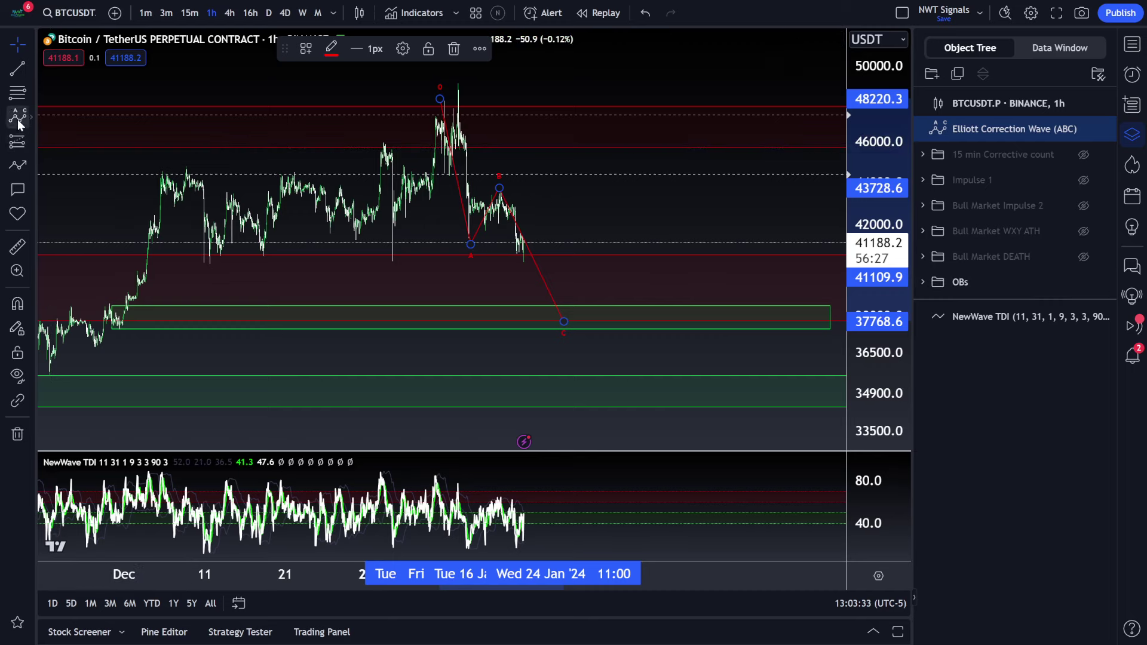
Step: Draw a zigzag path from the latest low, bouncing to about 42,000 and falling into the upper green order block near wave C
click(18, 165)
click(524, 261)
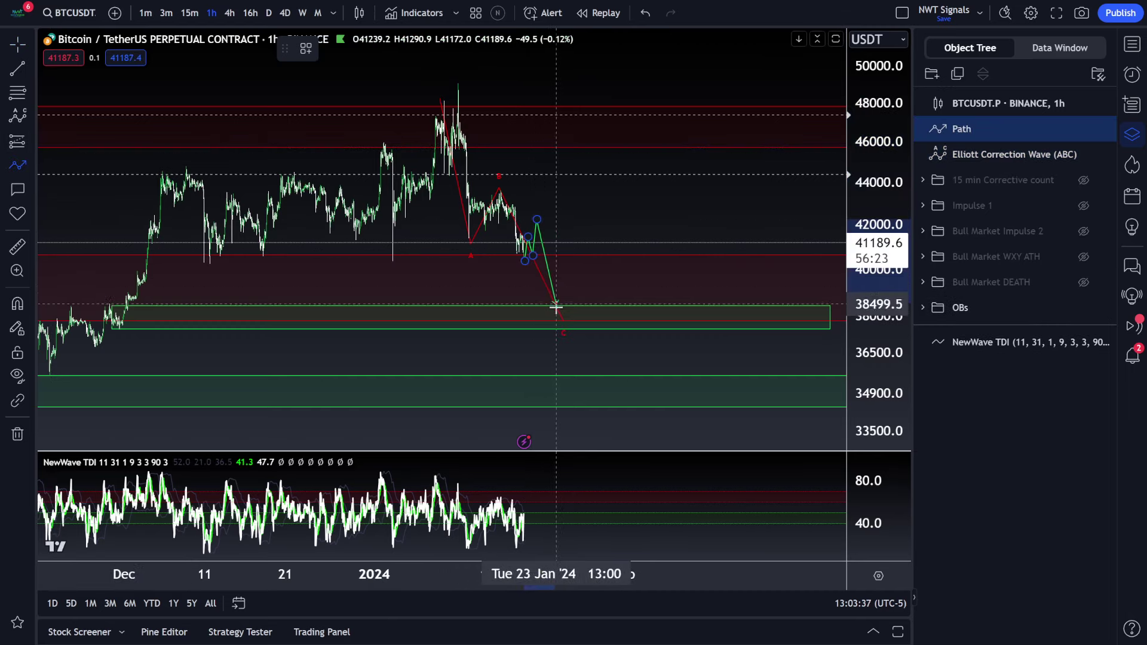
key(Escape)
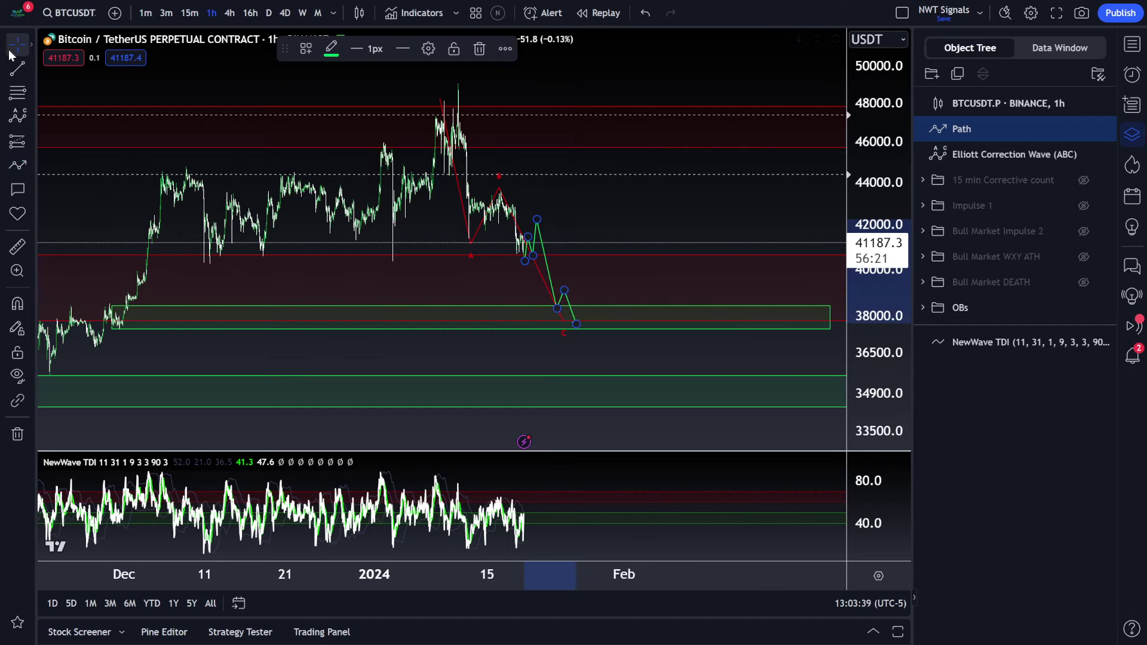
Step: Place a trend-based Fib extension through about 48,100, 41,354 and 43,576 along the ABC correction, and change the price scale to regular
click(29, 94)
click(89, 136)
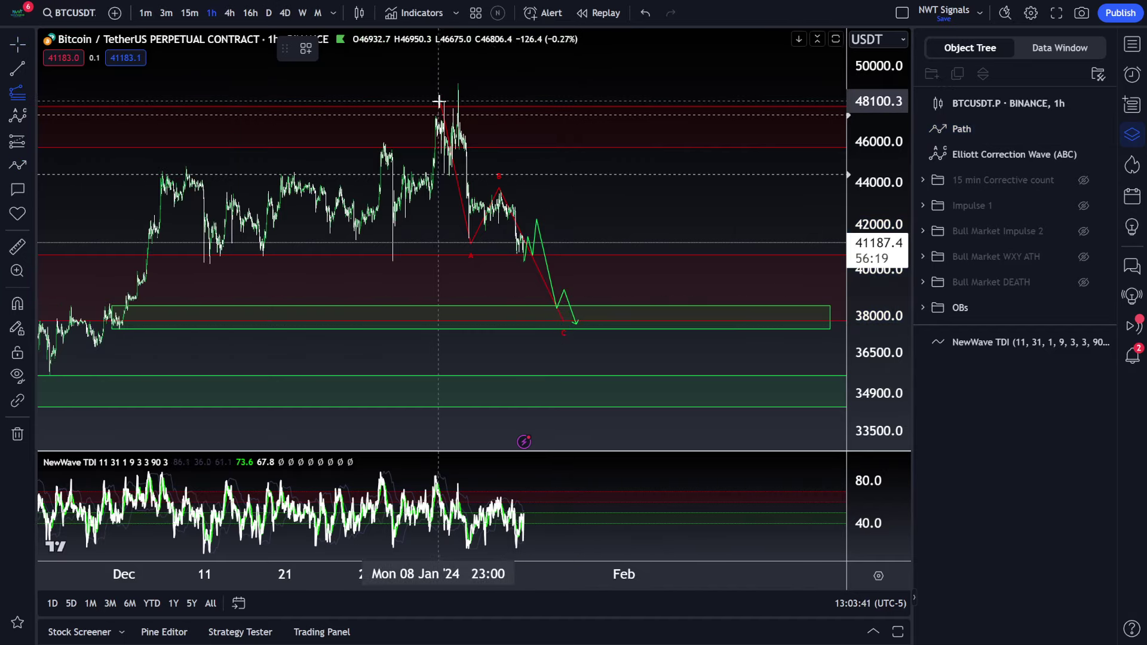
click(439, 101)
click(467, 239)
click(499, 191)
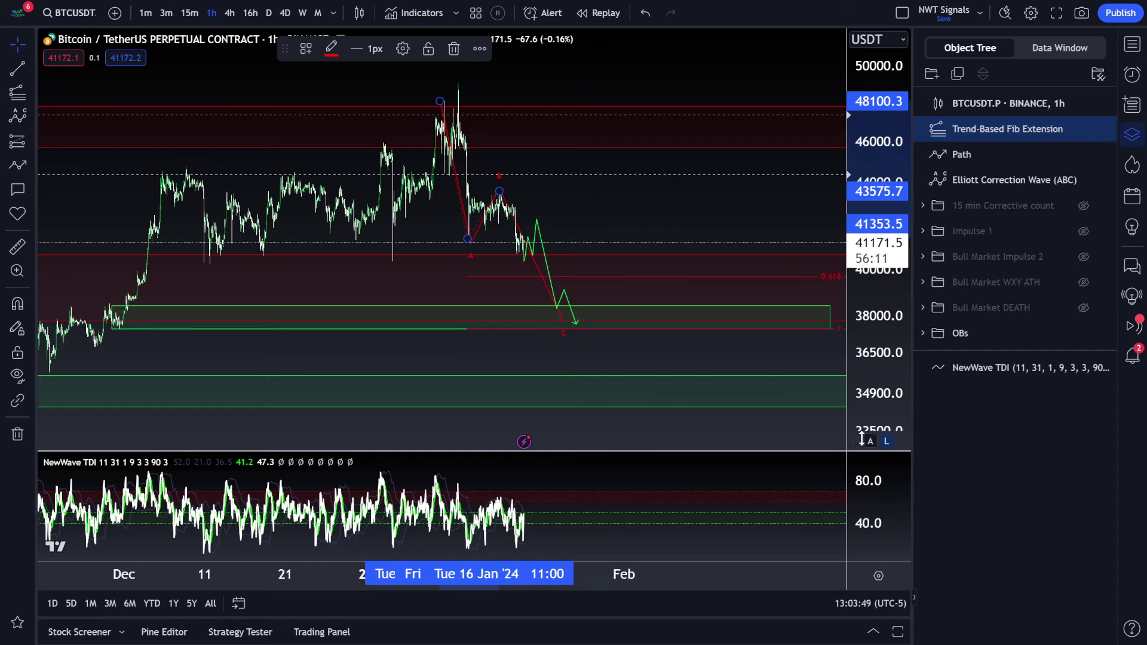
click(873, 577)
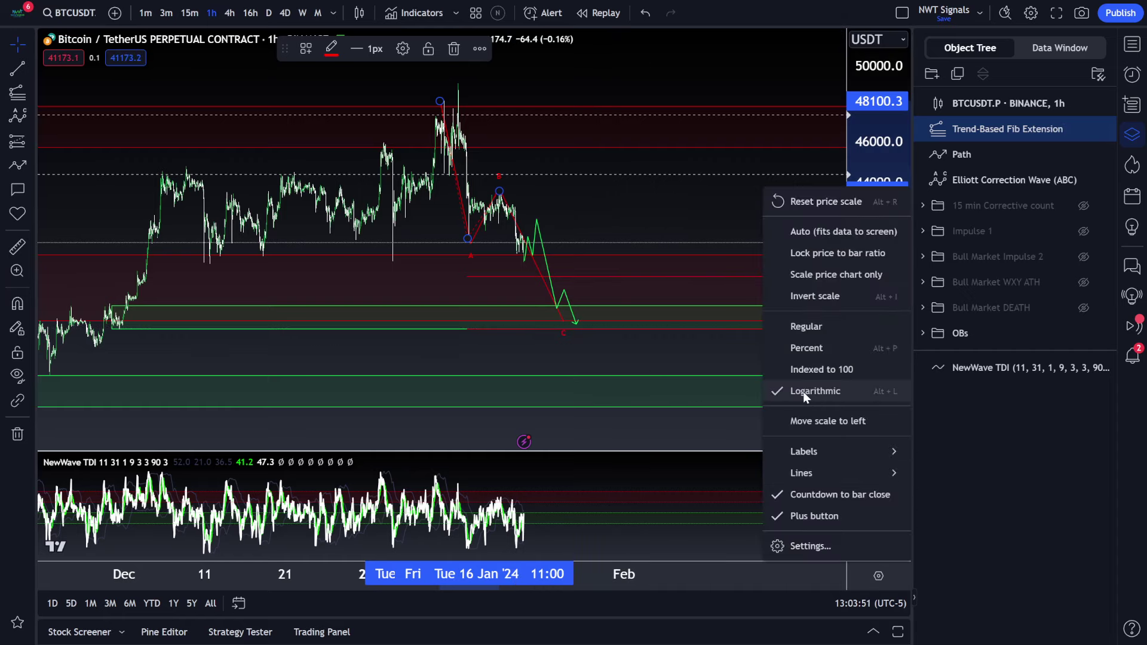
click(608, 346)
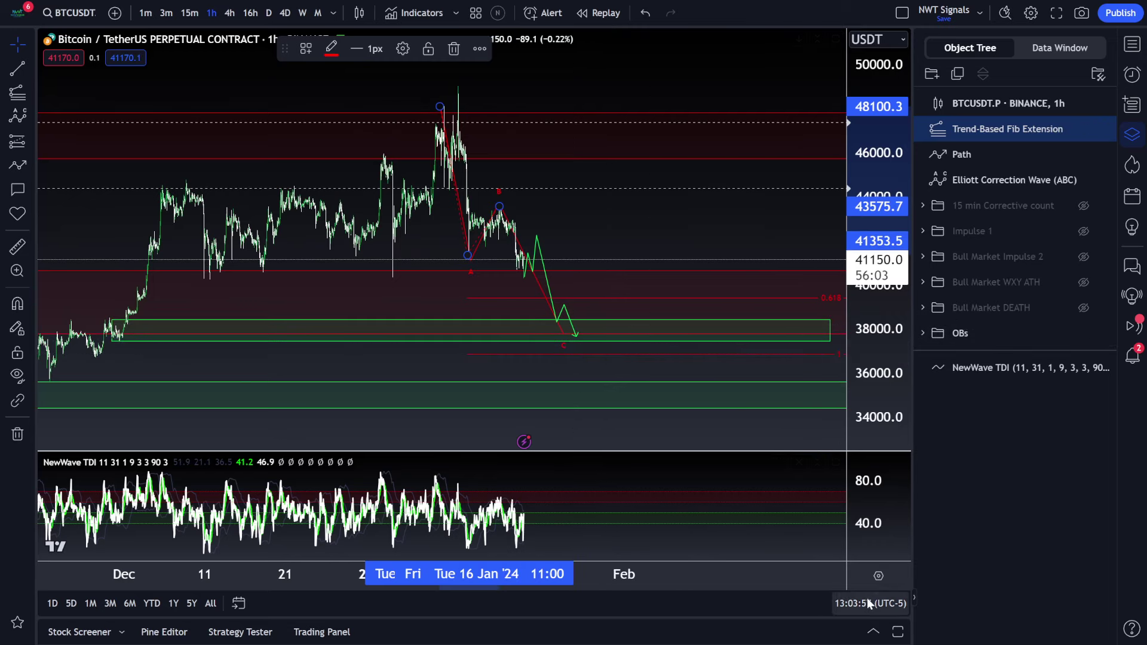
Step: Change the price scale to logarithmic and check the Fib extension levels against the upper green order block
right_click(894, 507)
click(765, 395)
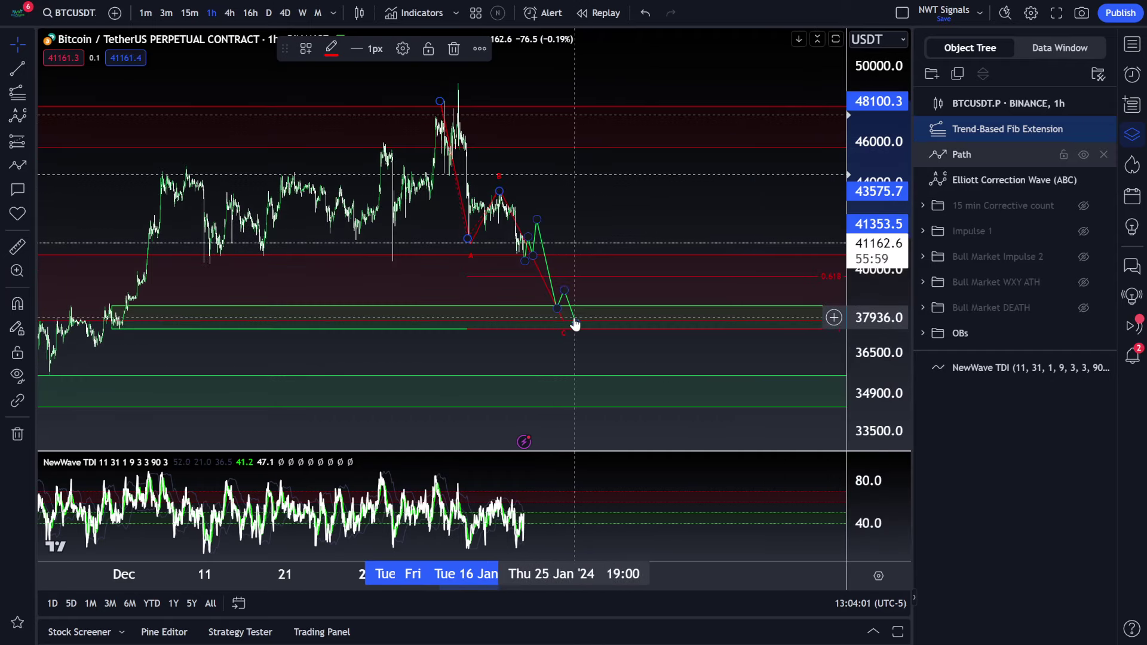
drag(597, 194, 572, 207)
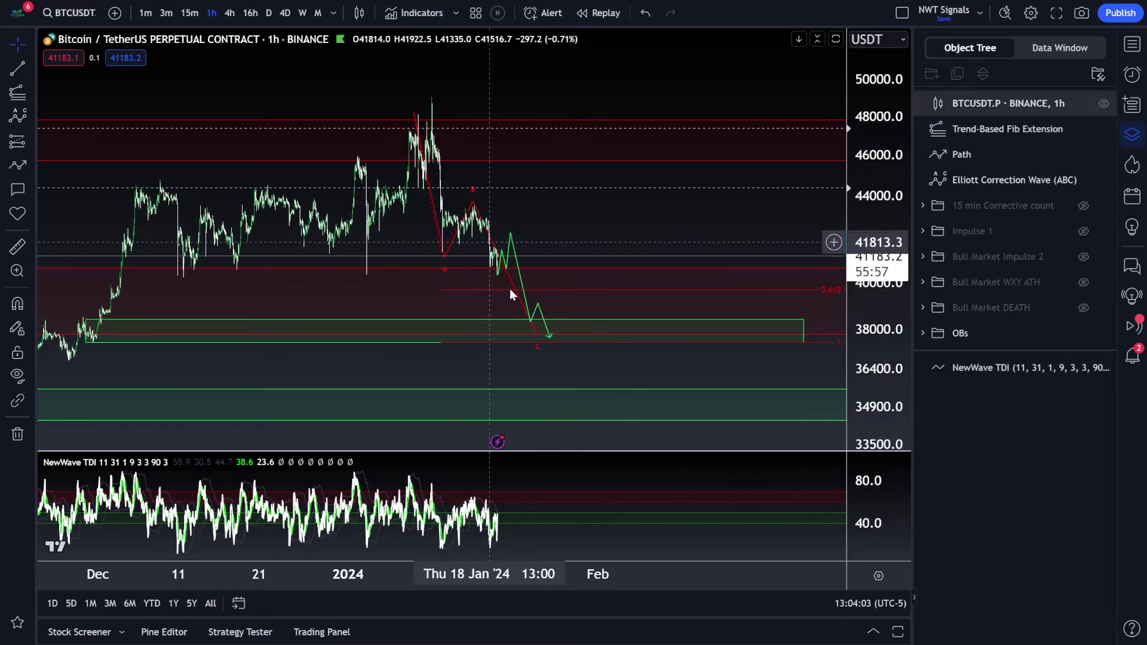
drag(604, 242, 612, 233)
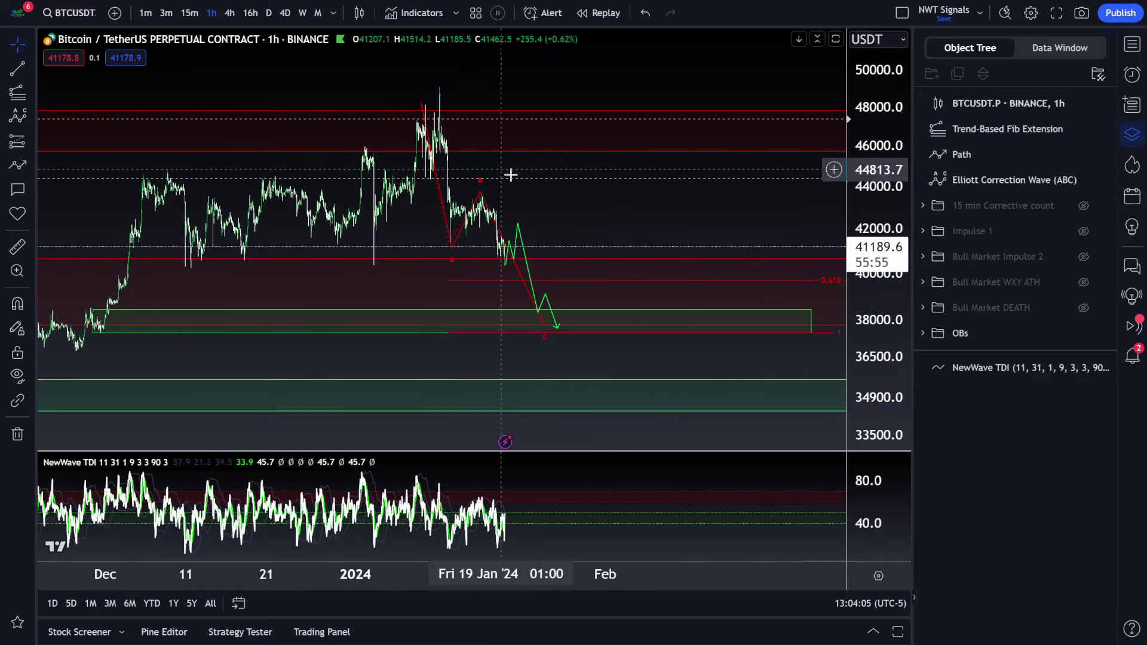
click(499, 232)
click(473, 170)
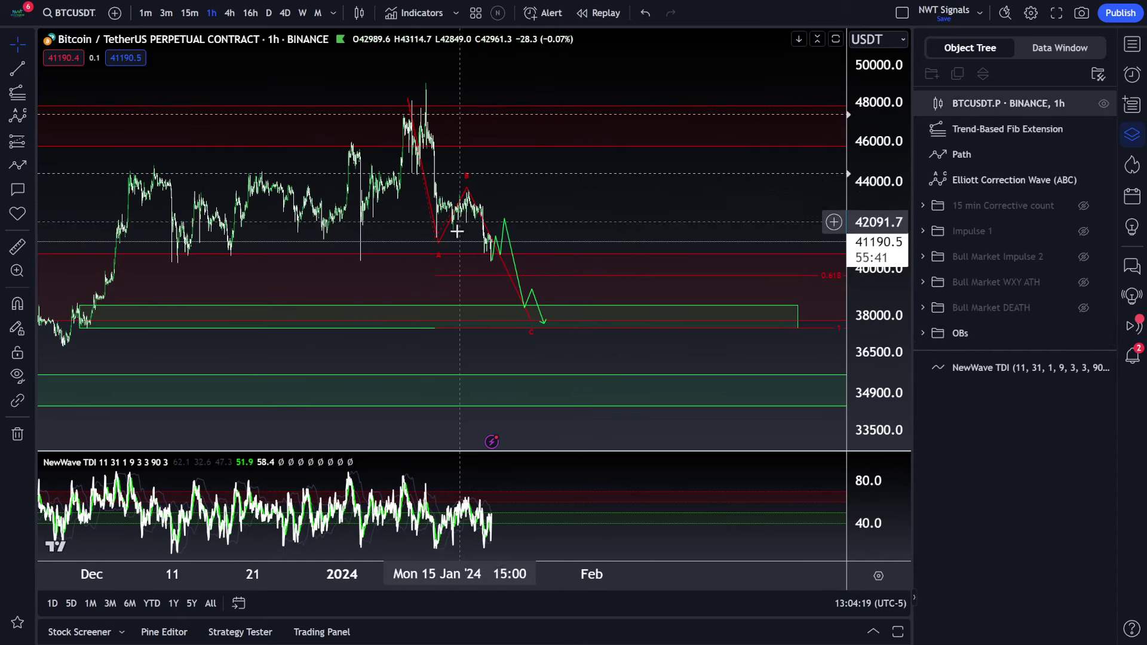
click(442, 242)
Step: Try wave B of the ABC correction at about 43,319, and draw a smaller ABC with A near 43,512, B near 40,389 and C near 43,256
drag(471, 187, 522, 195)
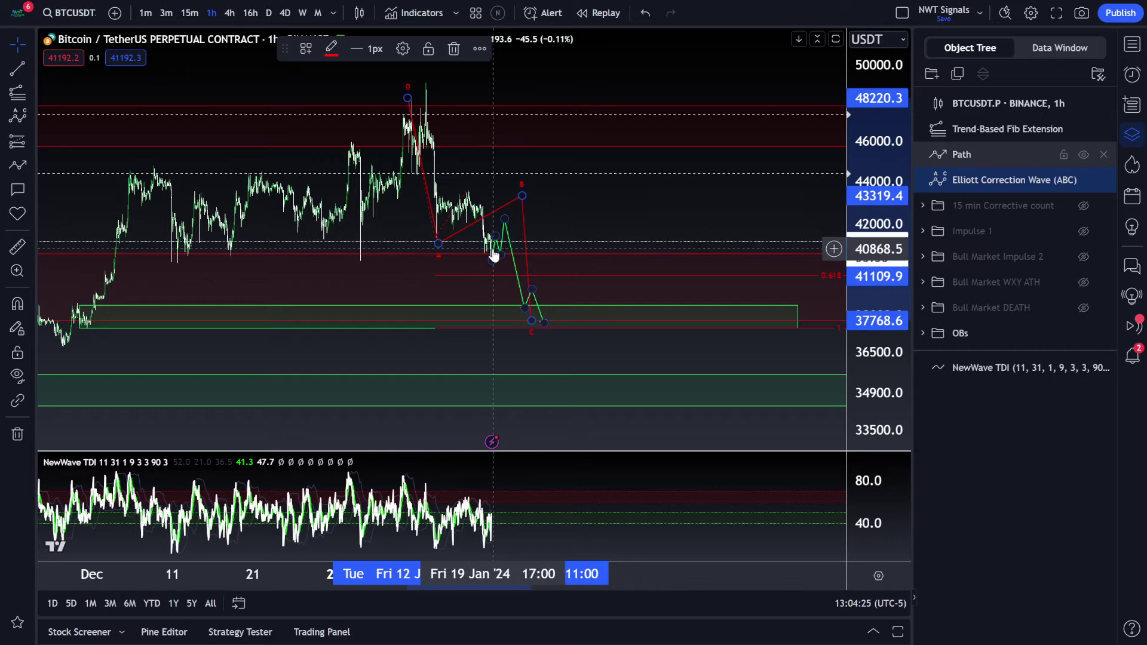
click(22, 121)
click(438, 237)
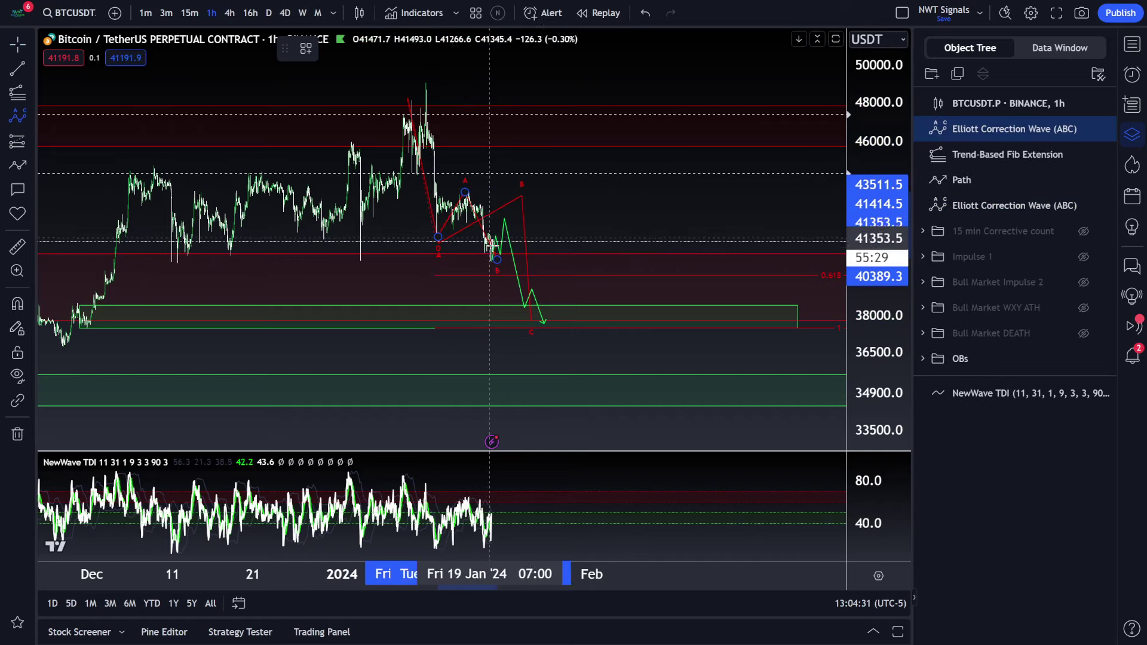
click(522, 198)
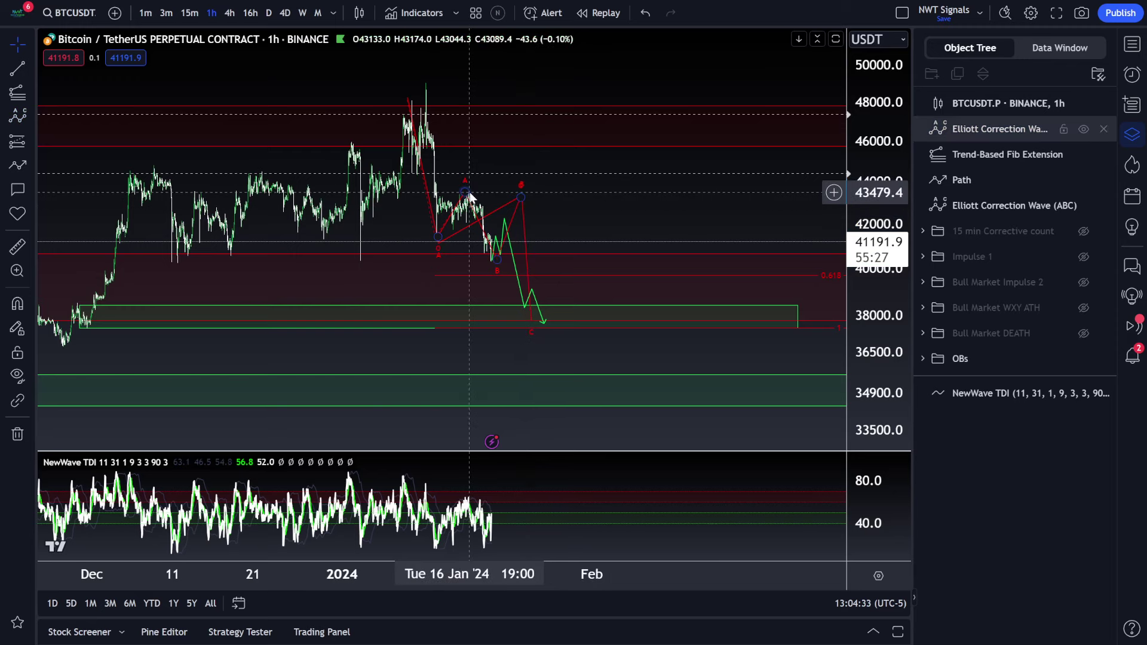
drag(465, 194, 449, 203)
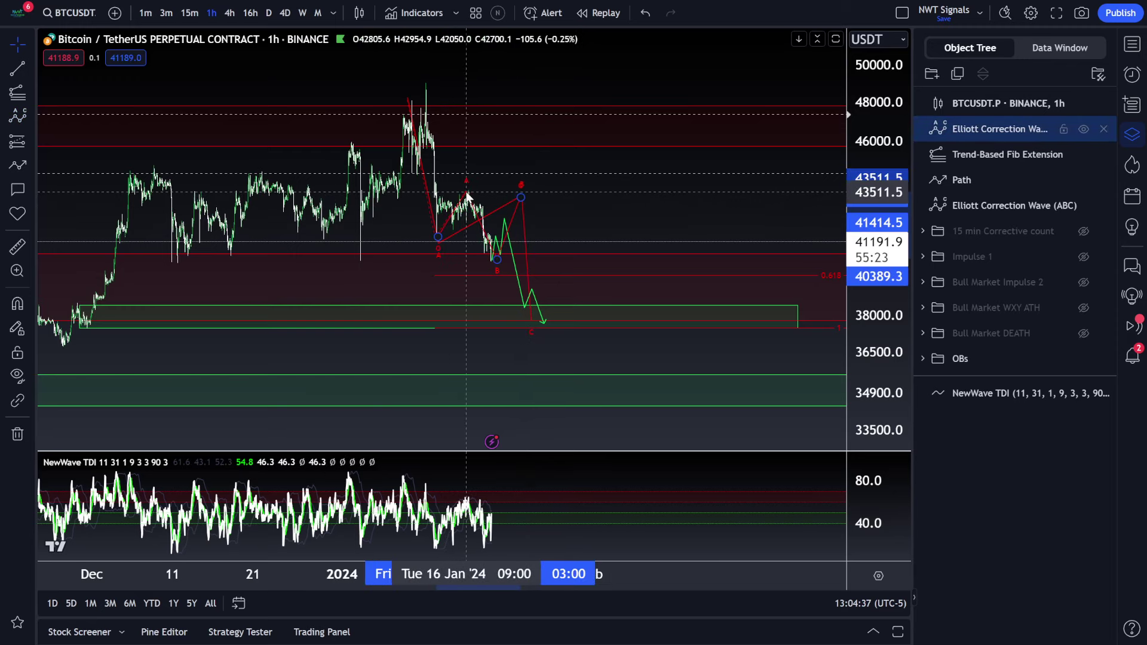
drag(466, 196, 466, 195)
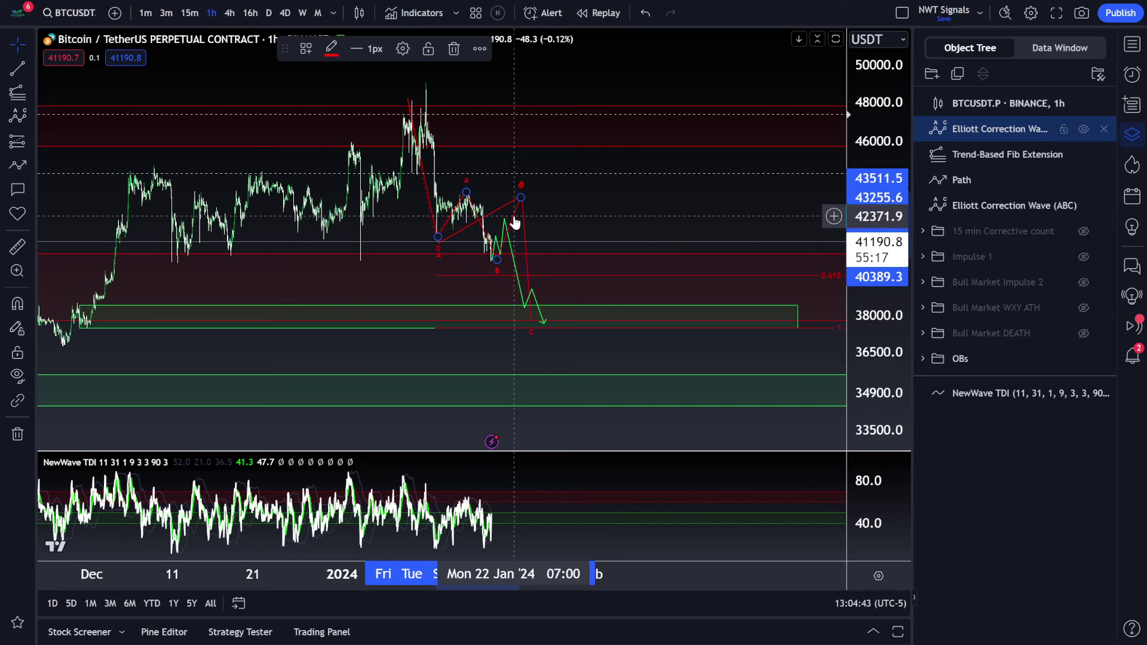
drag(516, 222, 516, 212)
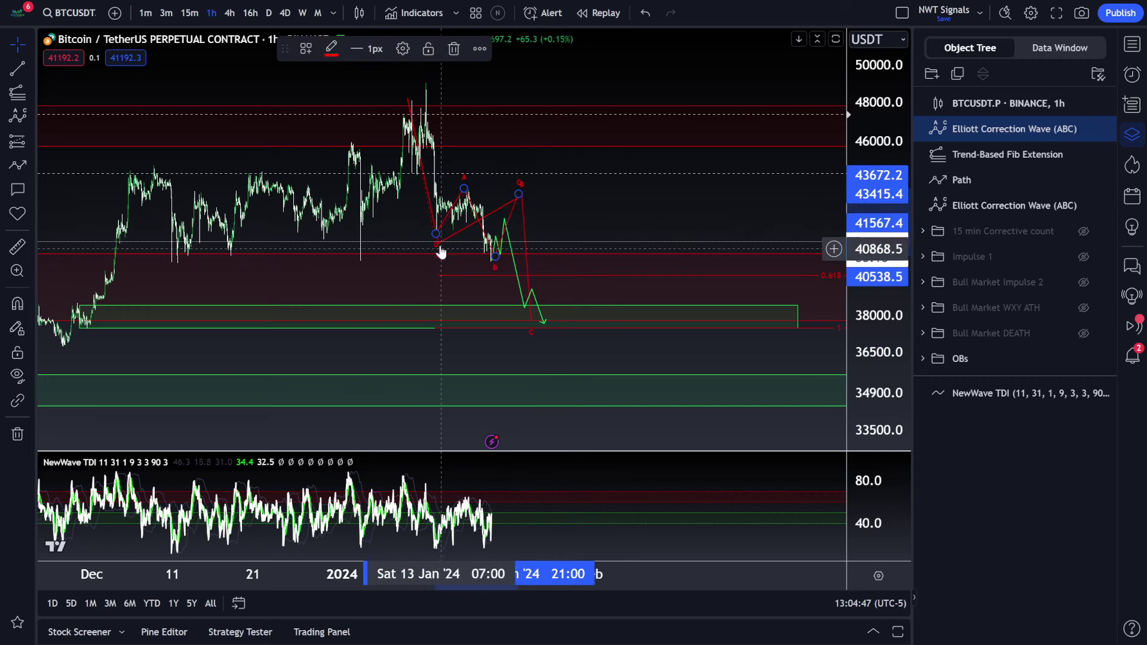
Step: Delete the smaller ABC wave and move wave B of the larger ABC correction to about 43,544
click(454, 49)
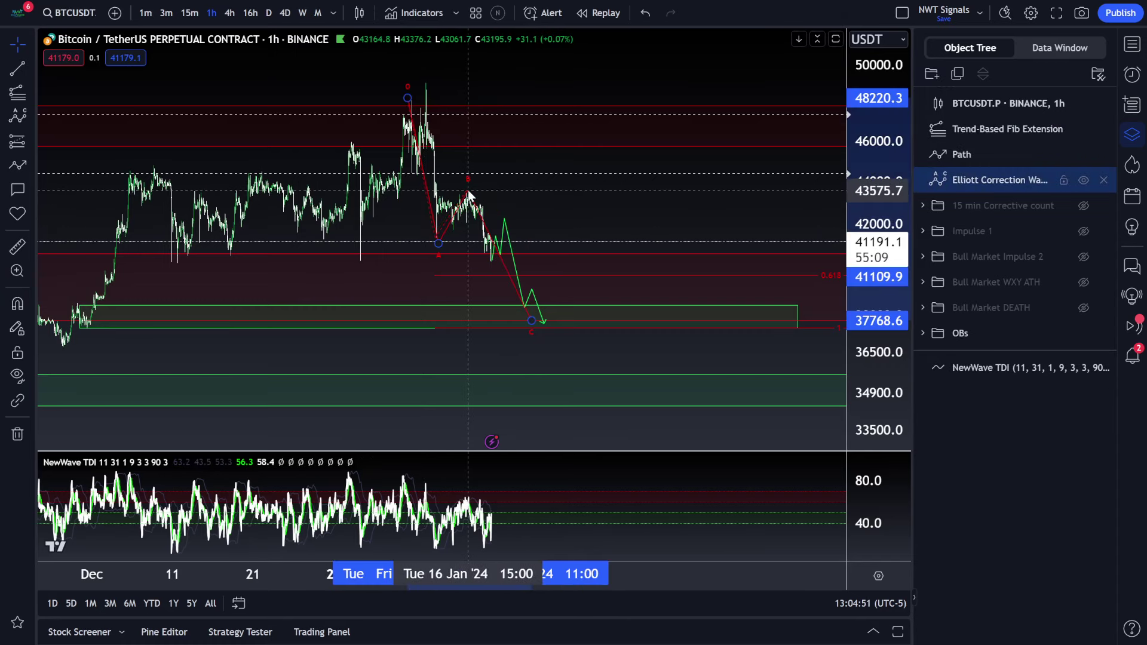
drag(469, 193, 469, 191)
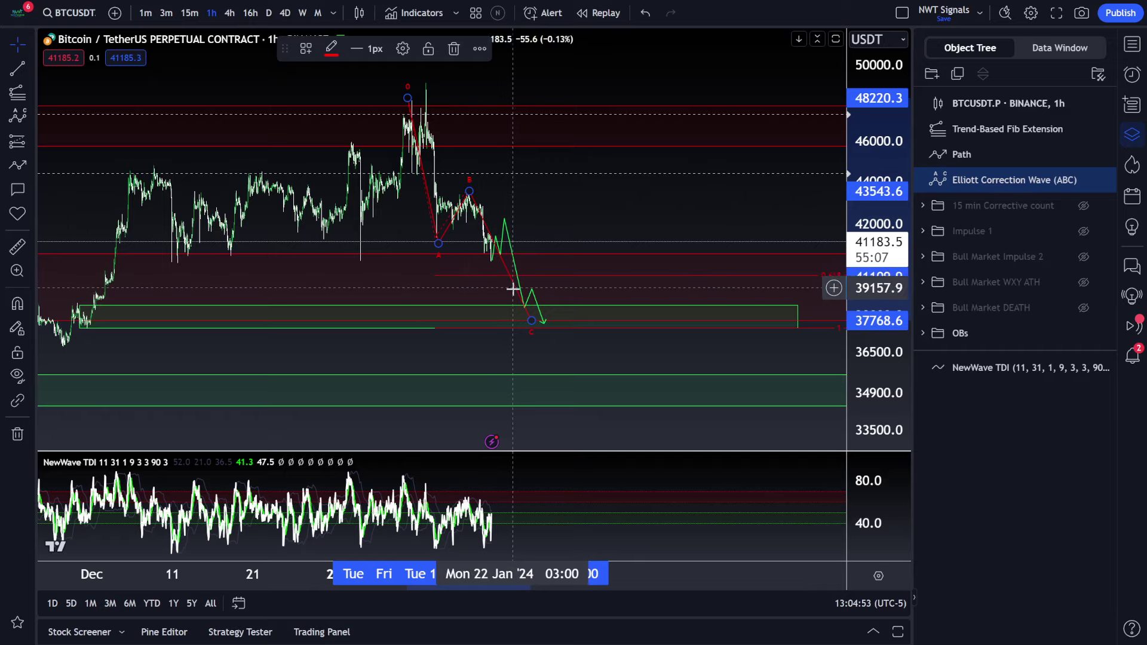
Step: Examine how the 0.618 and 1 Fib extension levels line up with the upper green order block, the path and wave C
drag(304, 341, 406, 338)
click(352, 326)
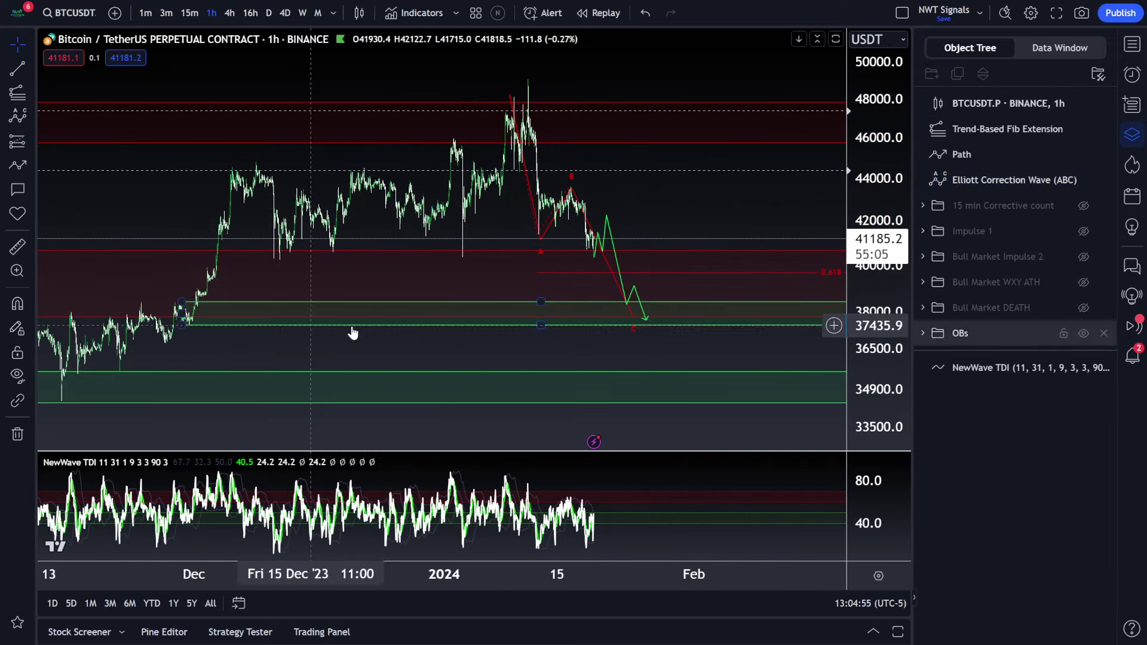
key(Escape)
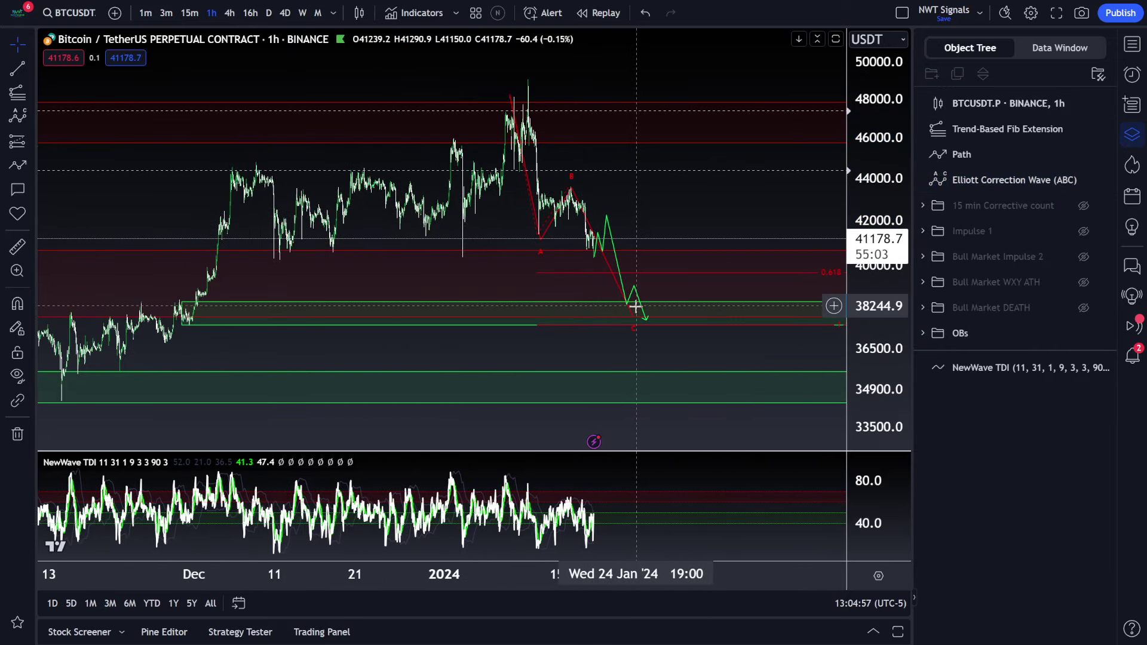
click(637, 328)
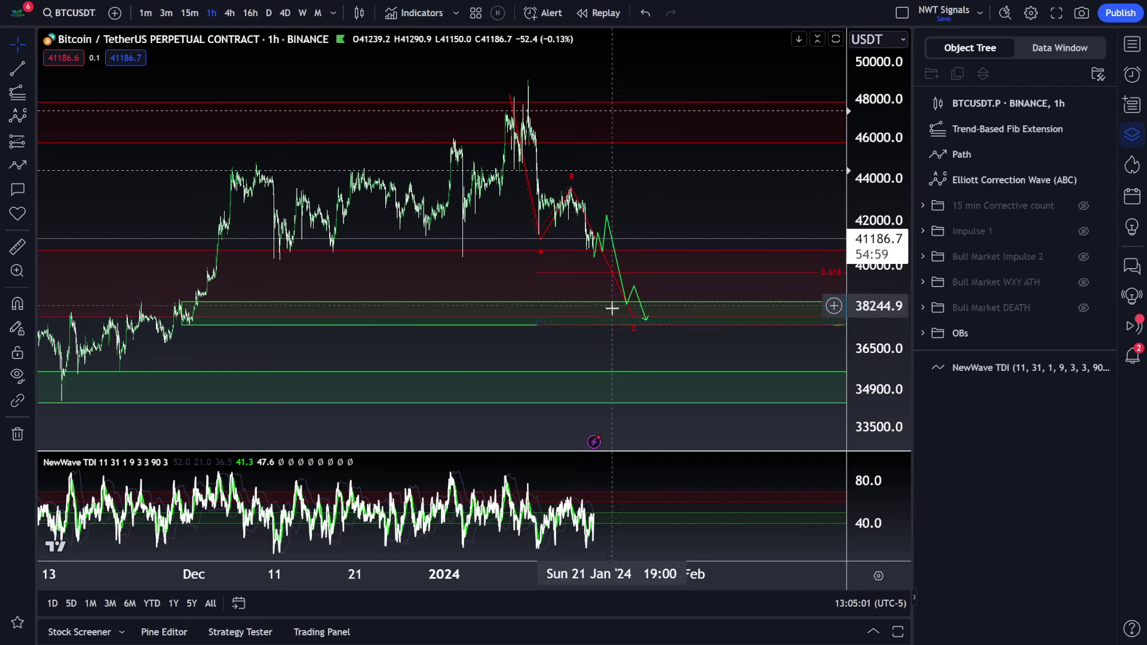
drag(629, 341, 531, 331)
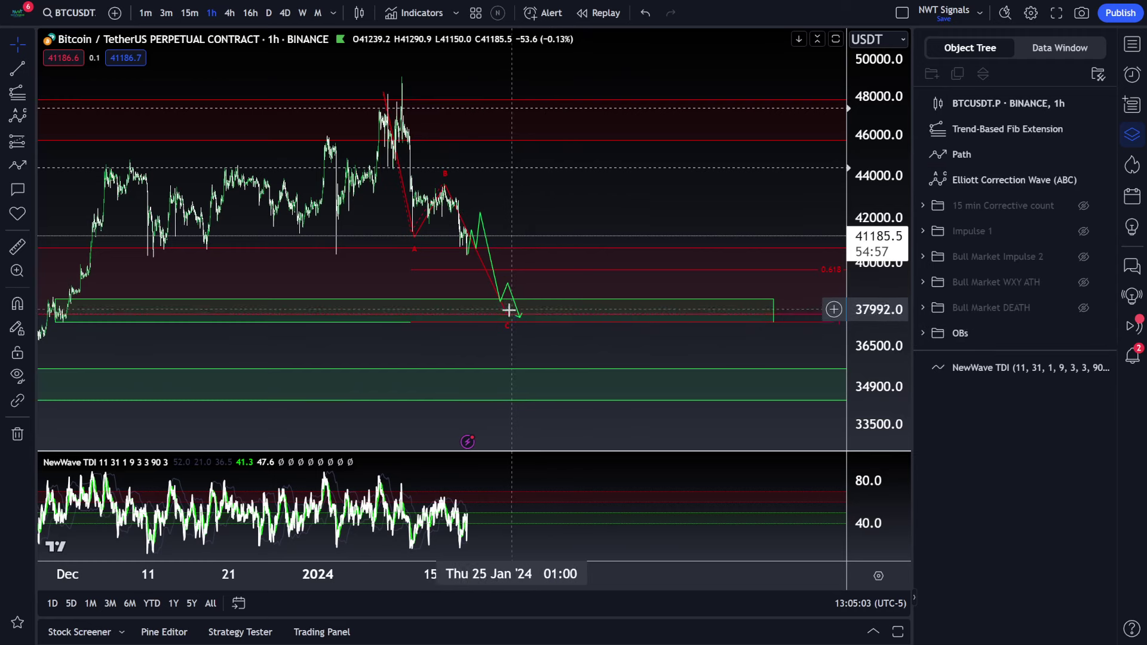
click(521, 316)
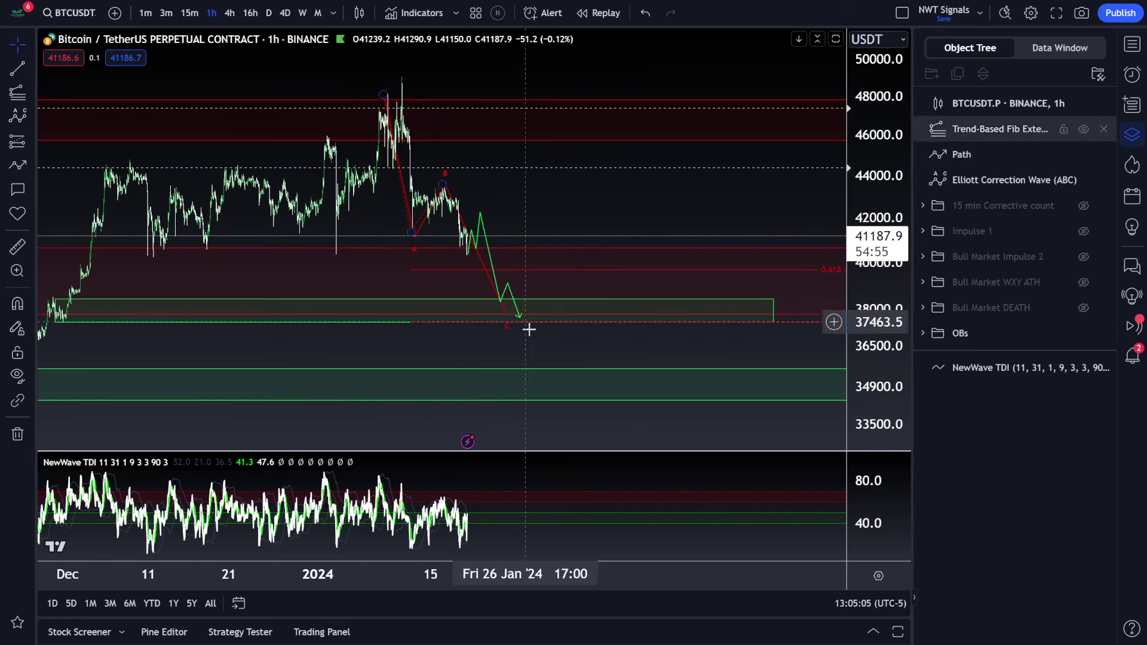
click(513, 325)
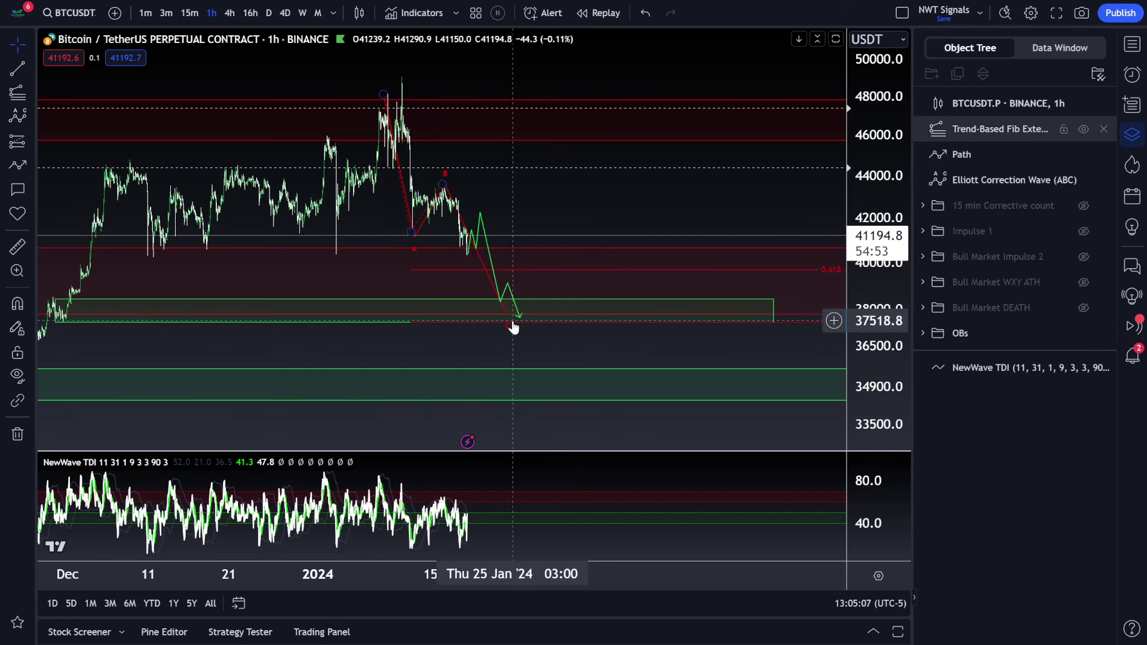
click(468, 265)
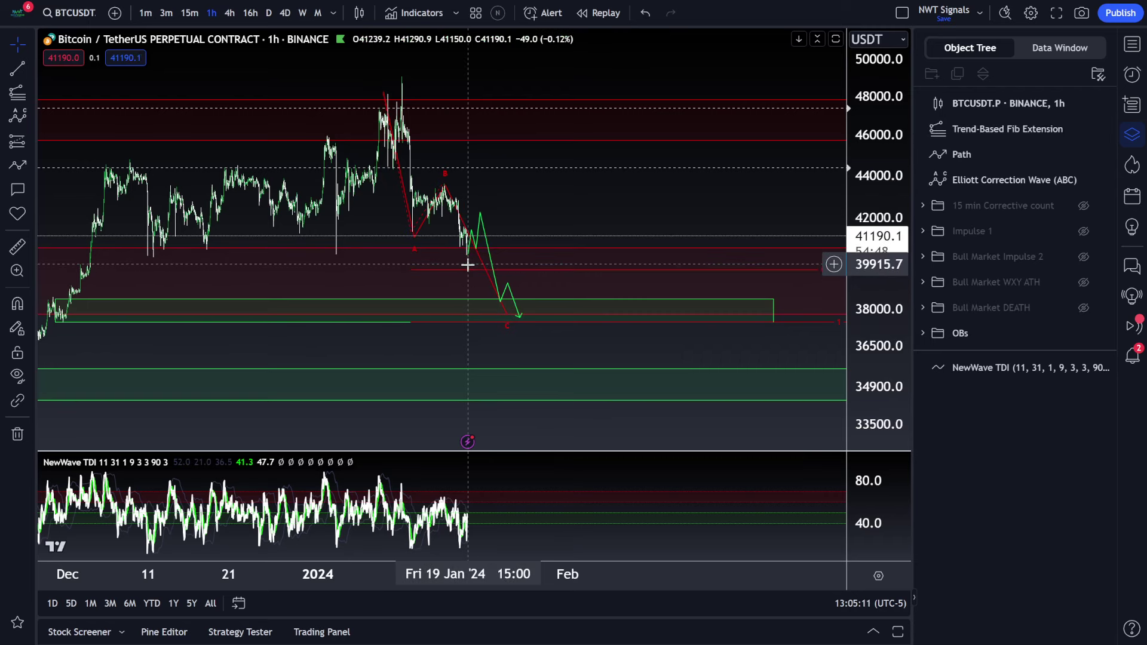
Step: Replace the zigzag path with one from the latest low, dipping to the 0.618 Fib level, rising to about 43,600, pulling back, and ending near 45,312
click(482, 225)
key(Delete)
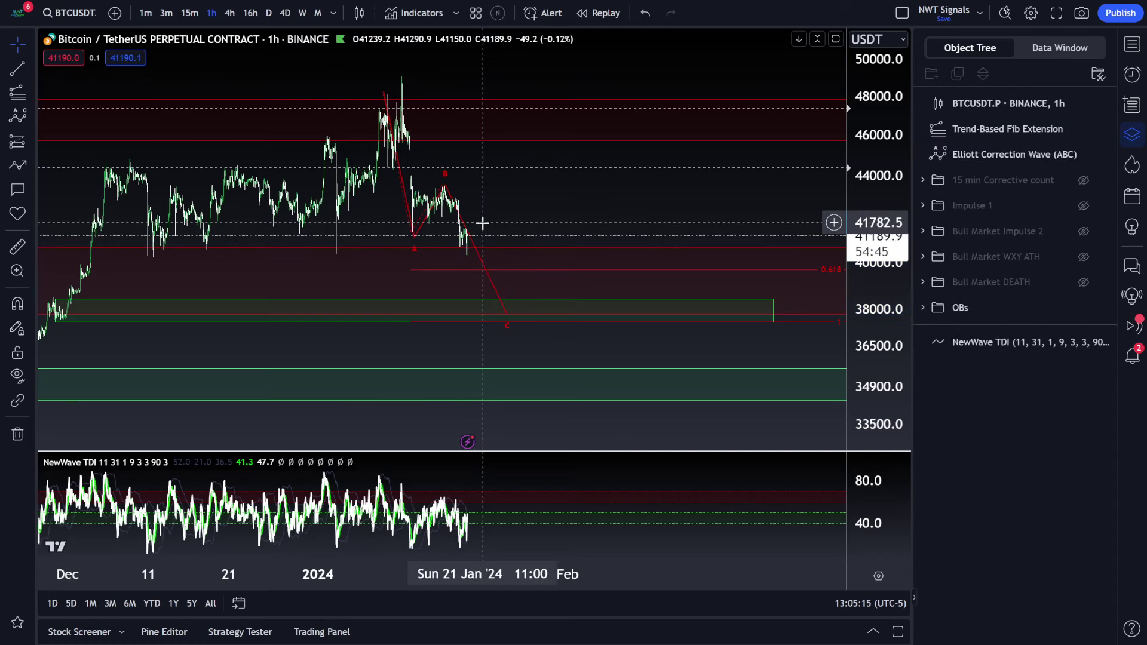
click(18, 165)
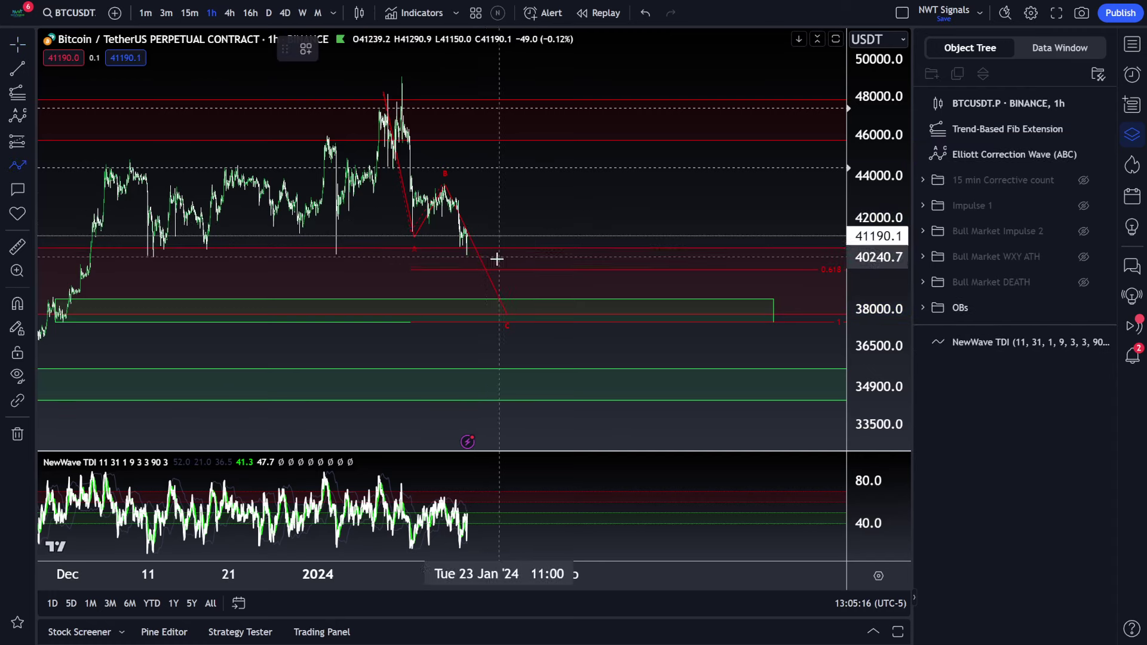
click(466, 256)
click(470, 233)
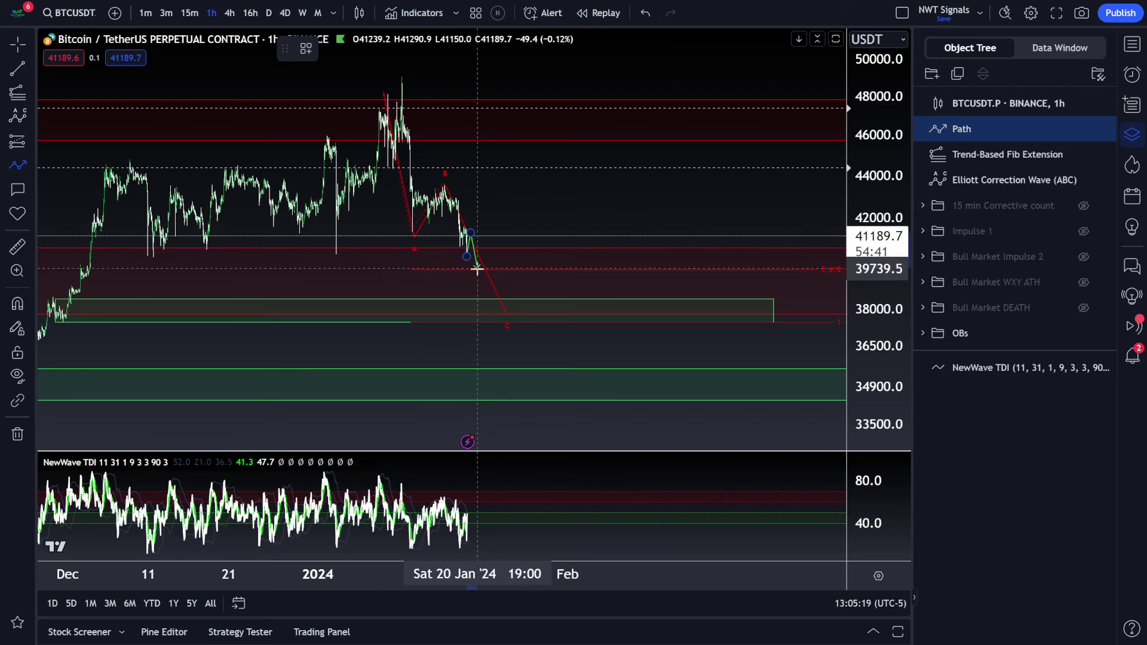
click(478, 270)
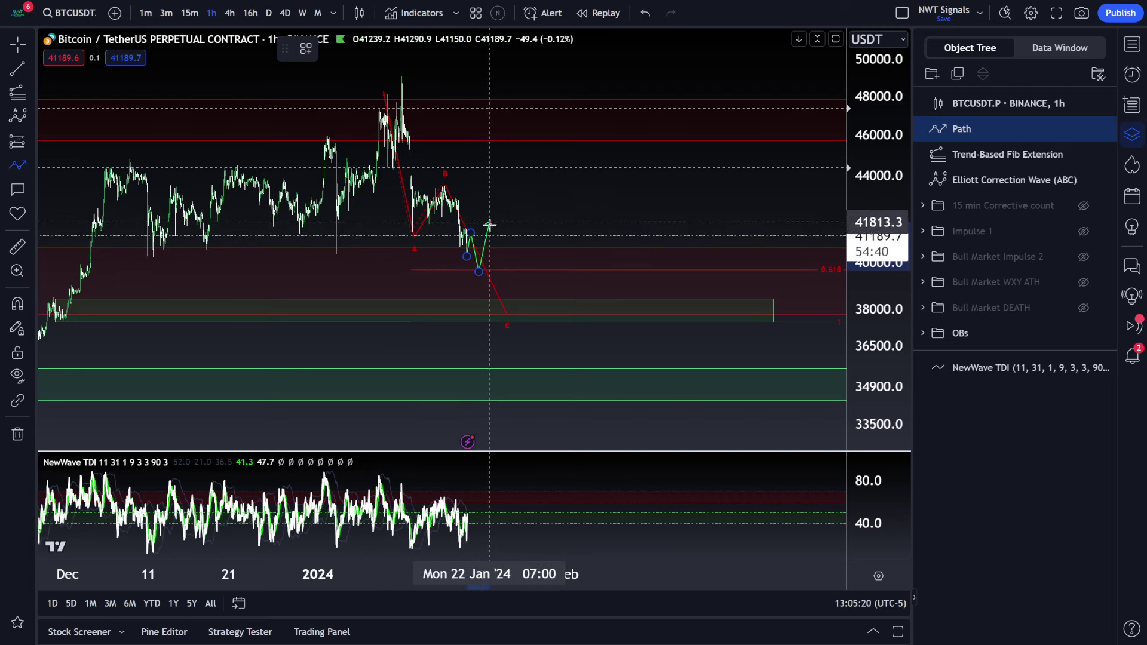
click(505, 186)
click(541, 226)
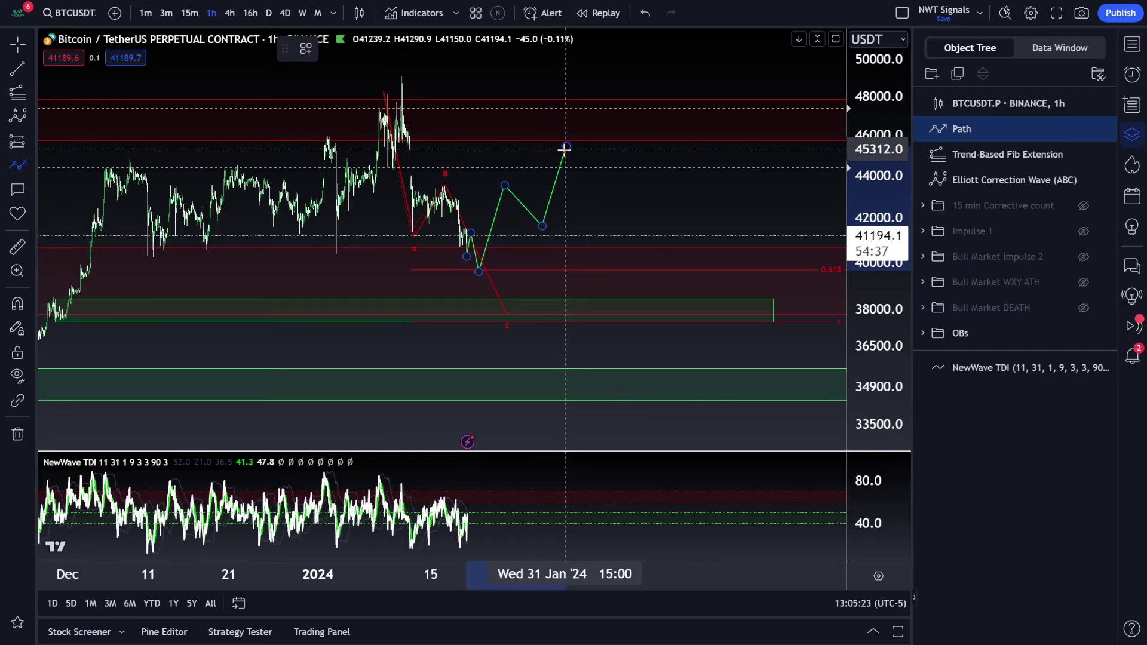
double_click(565, 149)
Step: Draw an Elliott impulse wave (12345) from about 43,614, with points at about 42,183, 42,892, 40,718, 41,342 and 39,731 at the 0.618 Fib level
click(630, 195)
mouse_move(637, 201)
mouse_down()
mouse_move(667, 203)
mouse_move(655, 205)
mouse_up()
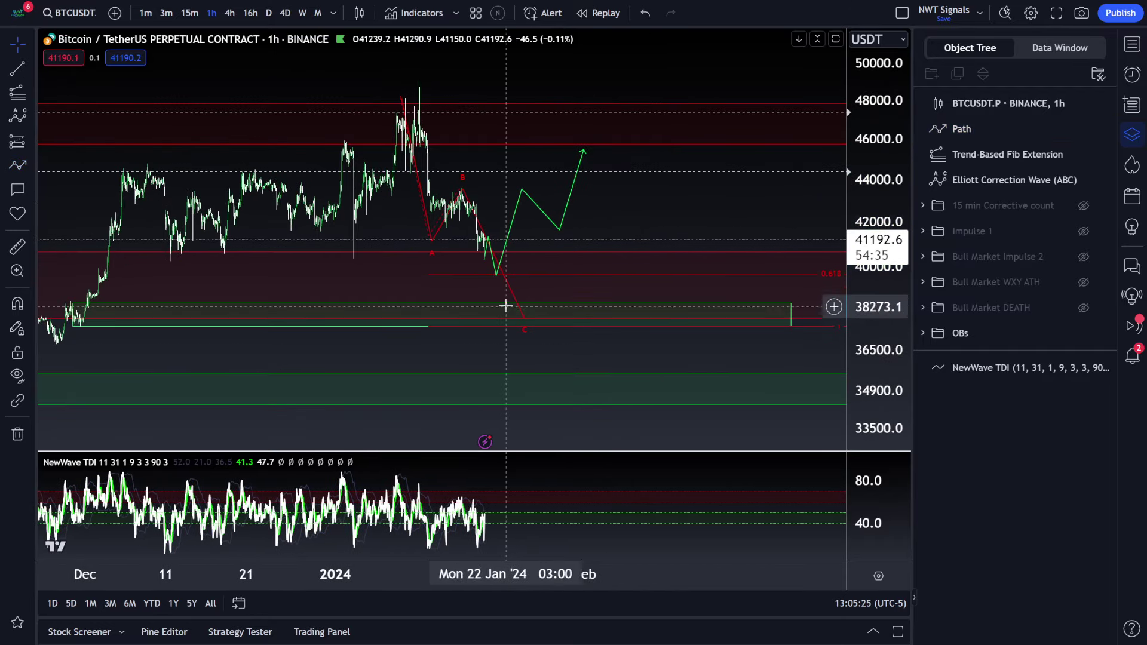
drag(498, 202, 565, 212)
scroll(604, 234, up, 4)
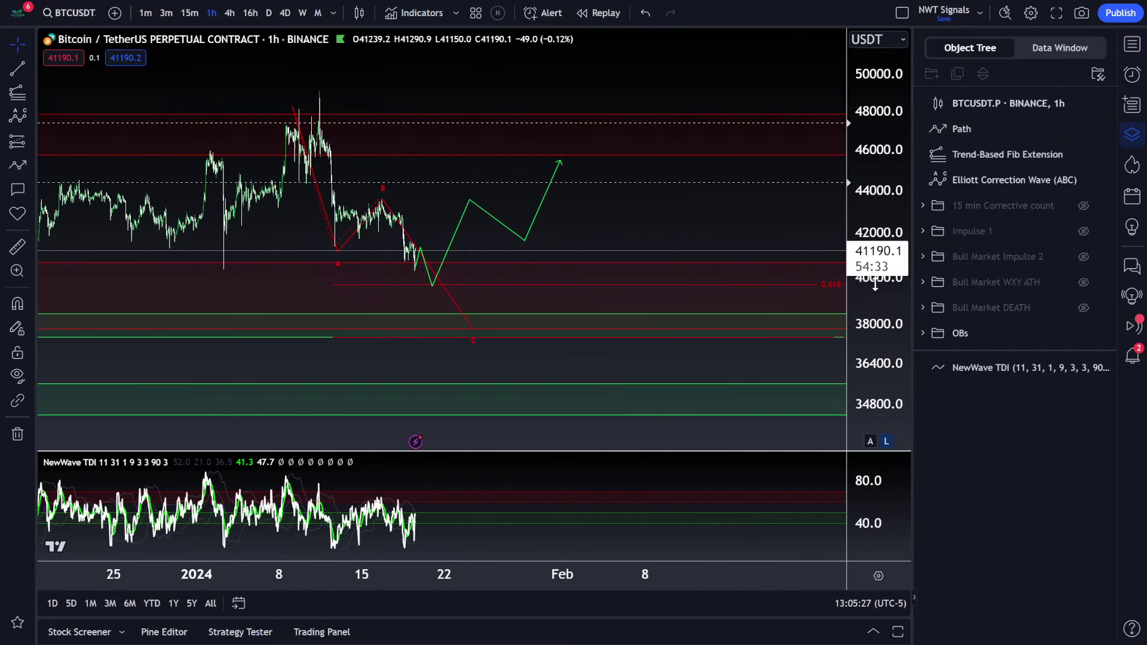
drag(874, 283, 875, 155)
drag(499, 192, 683, 164)
scroll(683, 164, up, 5)
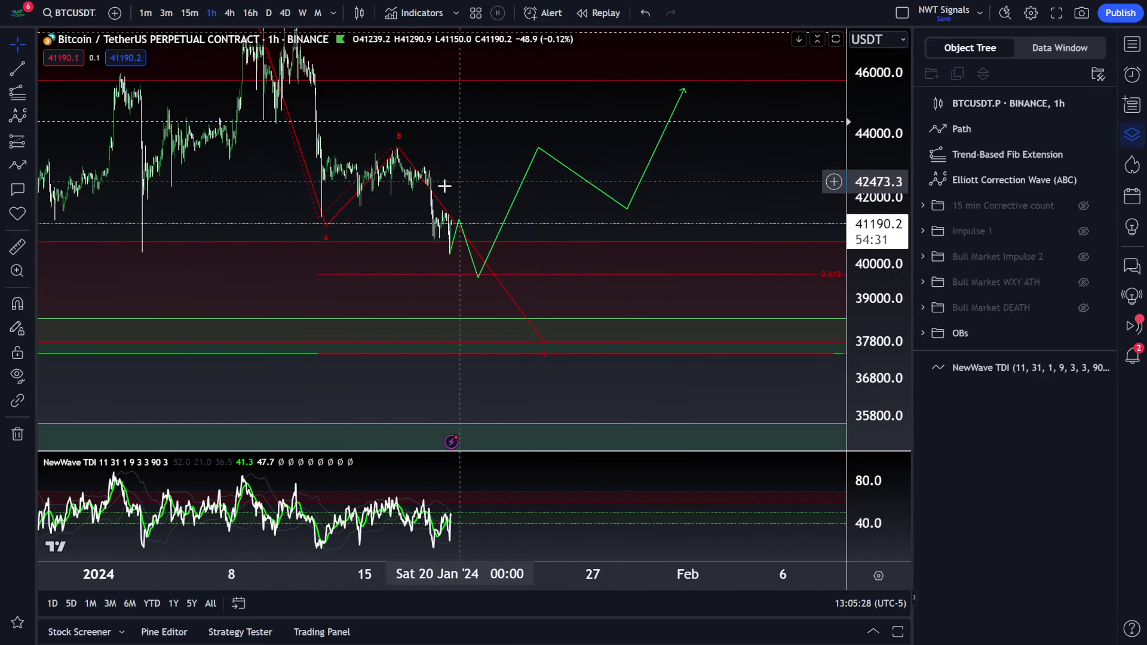
click(30, 117)
click(155, 318)
click(396, 146)
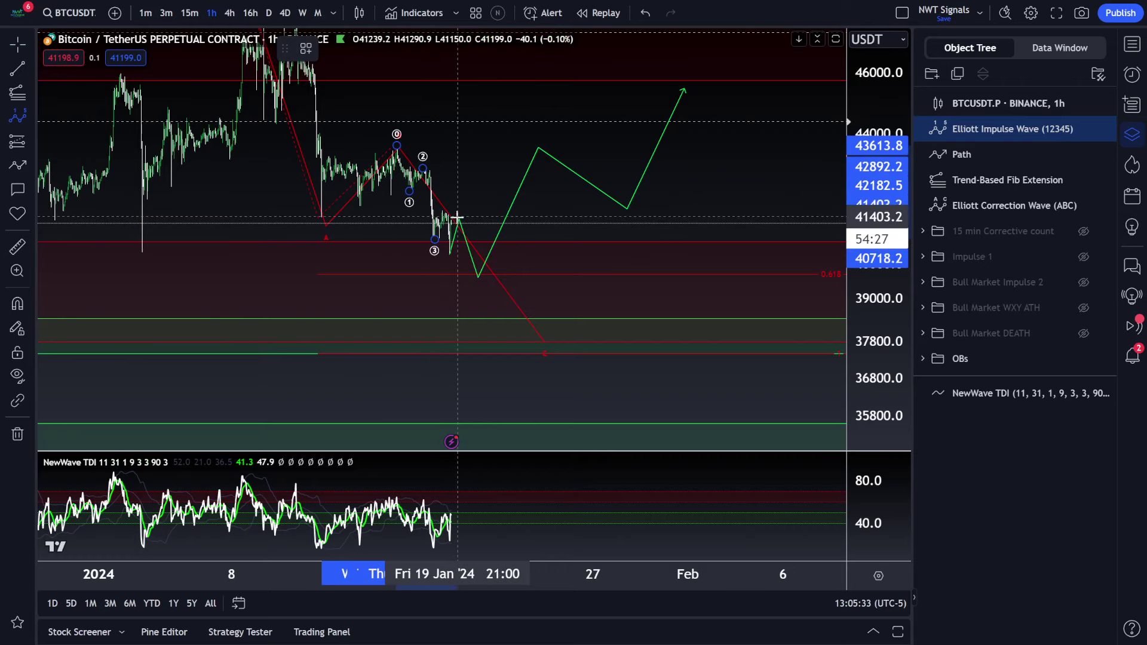
click(482, 278)
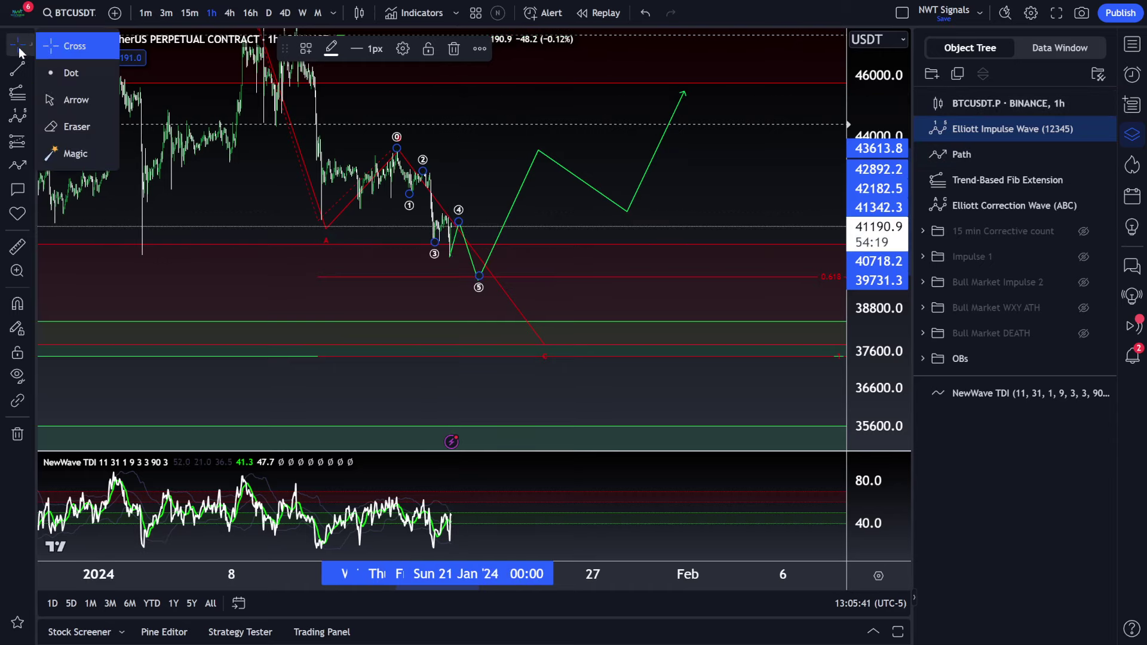
Step: Examine the five-wave decline from wave B, focusing on waves 4 and 5 near the 0.618 Fib level and the projected recovery path
drag(589, 209, 601, 205)
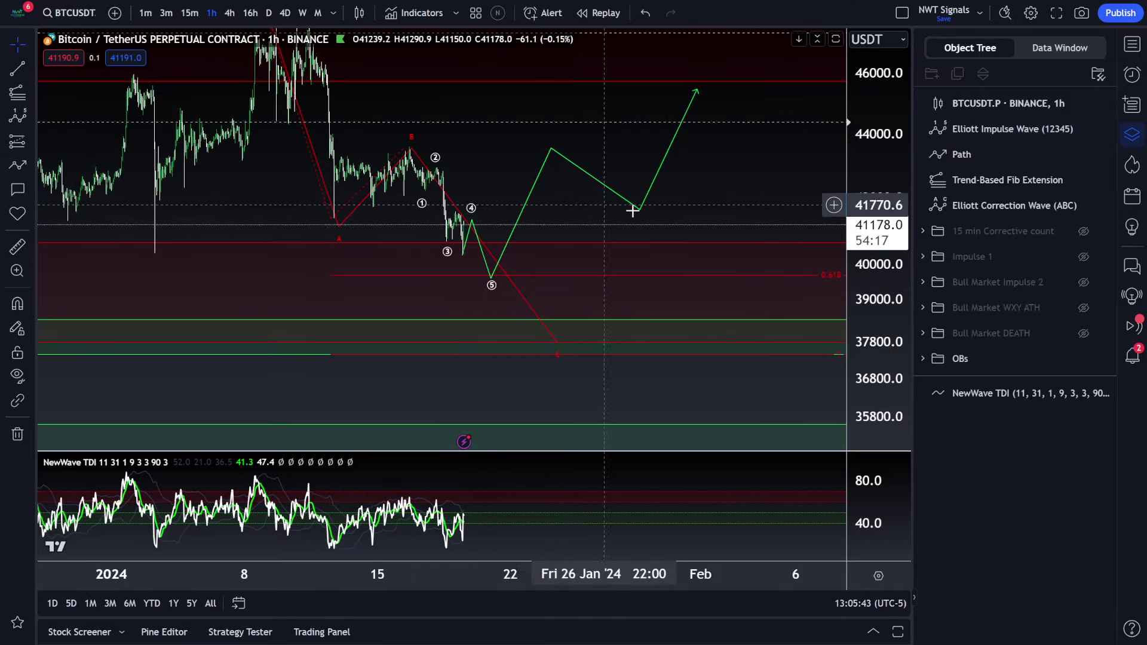
drag(874, 287, 874, 193)
drag(545, 190, 639, 195)
scroll(640, 194, up, 6)
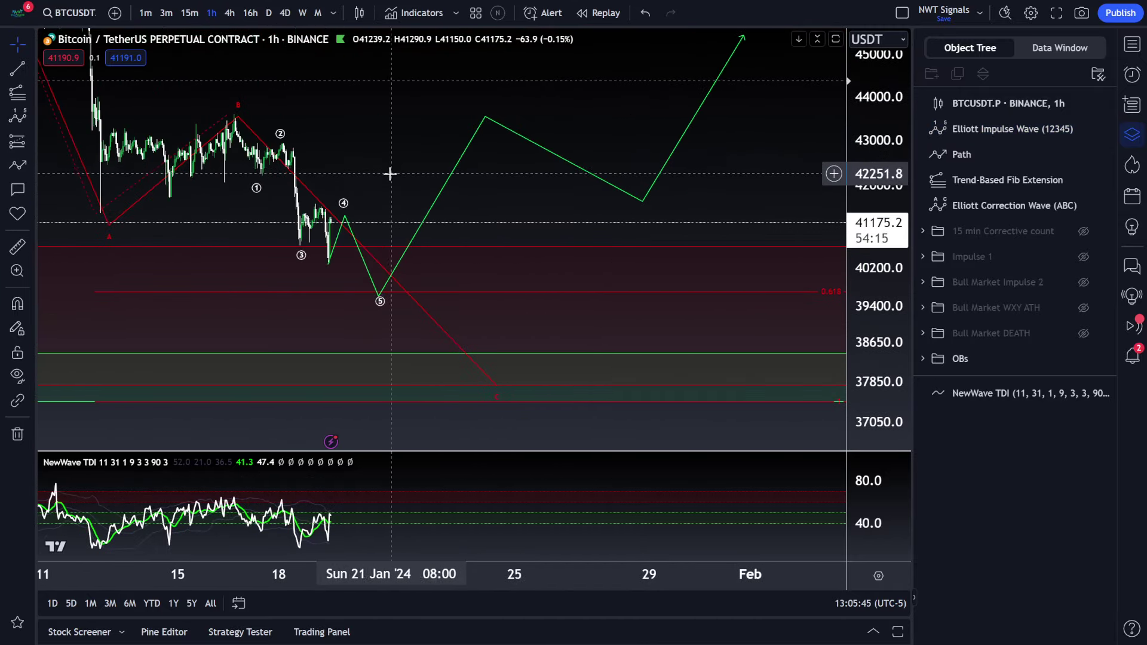
drag(365, 197, 551, 195)
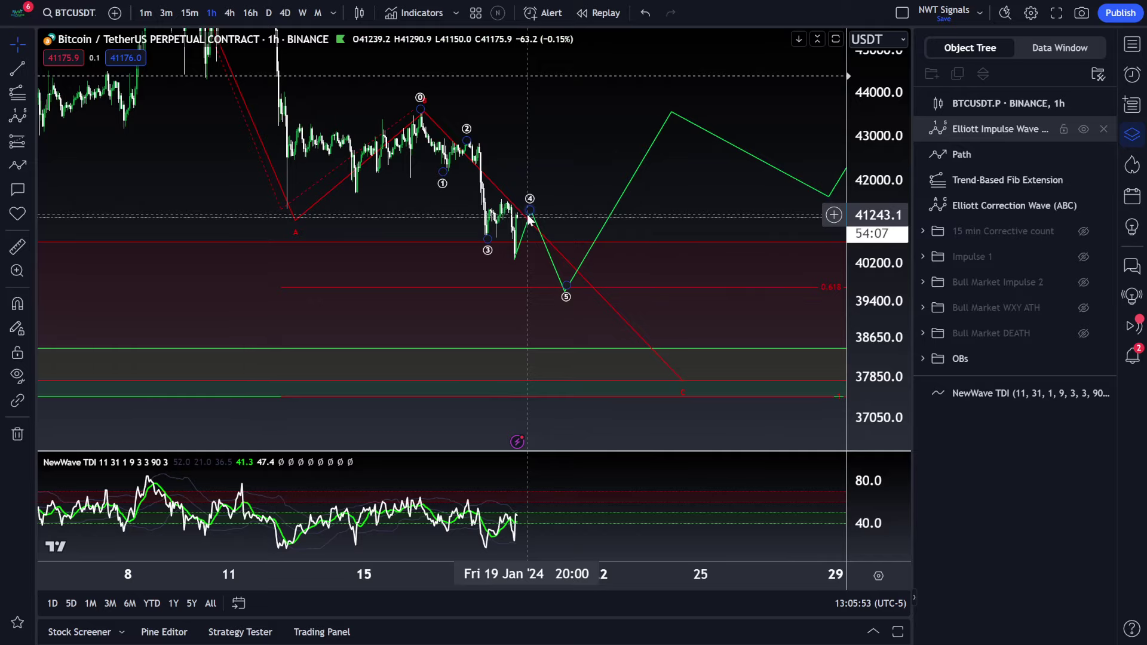
drag(566, 166, 552, 163)
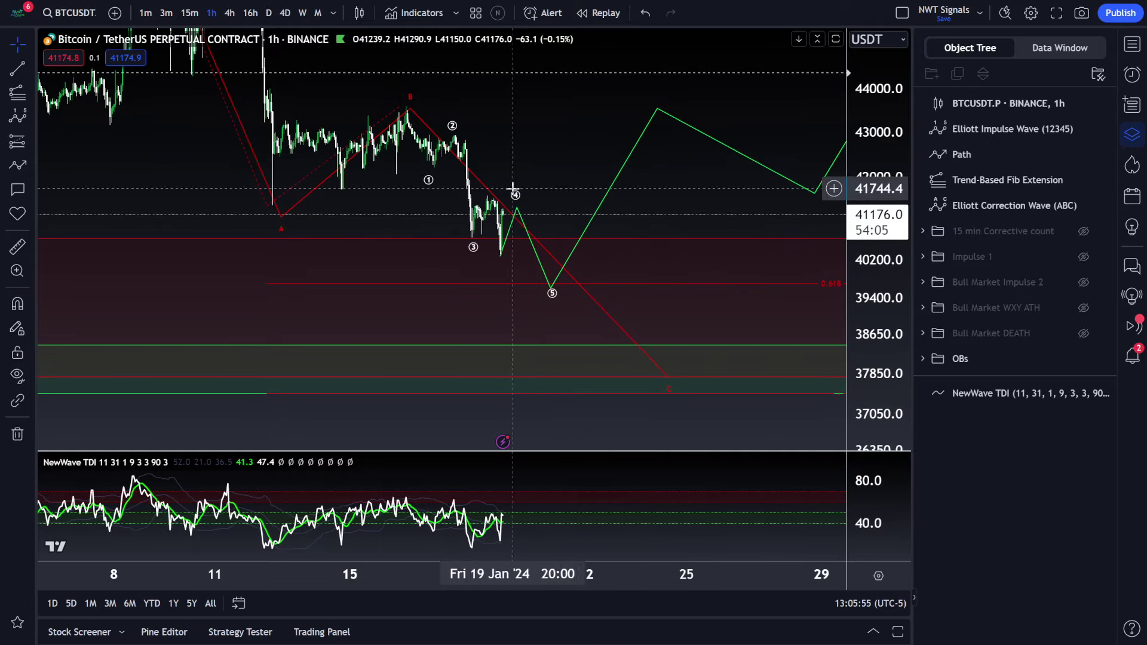
drag(521, 198, 524, 219)
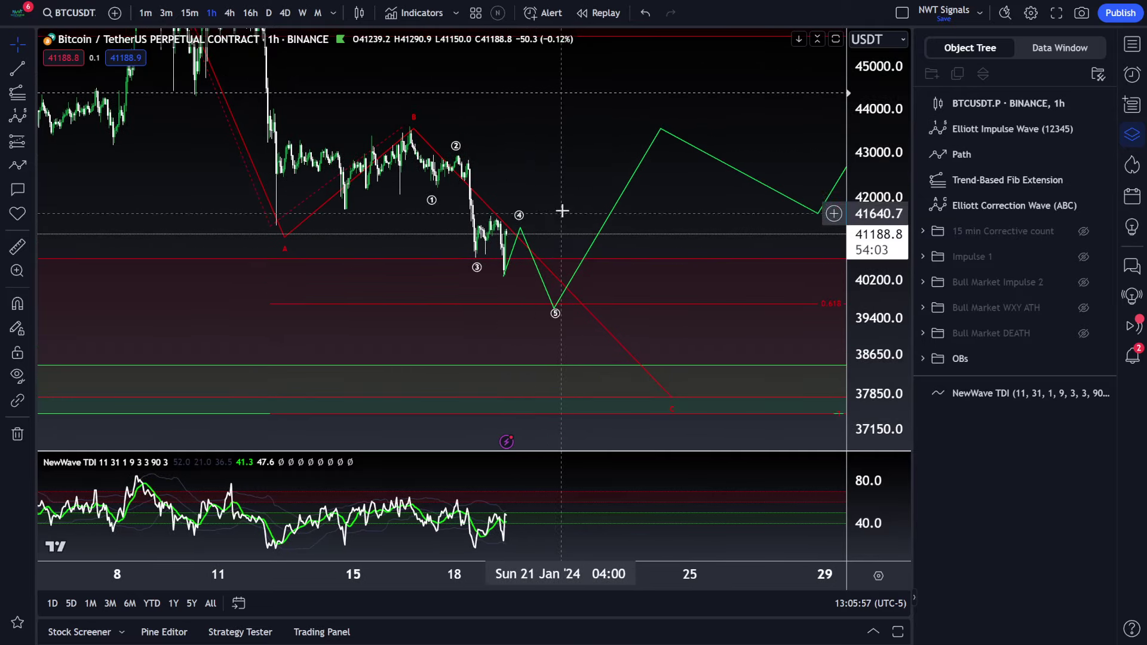
scroll(568, 197, down, 5)
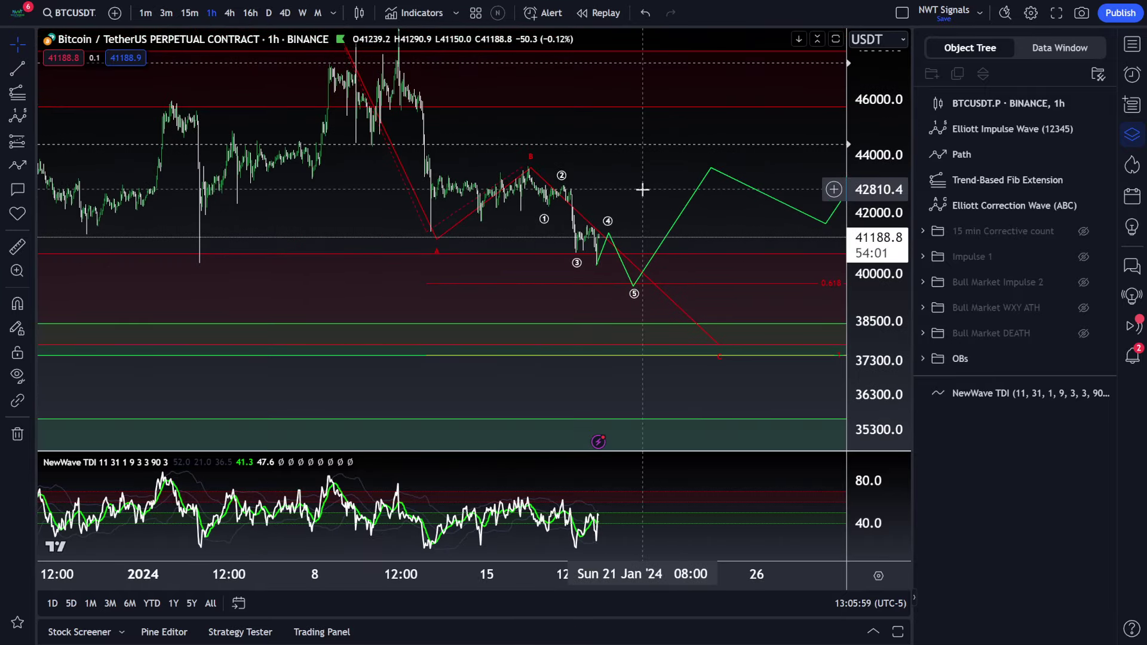
Step: Examine where wave 5 and wave C end relative to the 0.618 and 1 Fib extension levels and the upper green order block
drag(623, 203, 421, 145)
scroll(507, 224, down, 2)
click(502, 228)
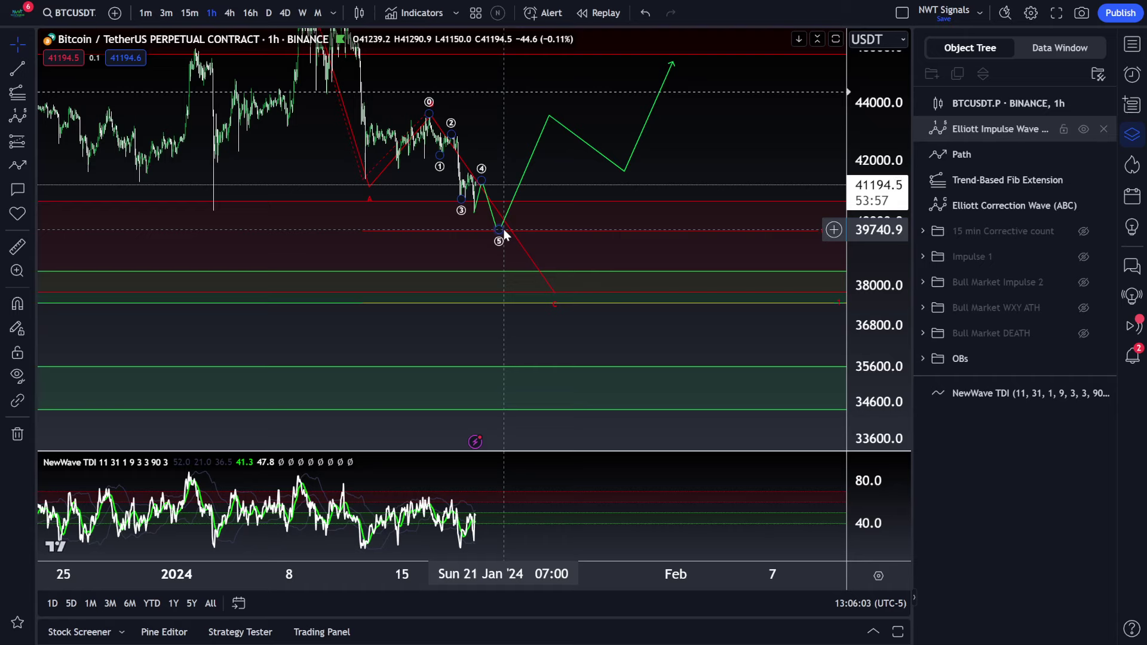
click(556, 293)
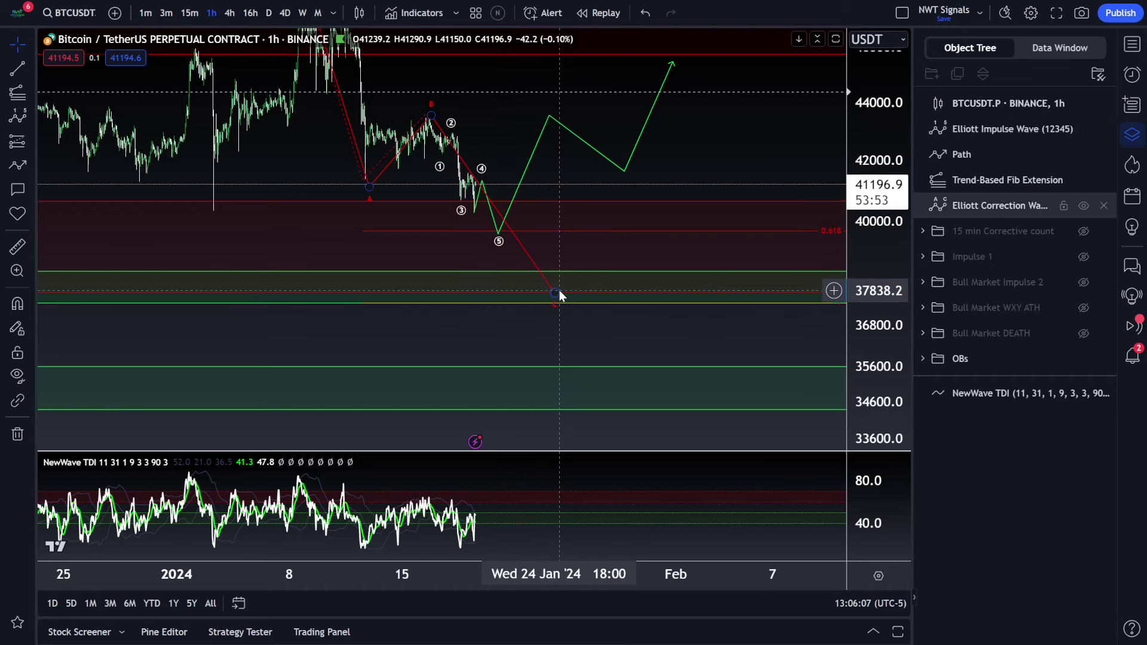
click(563, 303)
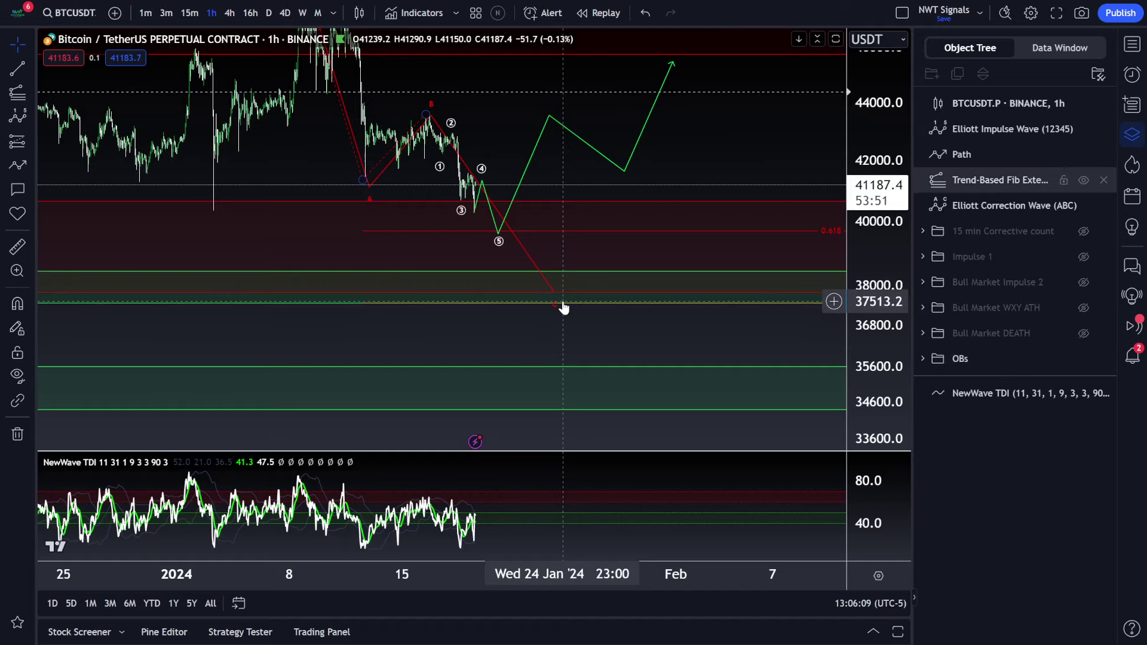
click(564, 300)
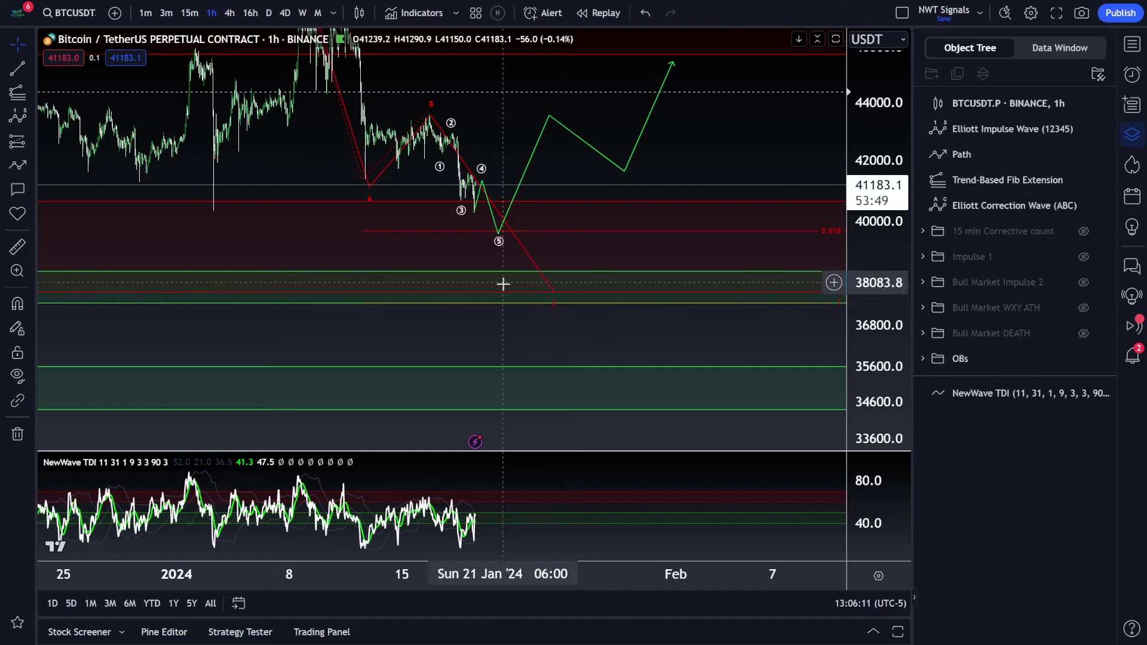
scroll(559, 340, down, 4)
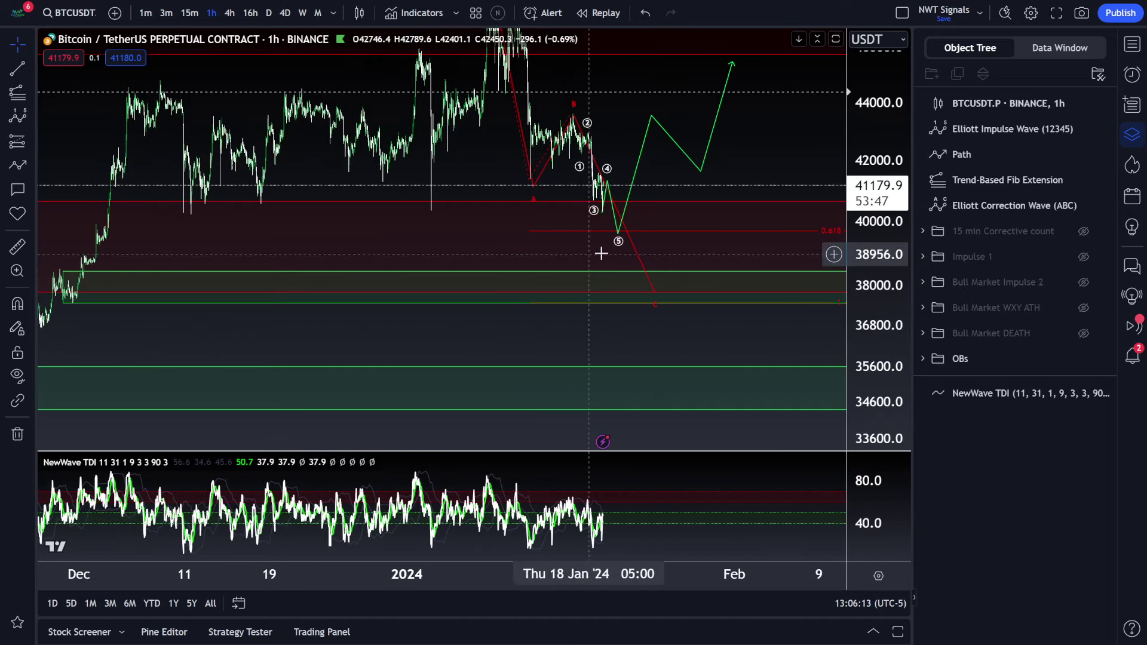
drag(853, 124, 853, 236)
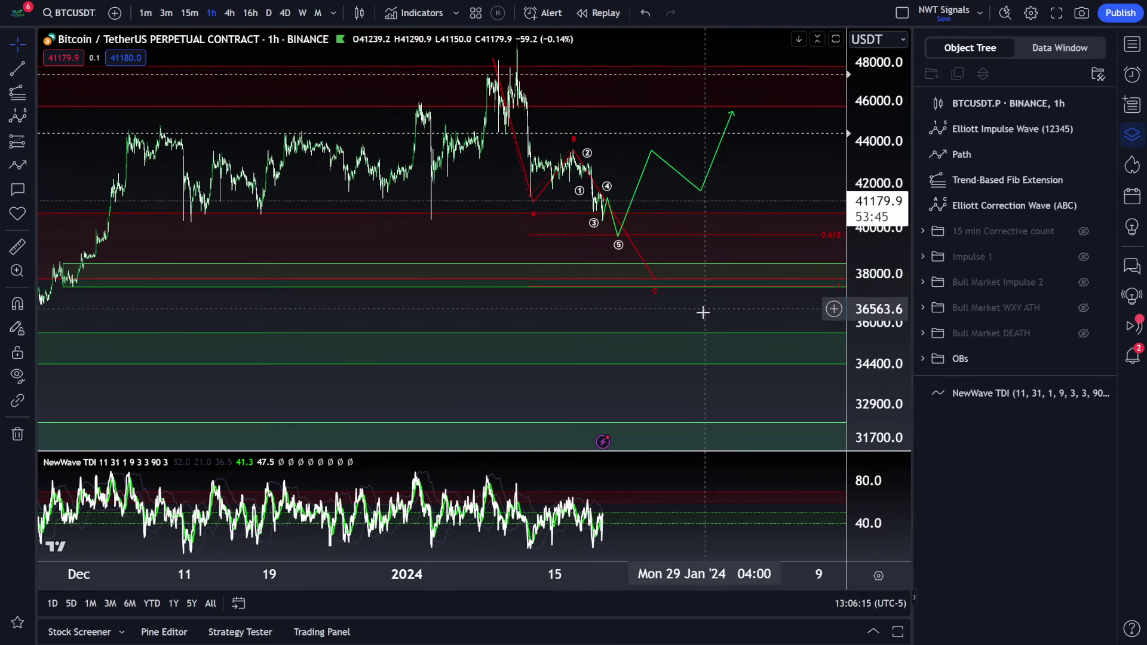
drag(704, 312, 677, 309)
click(638, 288)
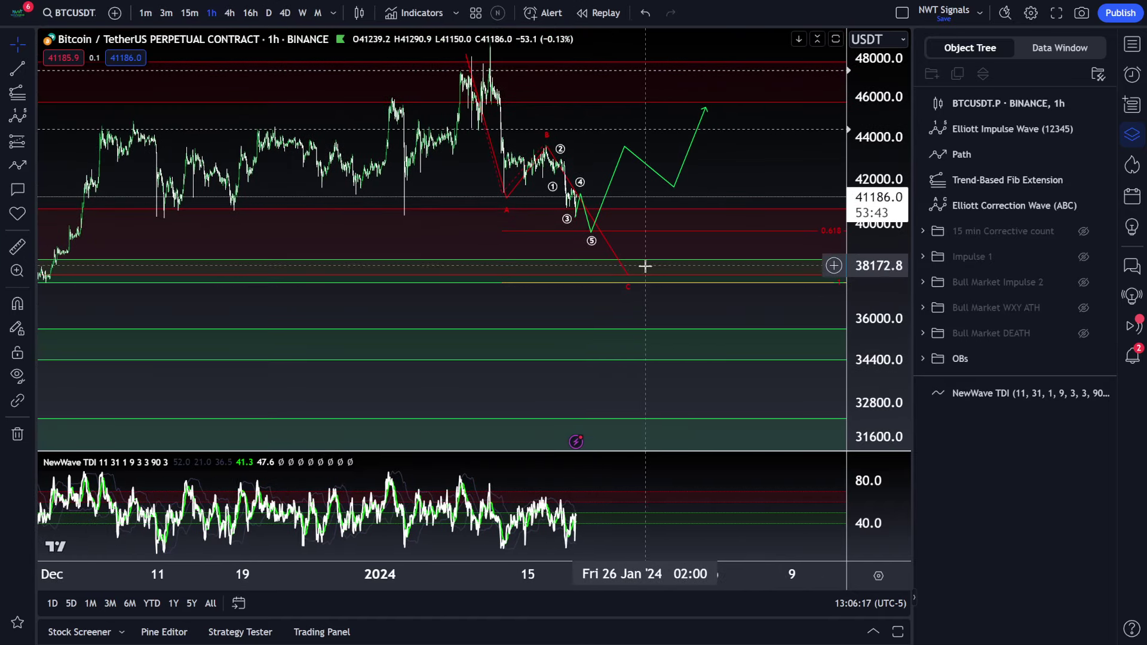
click(628, 275)
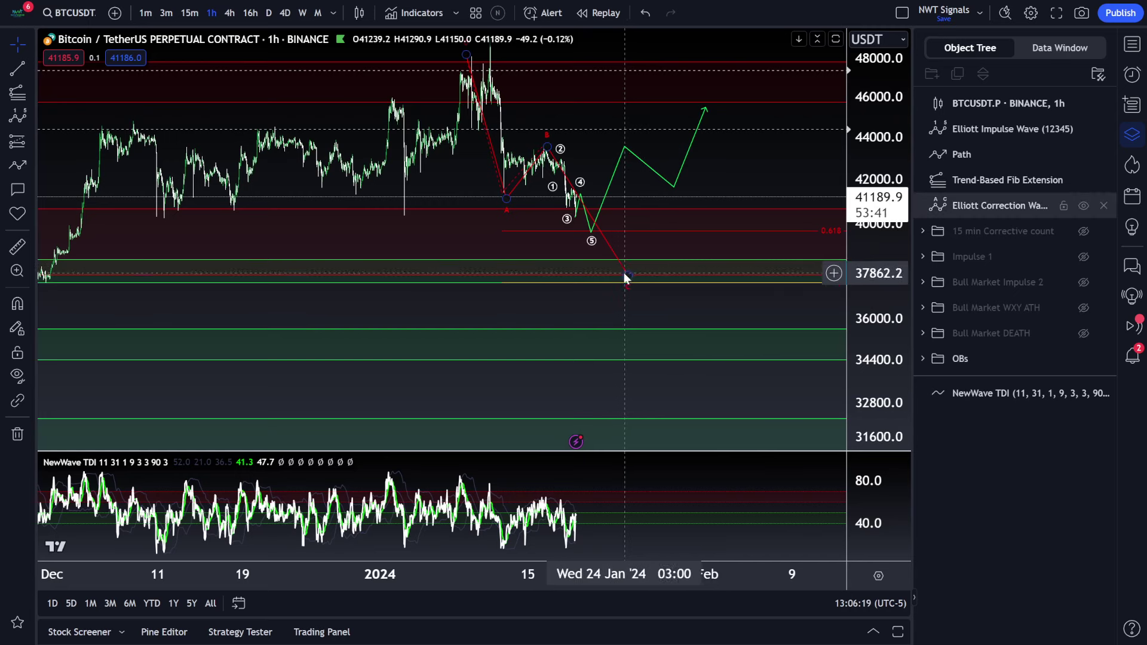
click(614, 266)
click(628, 276)
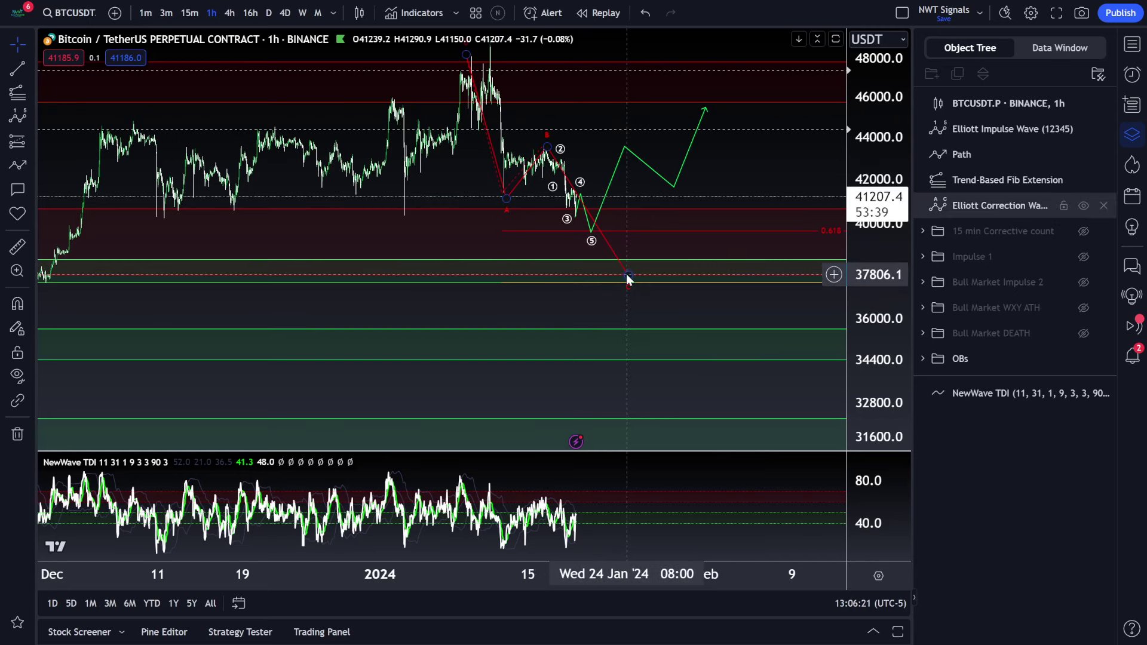
click(630, 283)
Step: Place a long position at wave C with entry at 37,858.1, stop at 35,397.0 and target at 45,713.3
scroll(525, 310, down, 3)
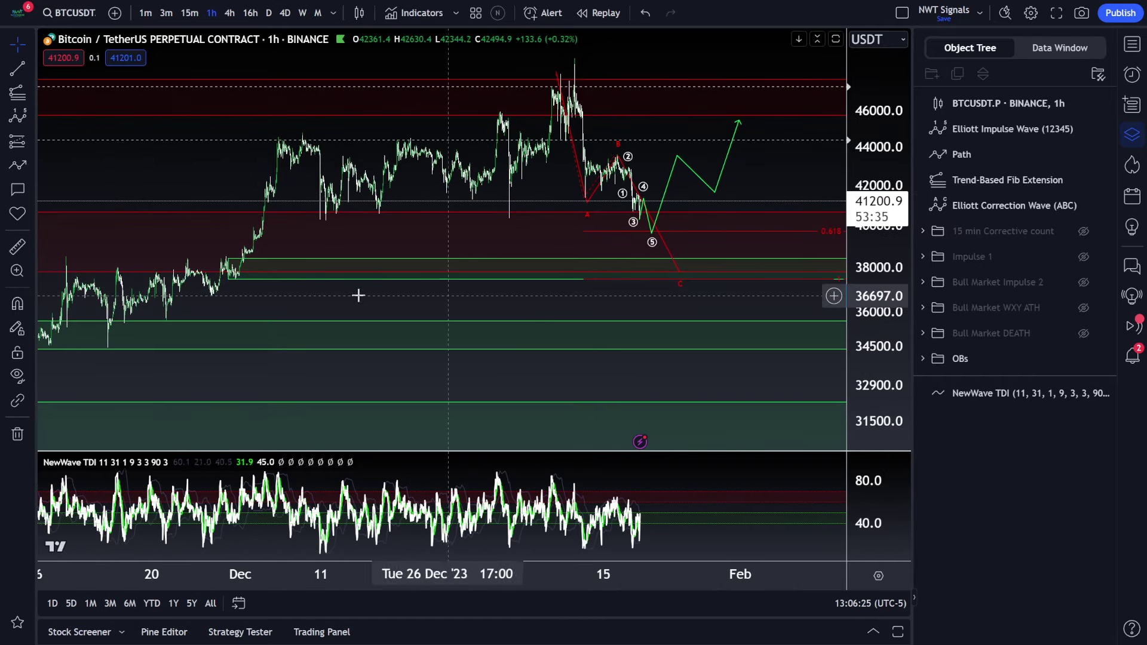
click(18, 147)
click(683, 270)
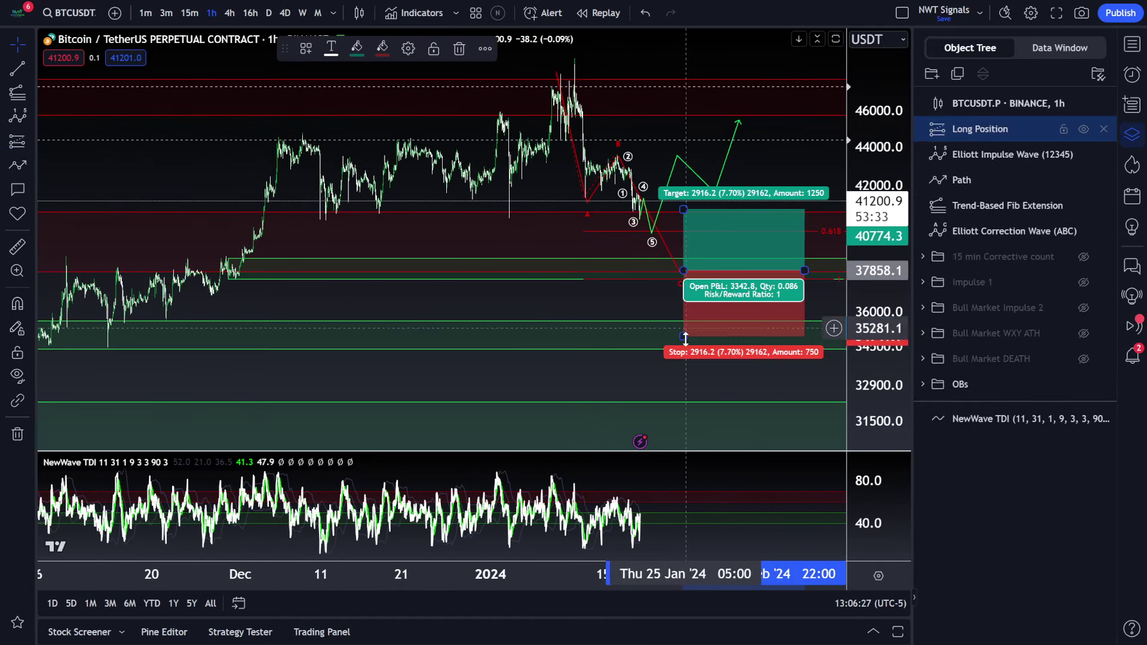
mouse_move(682, 335)
mouse_down()
mouse_move(682, 284)
mouse_move(683, 325)
mouse_up()
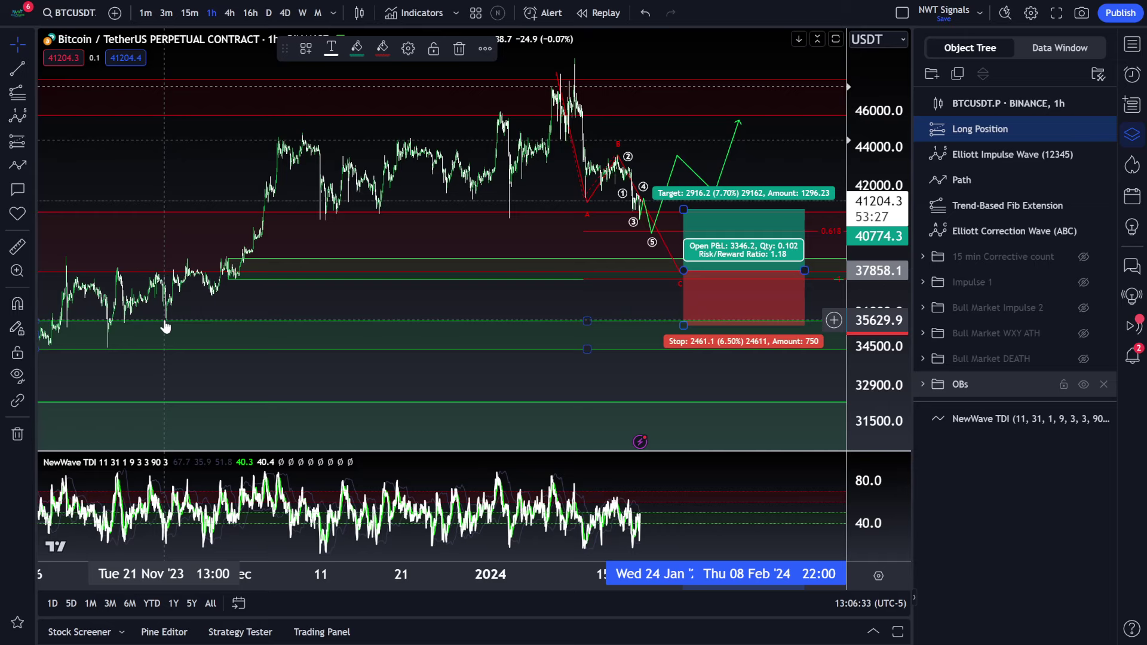
drag(683, 209, 720, 114)
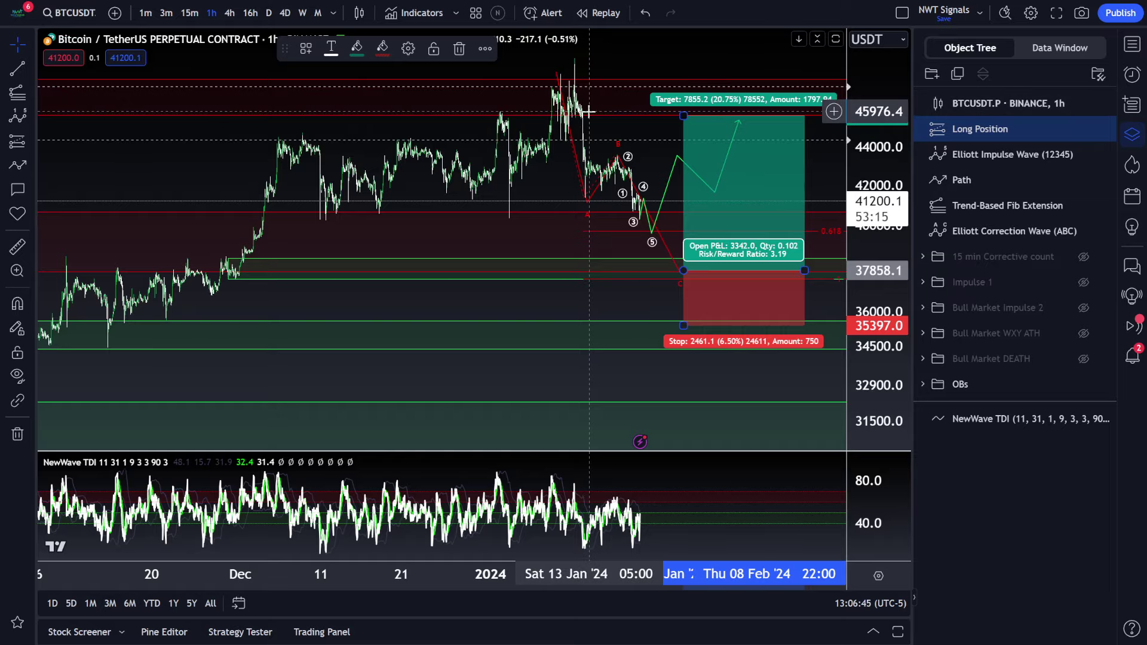
Step: Narrow the long position so that it ends around 27 January, just past wave C
drag(636, 115, 497, 114)
click(611, 208)
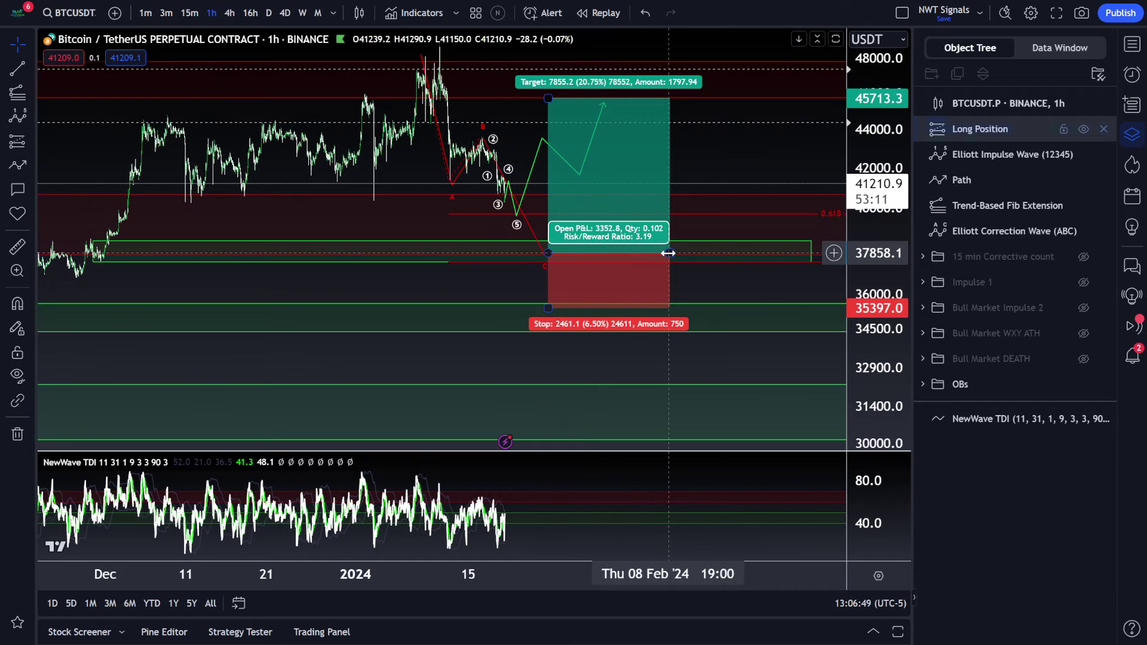
drag(668, 253, 572, 253)
click(665, 149)
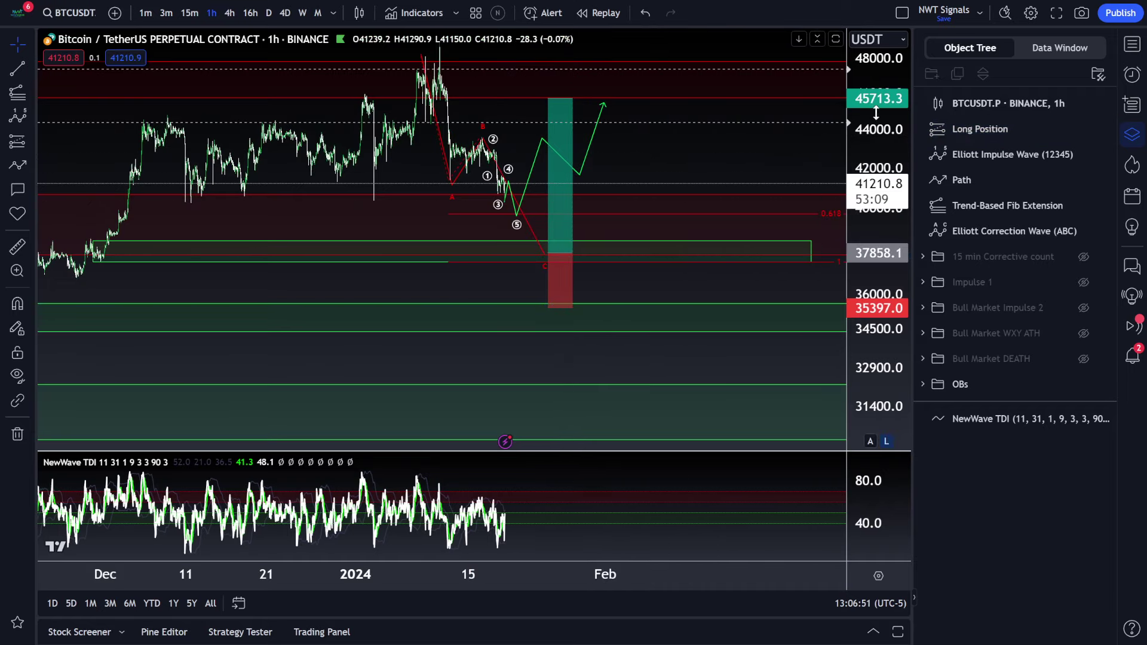
Step: Review the long position's entry, stop and target against the order blocks and the projected recovery path
drag(875, 113, 876, 215)
drag(633, 179, 702, 183)
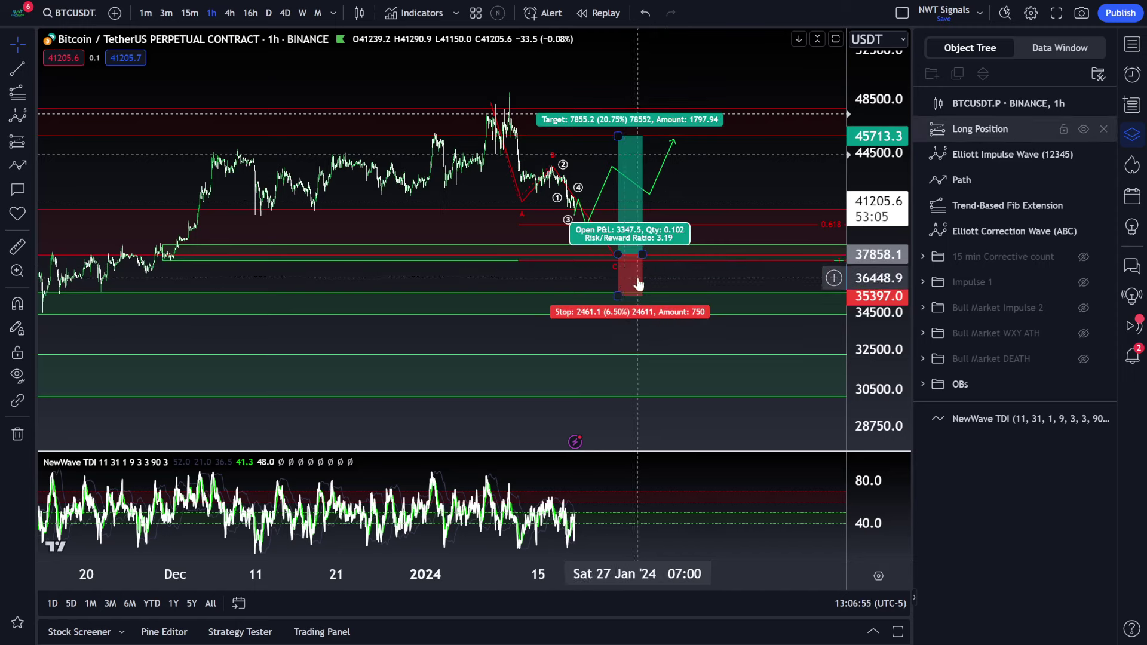
click(639, 180)
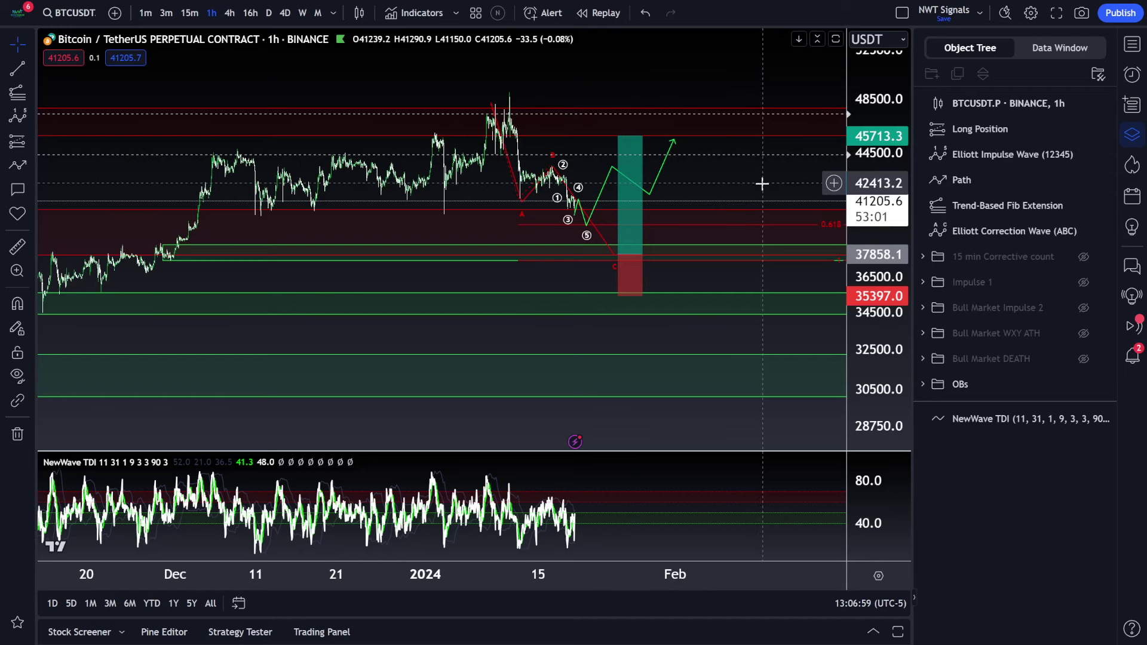
drag(747, 177, 735, 177)
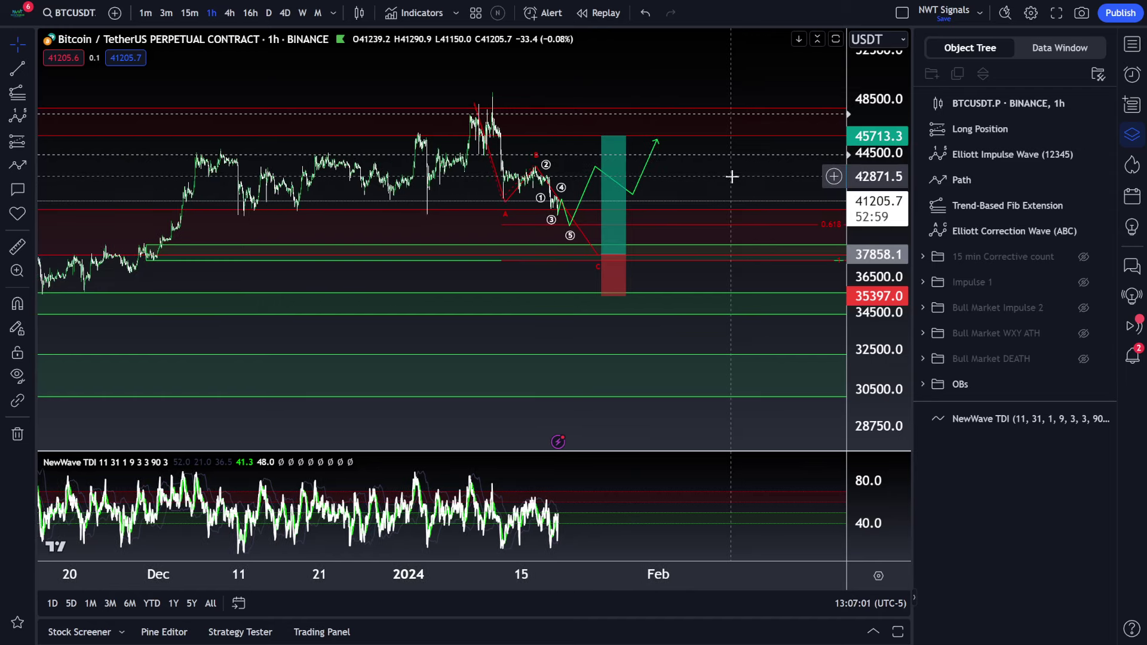
click(604, 266)
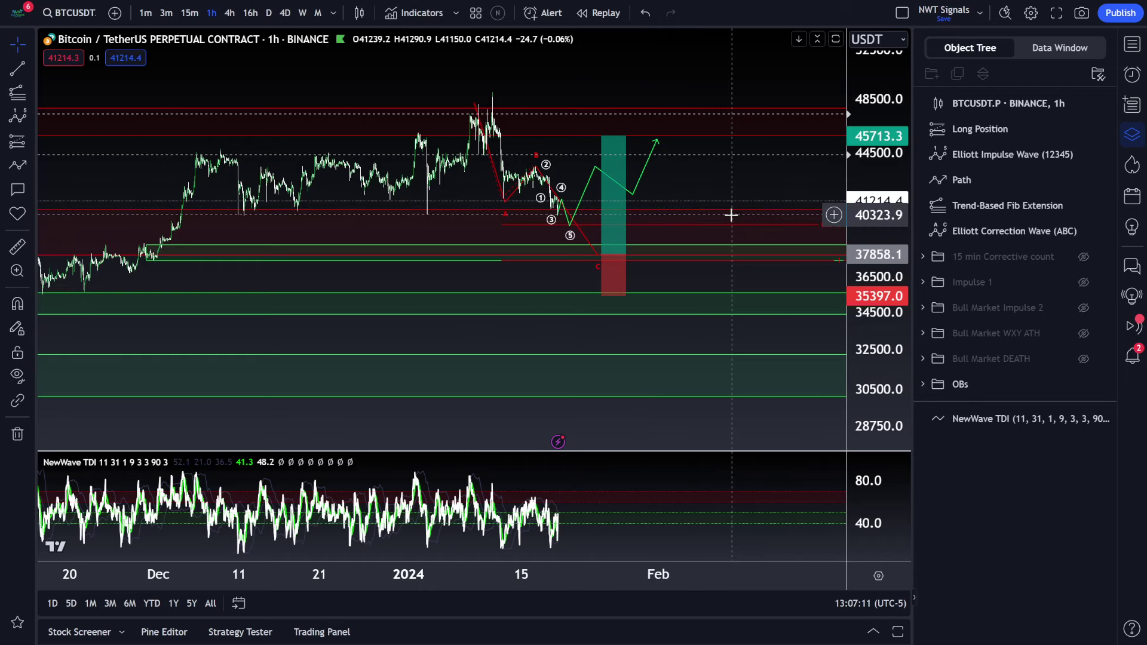
drag(733, 182, 735, 182)
drag(741, 183, 743, 183)
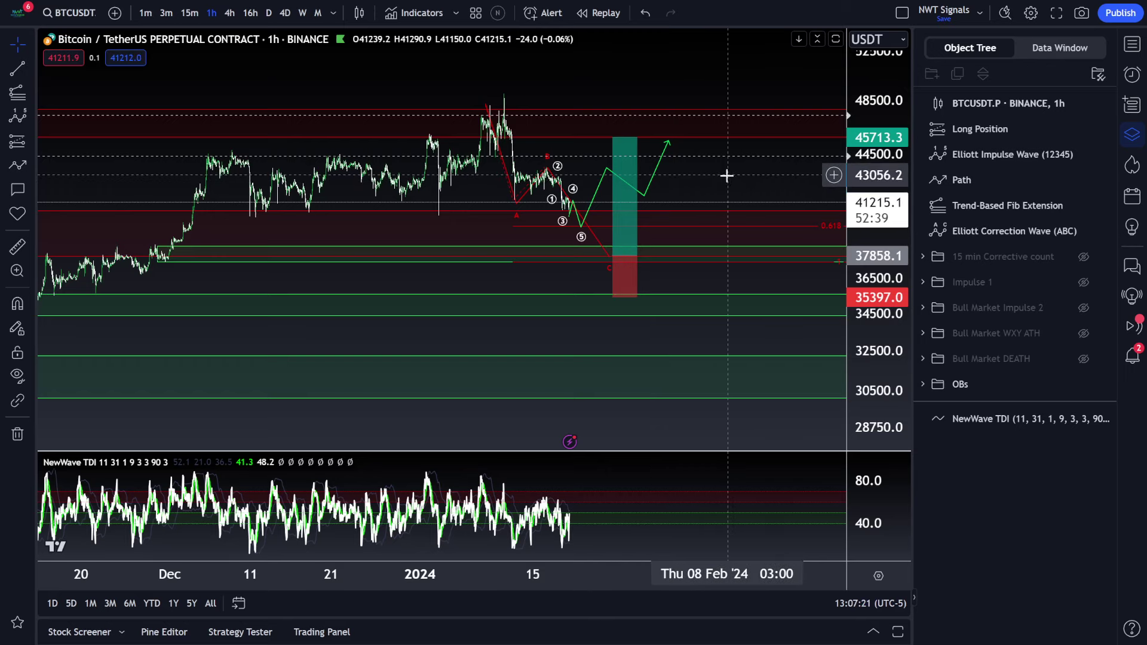
drag(727, 174, 712, 177)
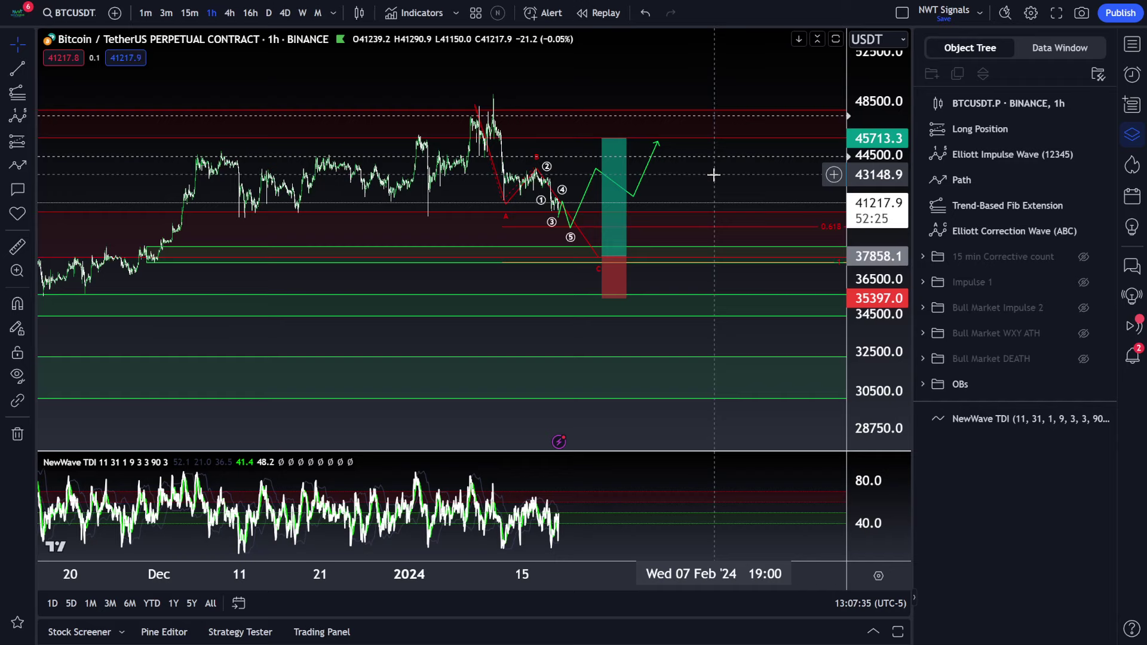
drag(714, 172, 729, 173)
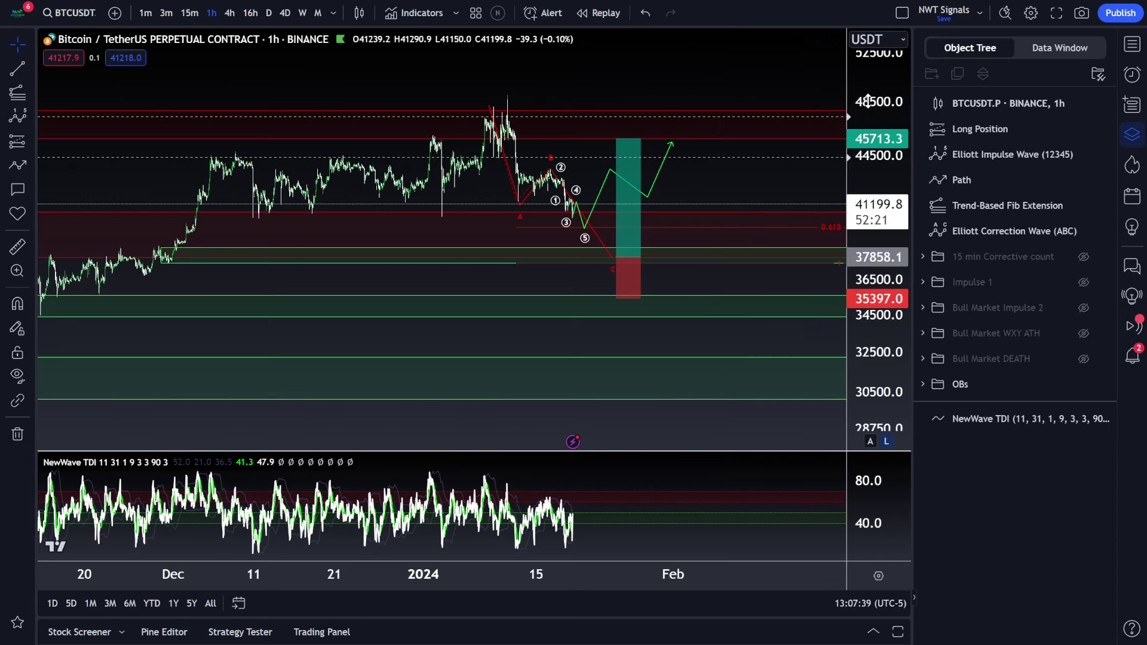
drag(868, 100, 867, 111)
drag(705, 178, 712, 175)
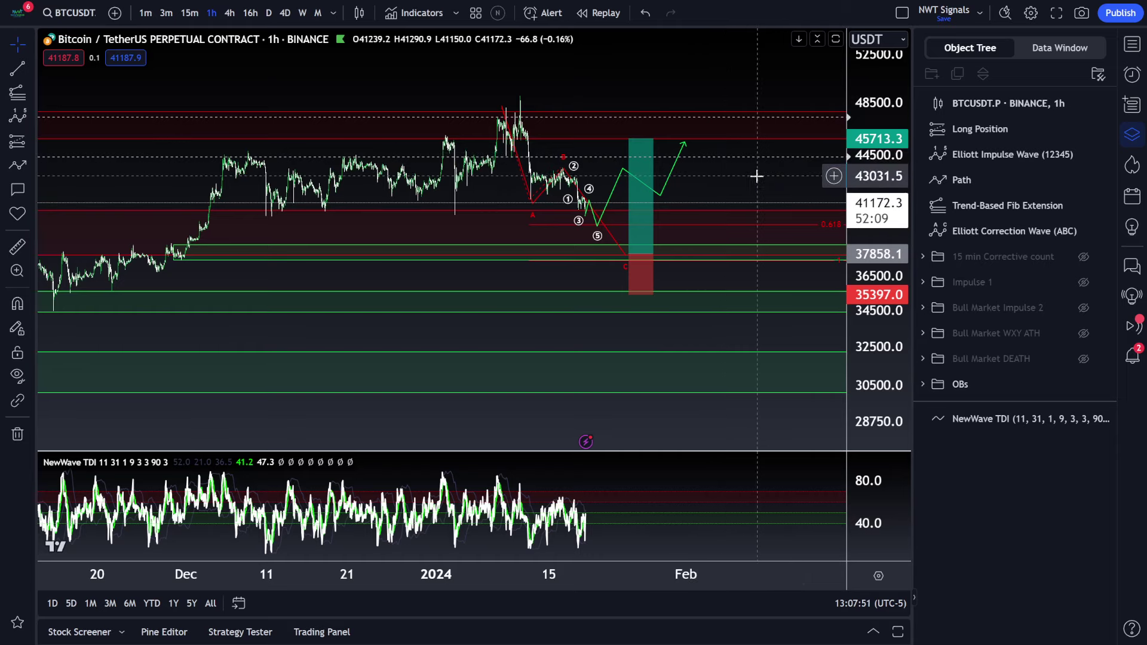
drag(732, 180, 734, 182)
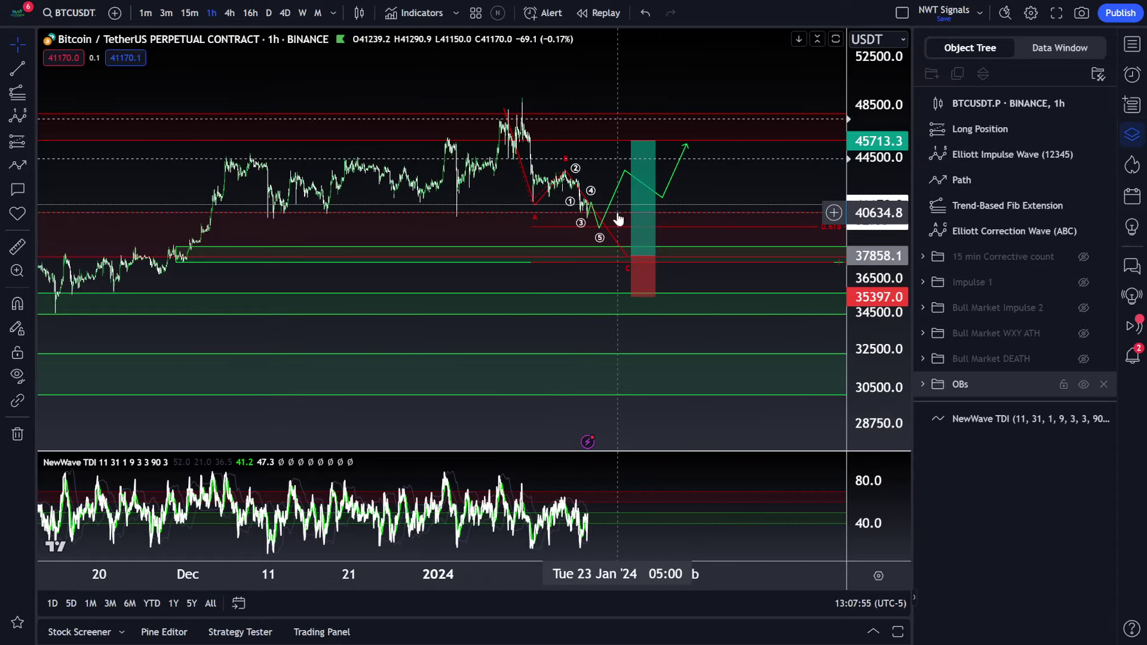
Step: Compare the wave C end near the 1 Fib extension with the five-wave decline and the projected recovery path
drag(704, 185, 641, 211)
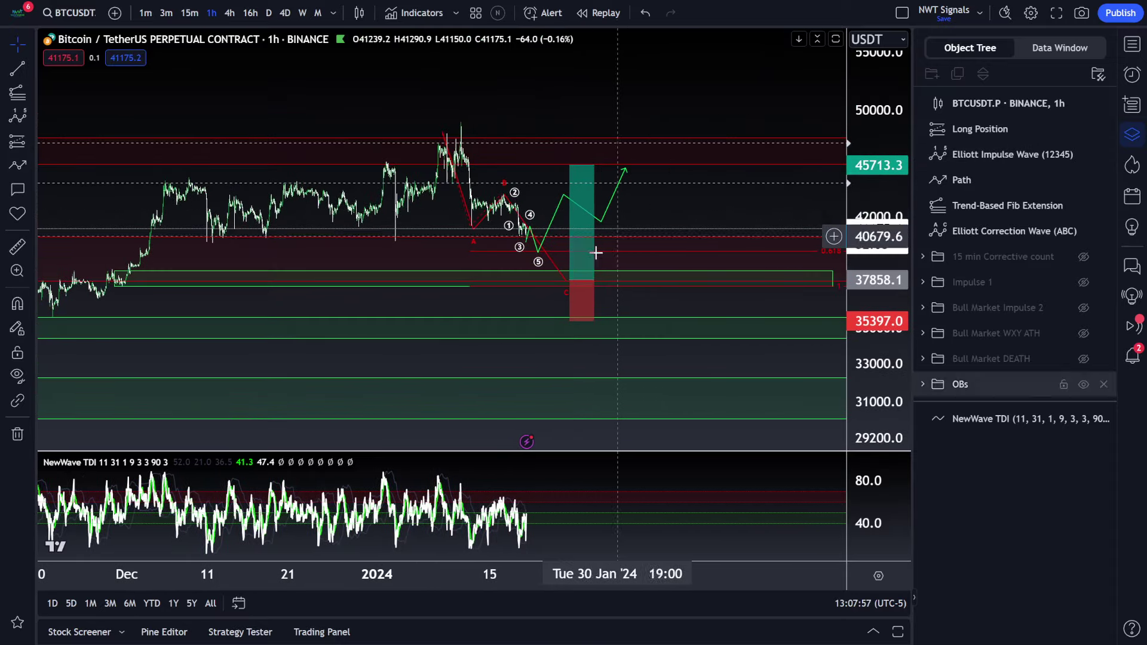
click(568, 290)
click(552, 293)
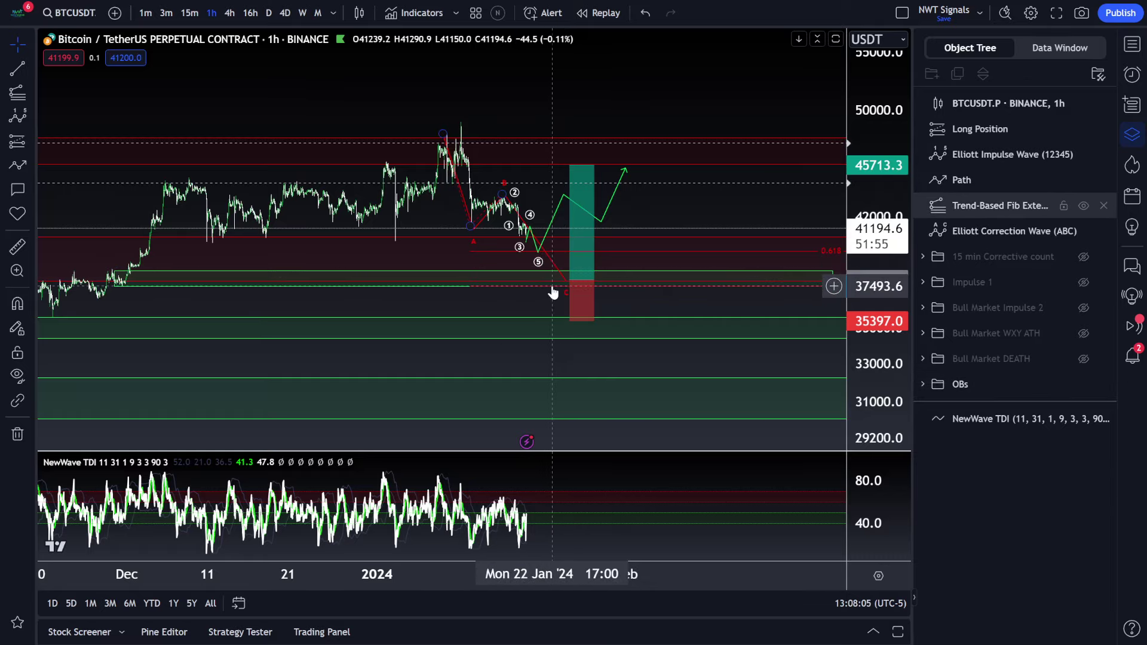
click(517, 204)
click(530, 245)
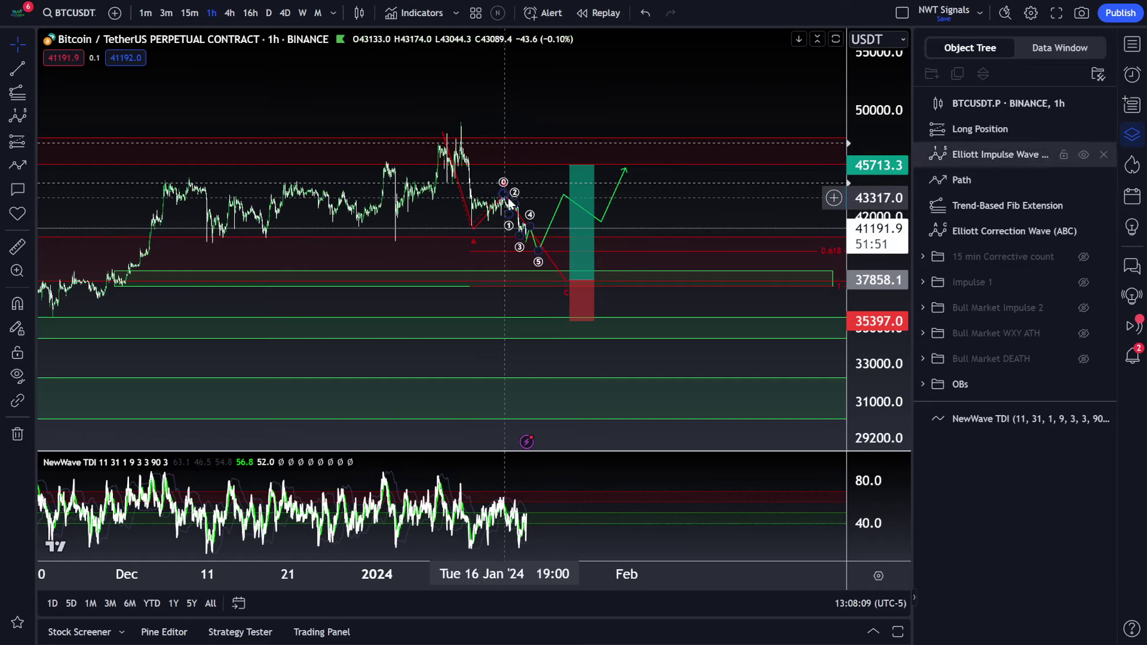
click(548, 239)
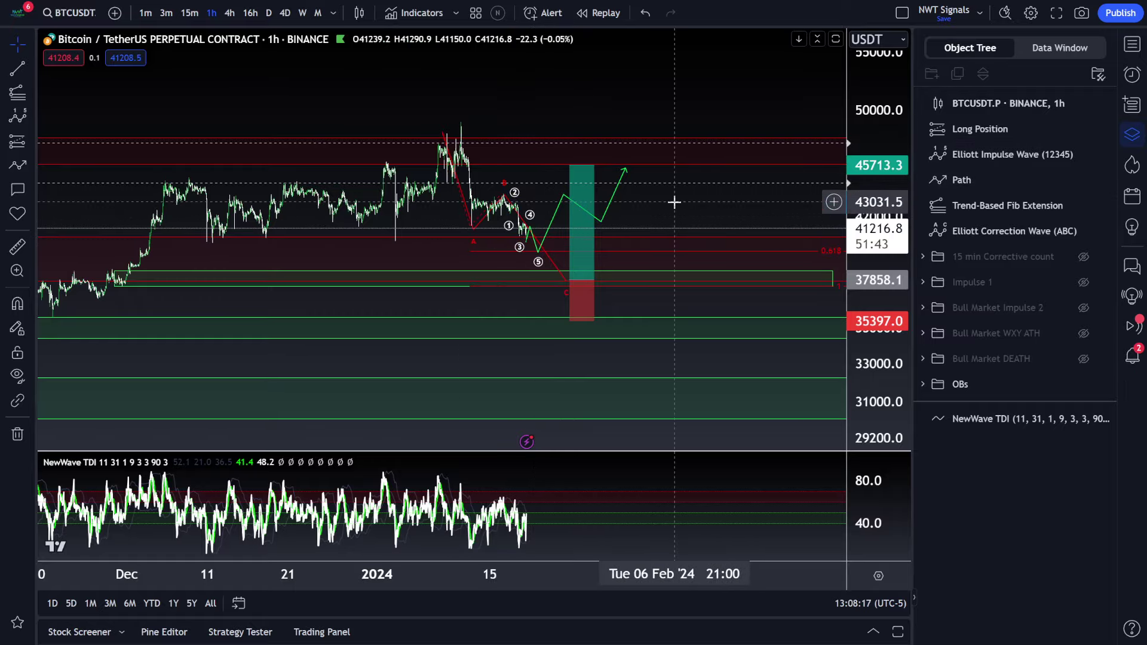
drag(673, 200, 725, 197)
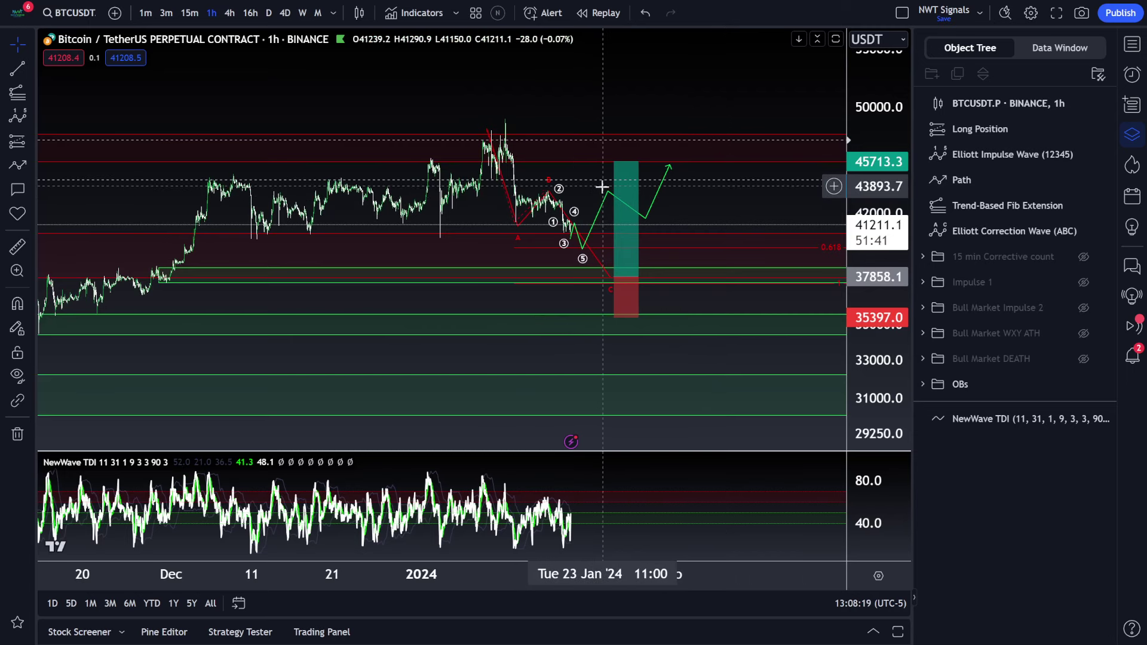